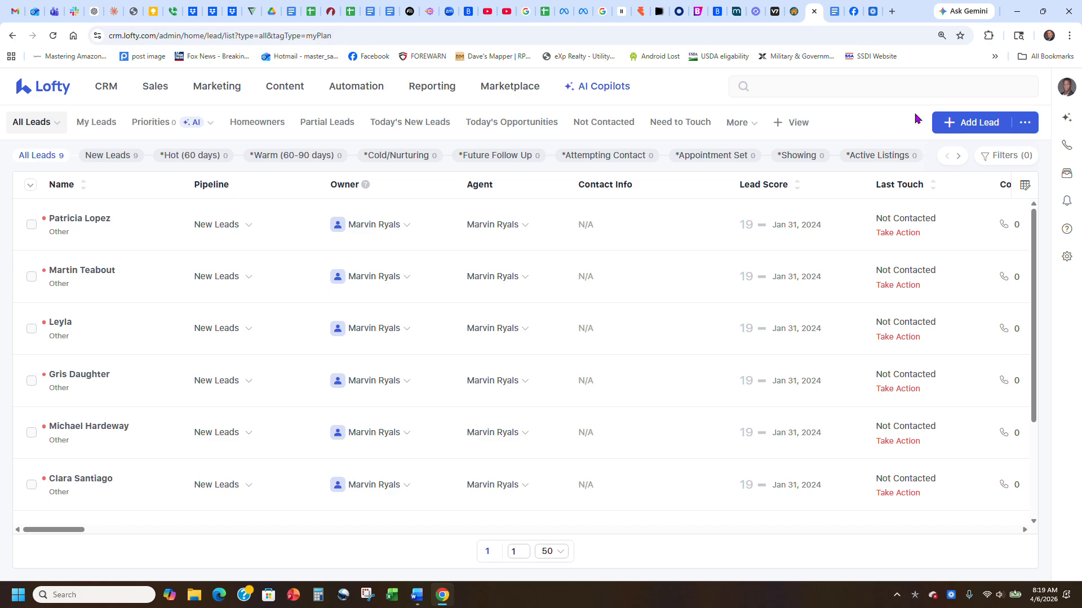
Open the Smart Plans list under Lofty's automation features and review the existing plans.
{"action": "left_click", "coordinate": [1041, 342]}
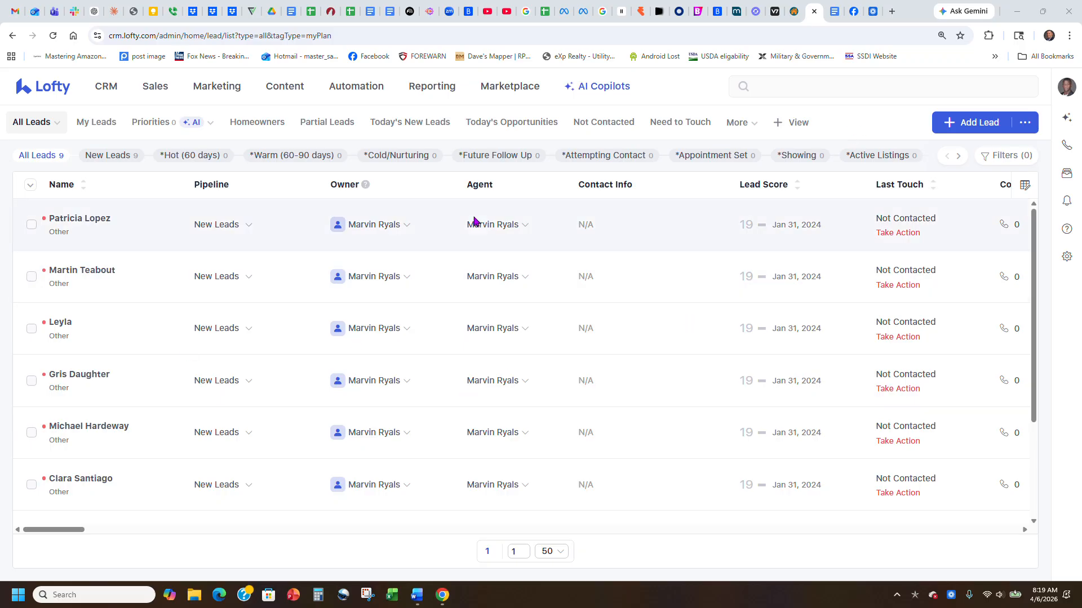
{"action": "mouse_move", "coordinate": [349, 87]}
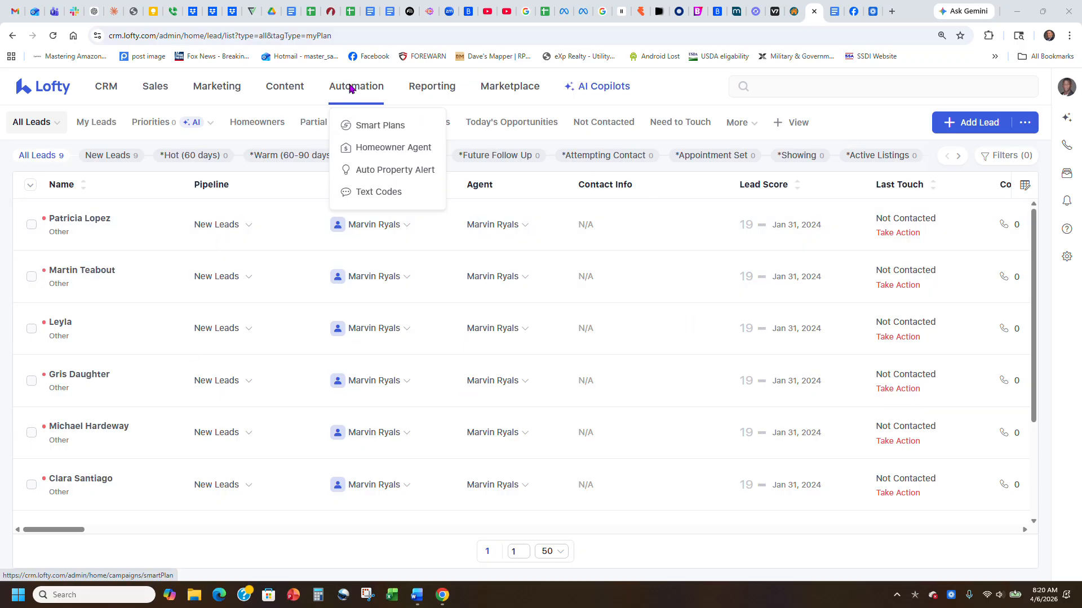
{"action": "left_click", "coordinate": [368, 125]}
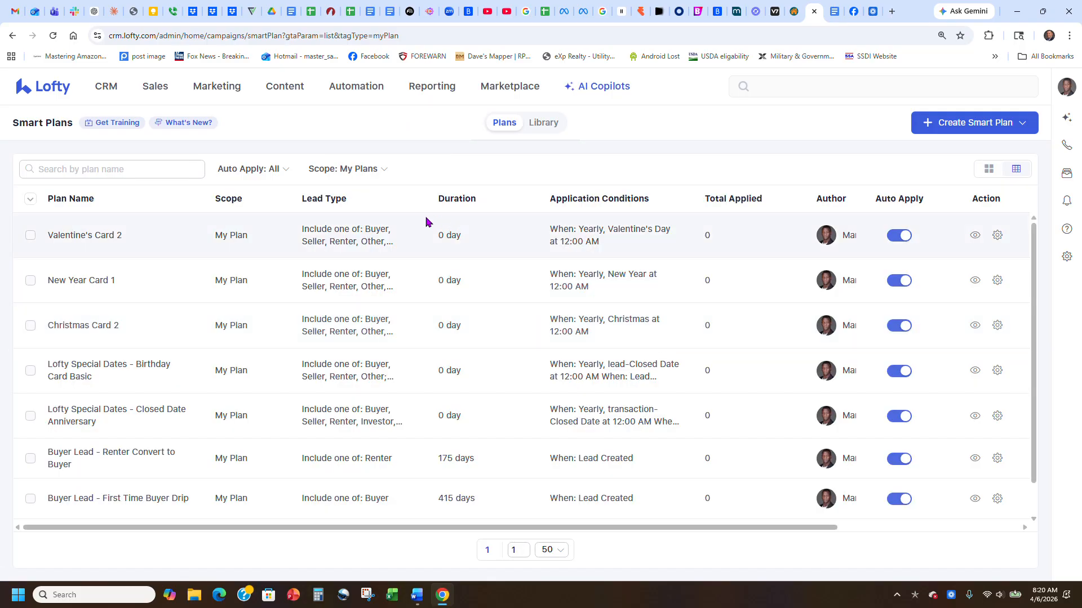
{"action": "scroll", "coordinate": [425, 222], "scroll_direction": "down", "scroll_amount": 1}
{"action": "scroll", "coordinate": [597, 468], "scroll_direction": "up", "scroll_amount": 1}
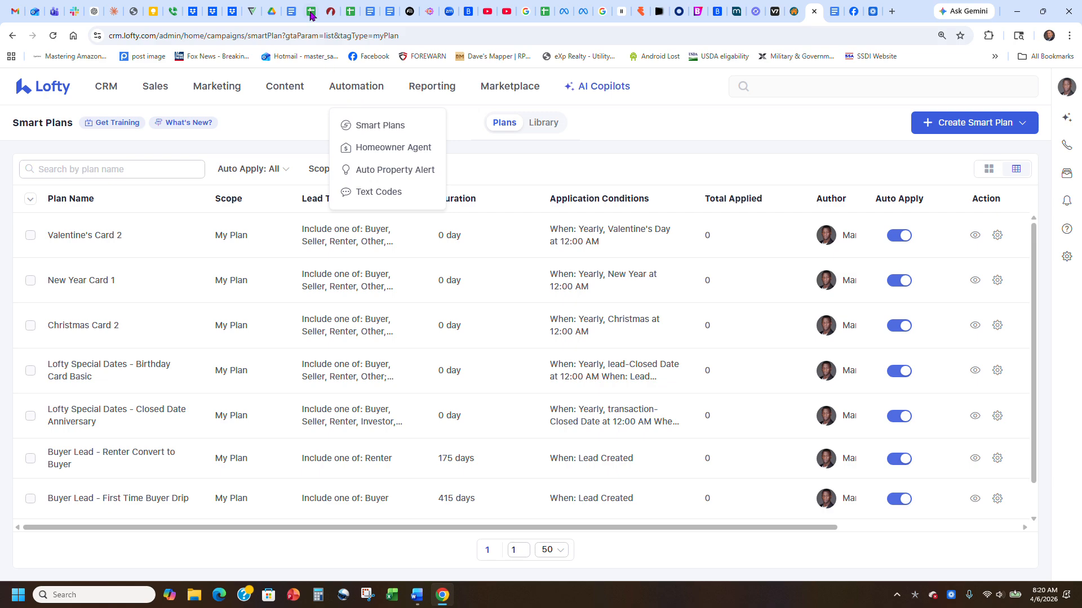
Copy the 365-day CRM campaign prompt from the Campaign Prompt for AI document into a new ChatGPT message.
{"action": "left_click", "coordinate": [290, 11]}
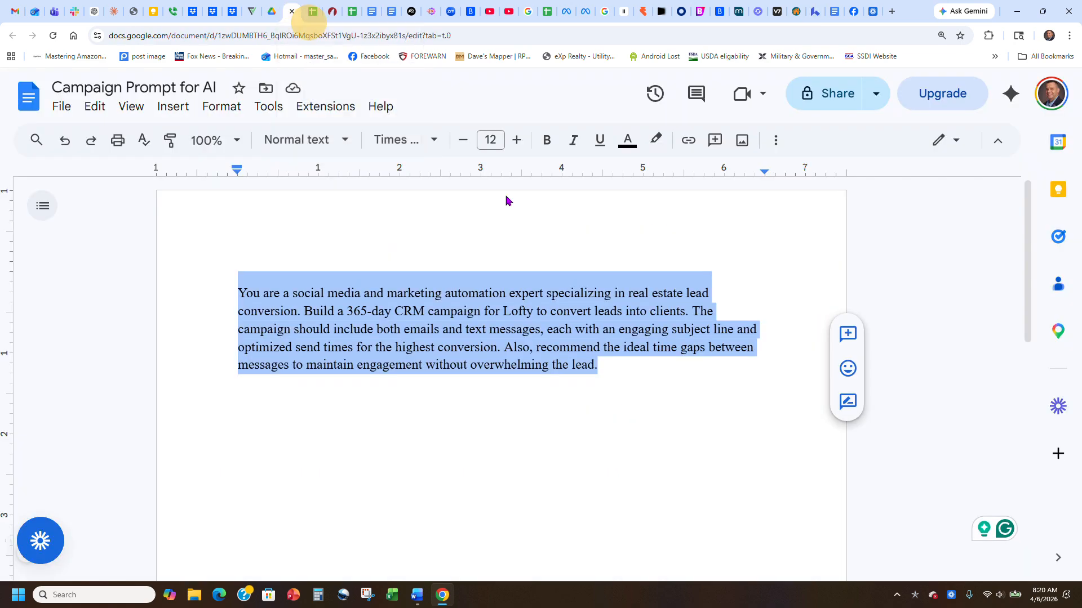
{"action": "left_click", "coordinate": [625, 370]}
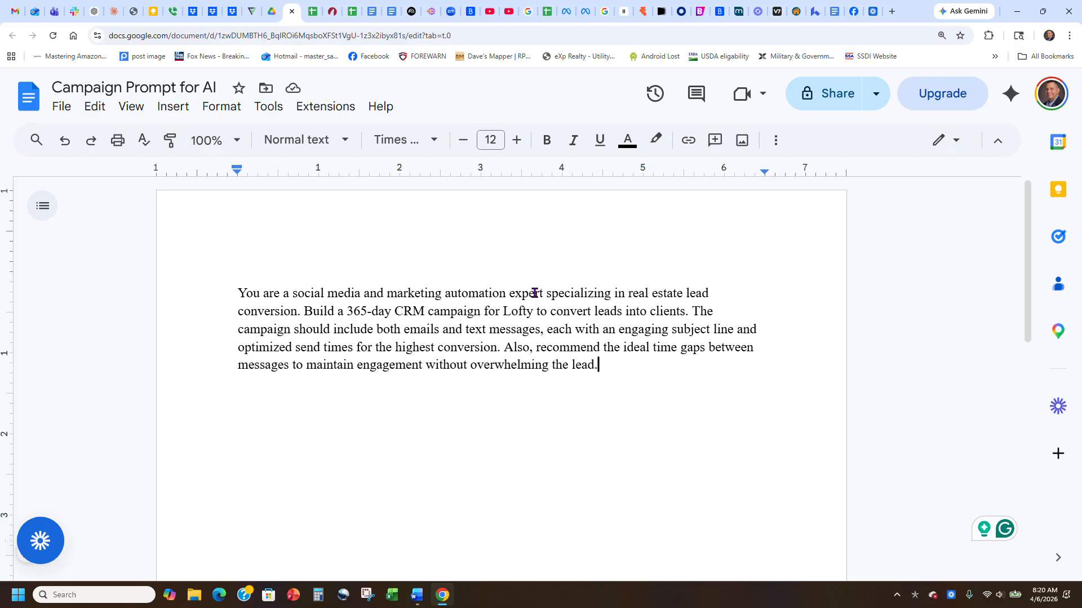
{"action": "left_click", "coordinate": [101, 12]}
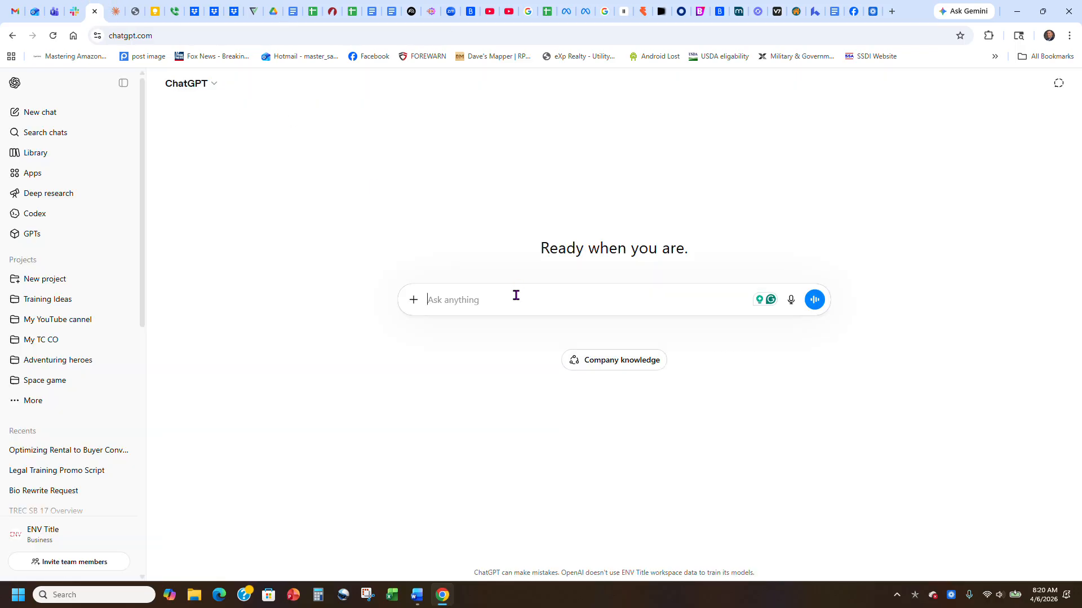
{"action": "type", "text": "You are a social media and marketing automation expert specializing in real estate lead conversion. Build a 365-day CRM campaign for Lofty to convert leads into clients. The campaign should include both emails and text messages, each with an engaging subject line and optimized send times for the highest conversion. Also, recommend the ideal time gaps between messages to maintain engagement without overwhelming the lead."}
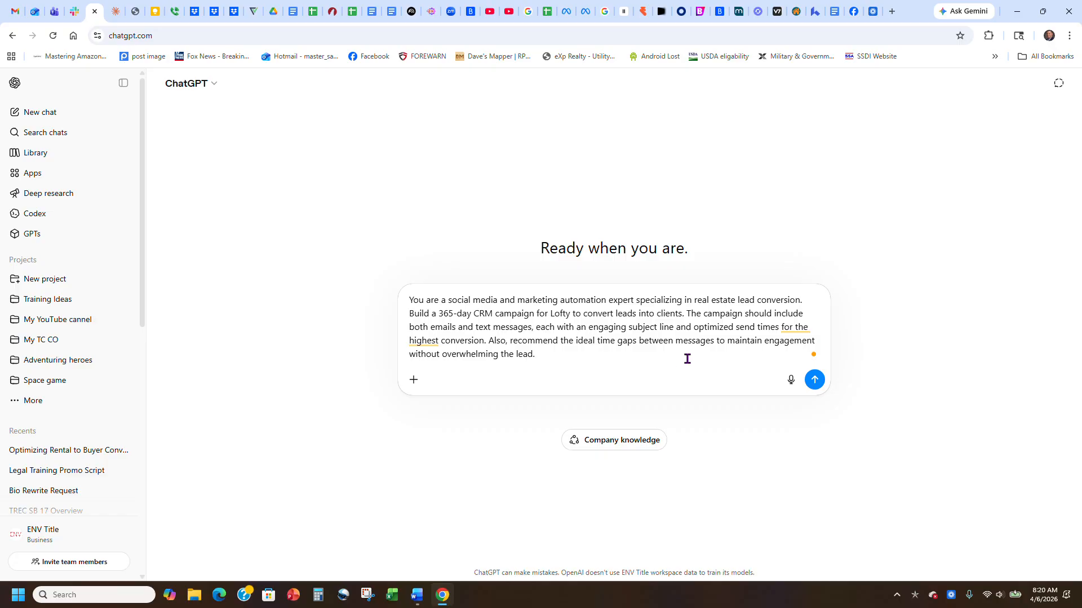
Replace "leads into clients" in the prompt with wording about converting past clients into giving referrals.
{"action": "scroll", "coordinate": [704, 344], "scroll_direction": "up", "scroll_amount": 1}
{"action": "scroll", "coordinate": [705, 344], "scroll_direction": "up", "scroll_amount": 1}
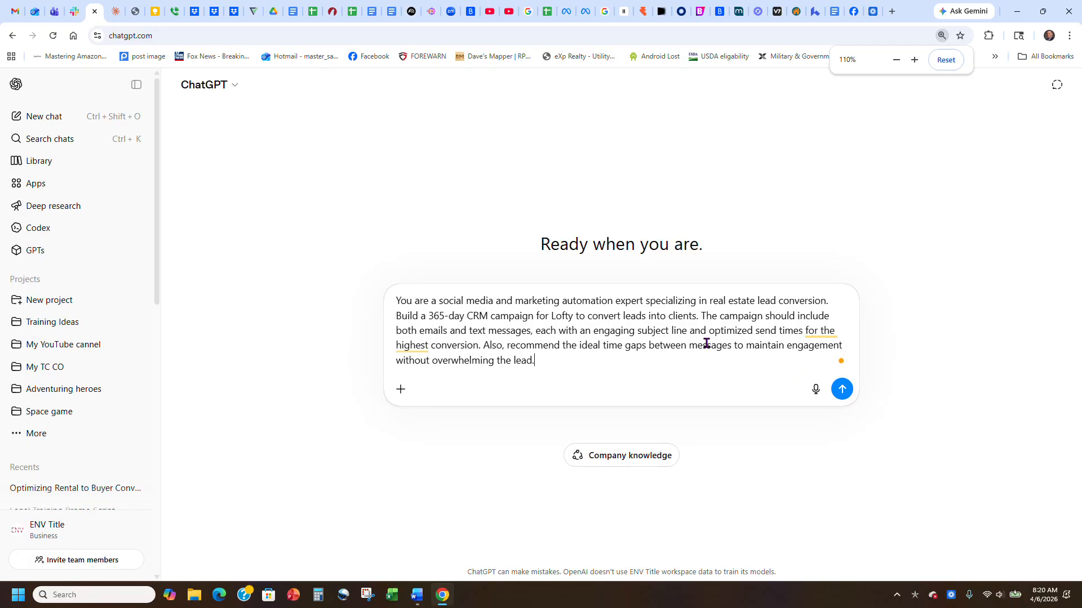
{"action": "scroll", "coordinate": [706, 344], "scroll_direction": "up", "scroll_amount": 1}
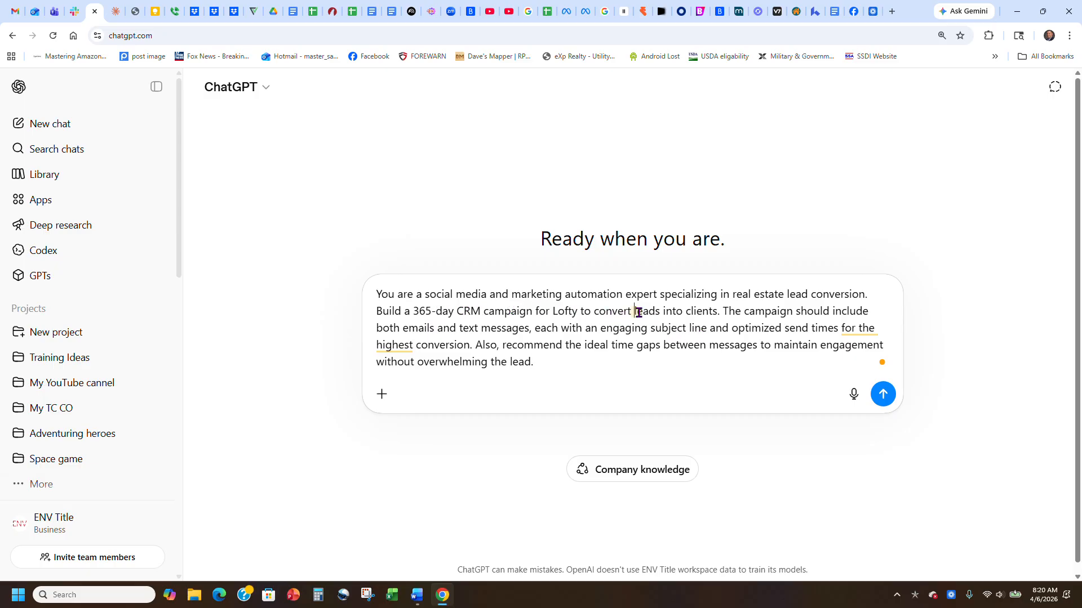
{"action": "left_click_drag", "start_coordinate": [634, 311], "coordinate": [719, 311]}
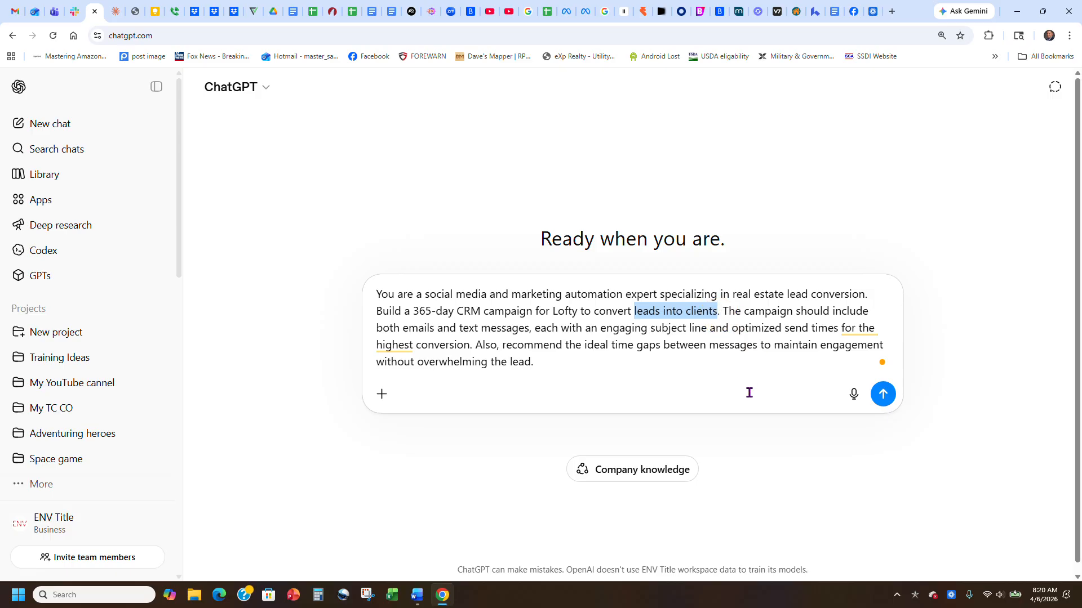
{"action": "type", "text": "past client si"}
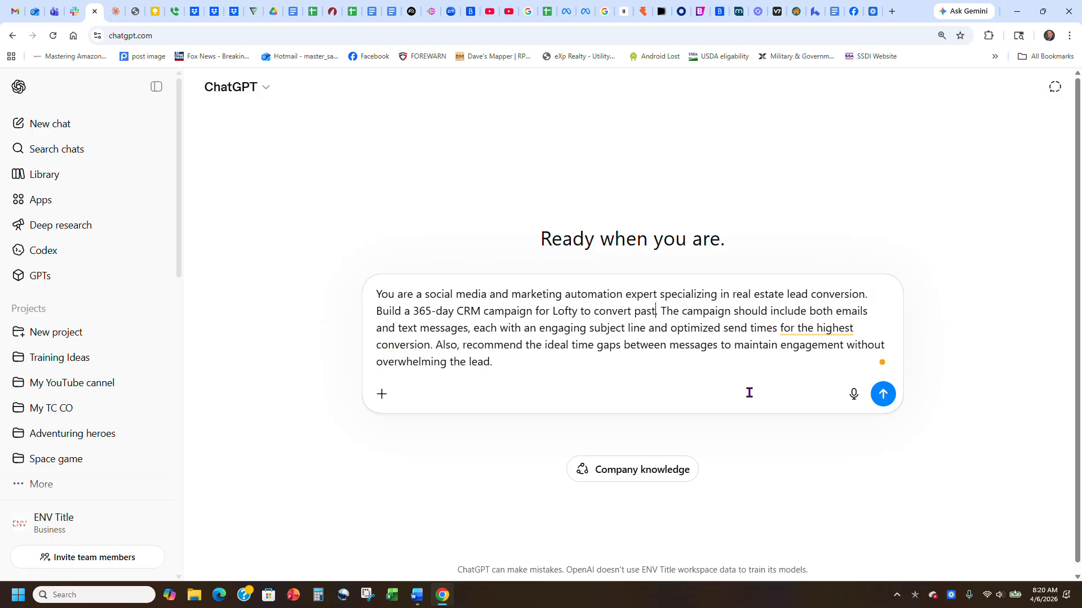
{"action": "type", "text": "nto giv"}
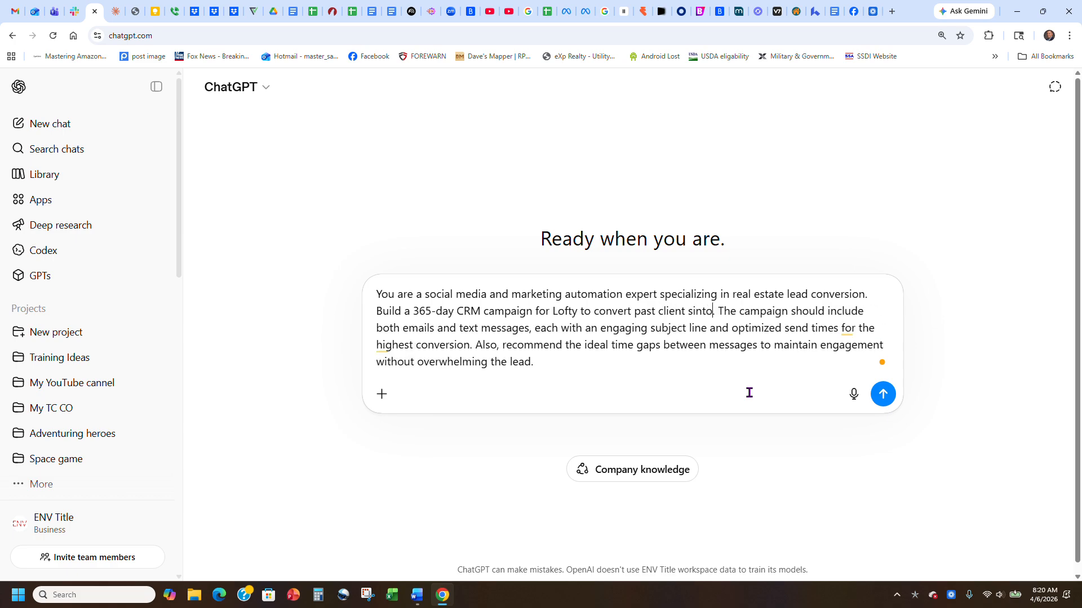
{"action": "type", "text": "ing referals"}
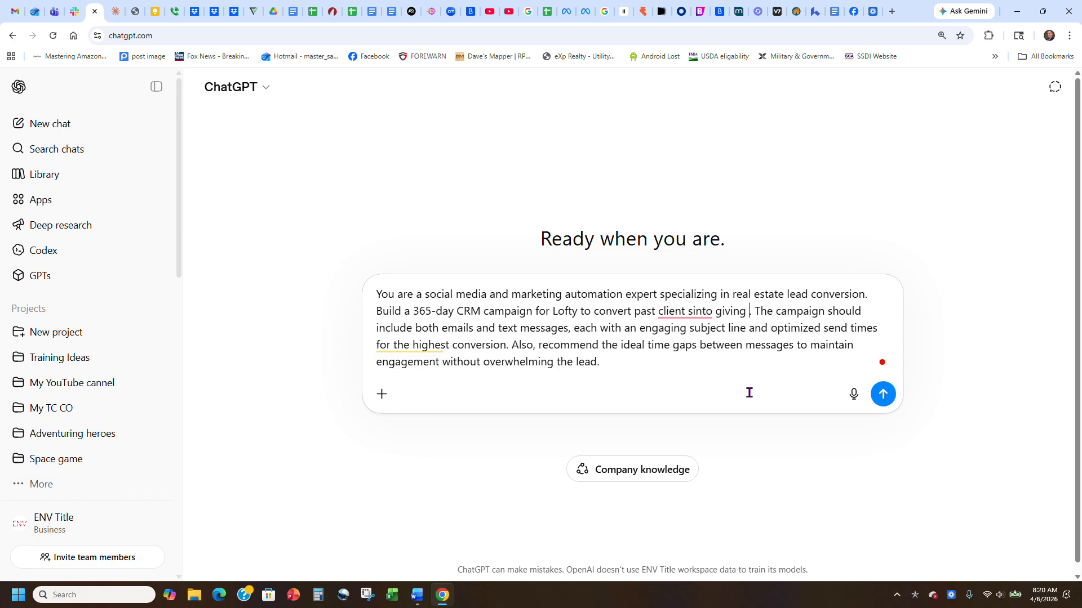
{"action": "type", "text": "."}
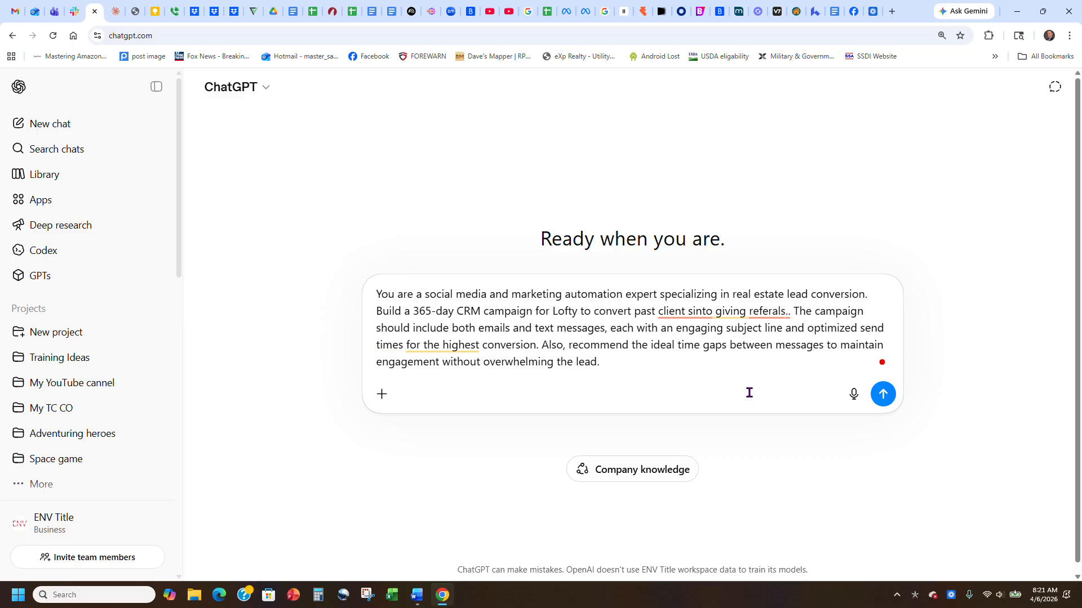
{"action": "key", "text": "Delete"}
Correct the misspelled wording to "clients into" and "referrals", and dismiss the writing suggestion on "for the highest".
{"action": "mouse_move", "coordinate": [695, 307]}
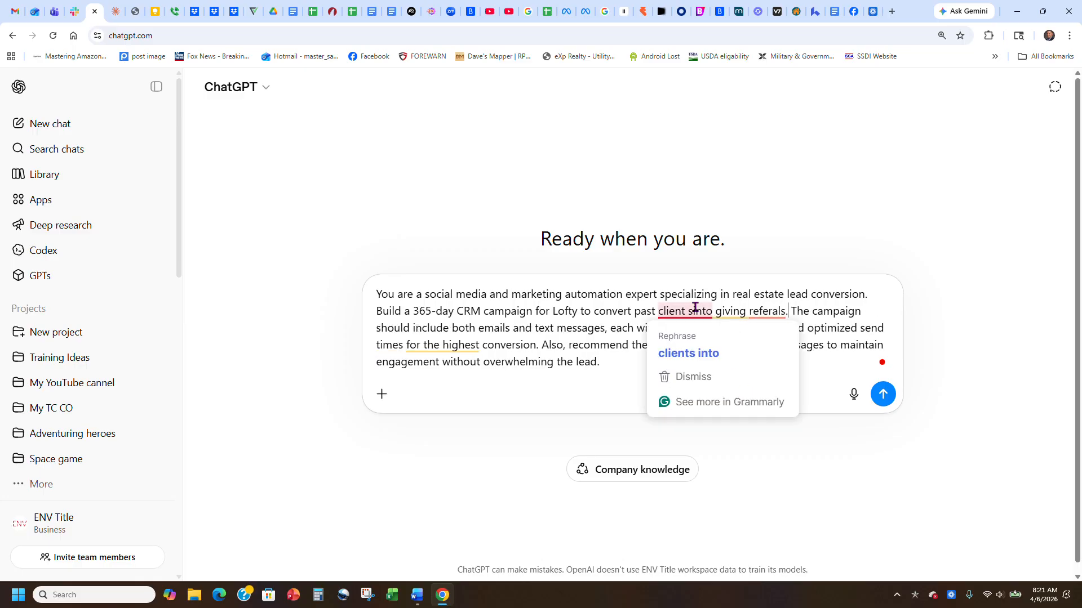
{"action": "left_click", "coordinate": [688, 354]}
{"action": "mouse_move", "coordinate": [768, 311]}
{"action": "left_click", "coordinate": [775, 353]}
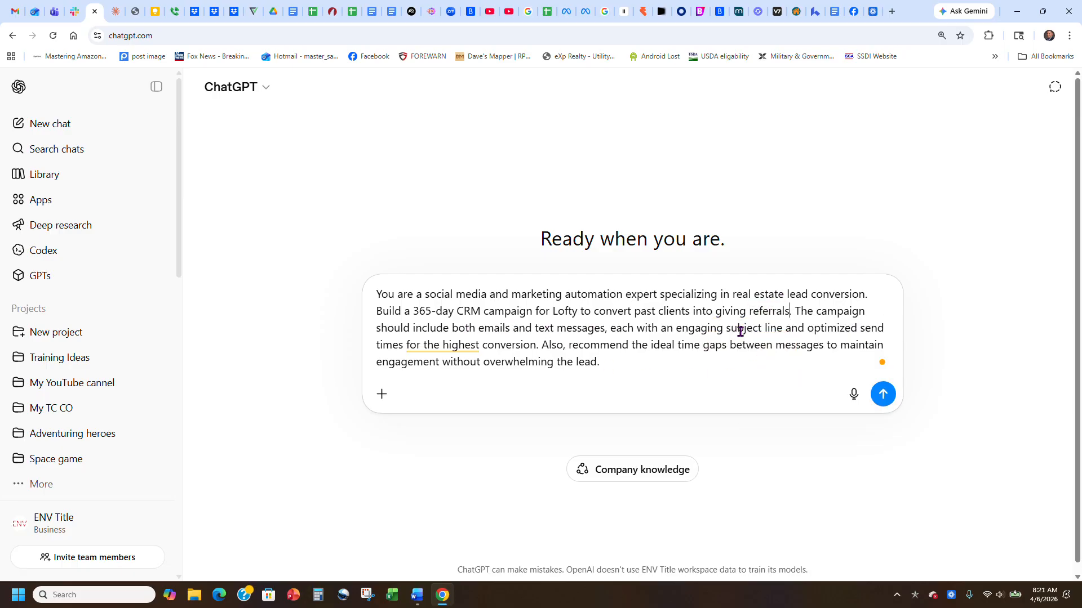
{"action": "mouse_move", "coordinate": [443, 349]}
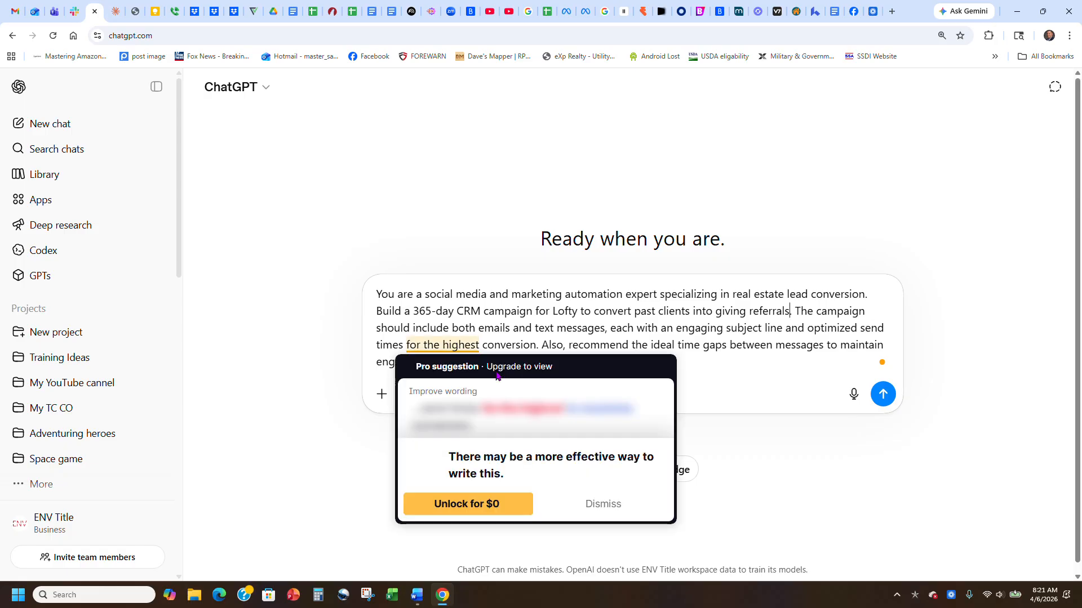
{"action": "left_click", "coordinate": [602, 505]}
Insert a sentence before "Also" asking for a referral every month to every other month.
{"action": "left_click", "coordinate": [541, 346]}
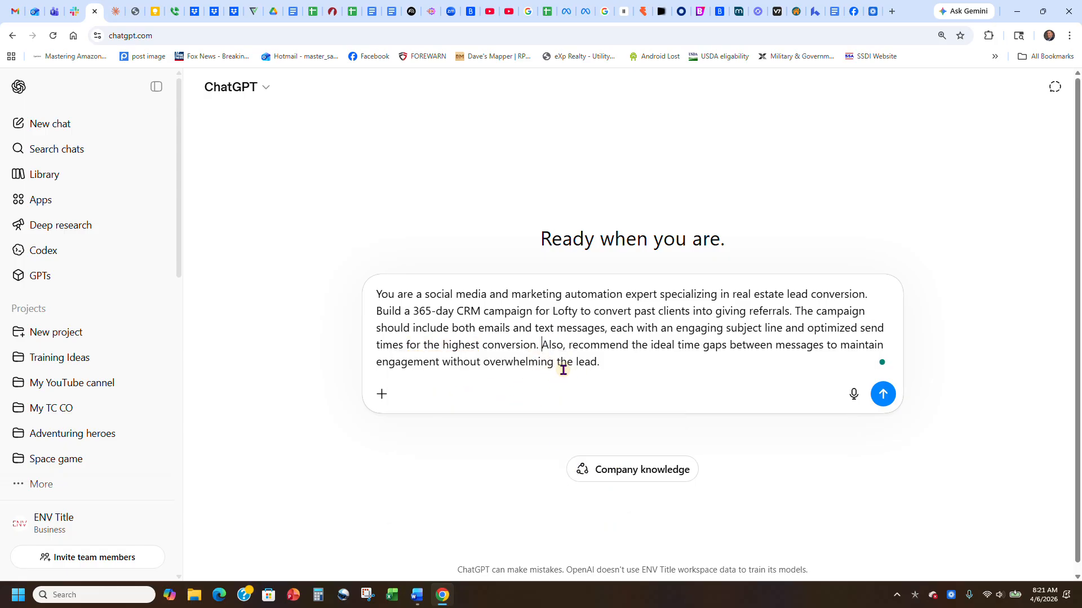
{"action": "type", "text": "please ask a "}
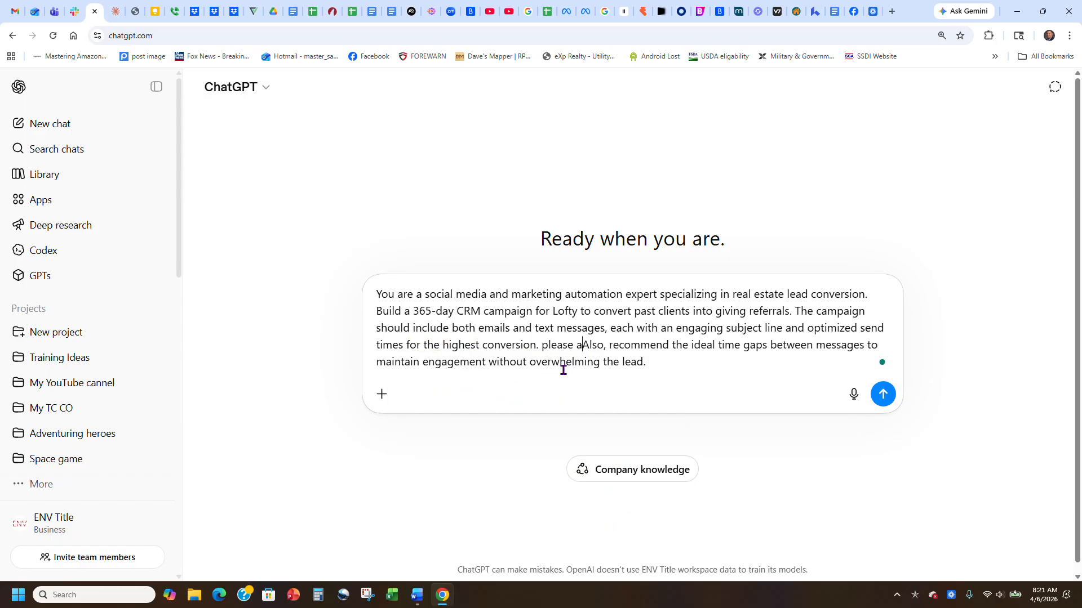
{"action": "type", "text": "referal eve"}
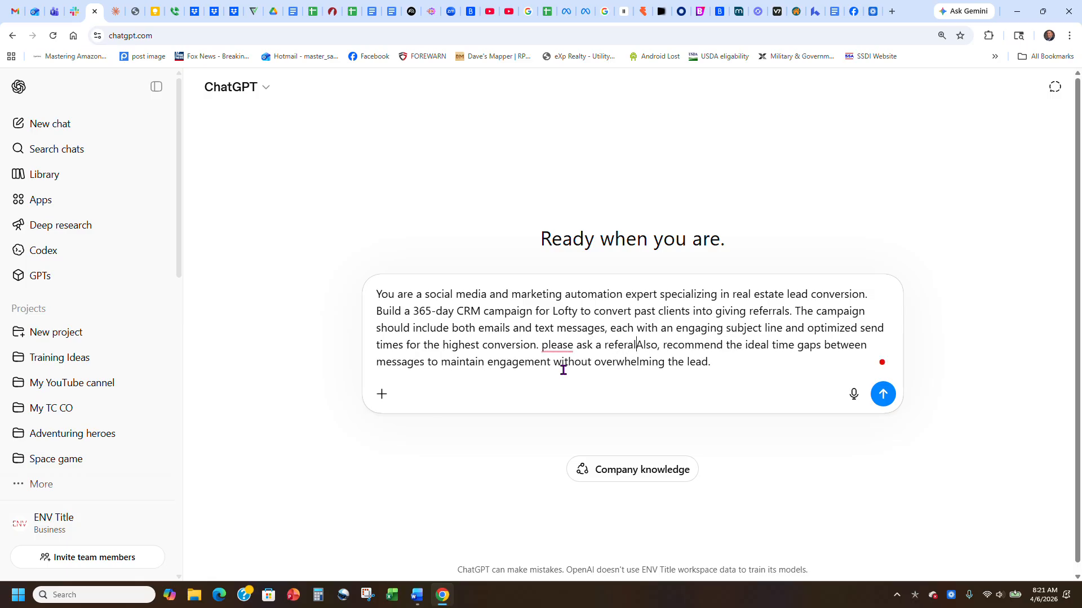
{"action": "type", "text": "ry month to"}
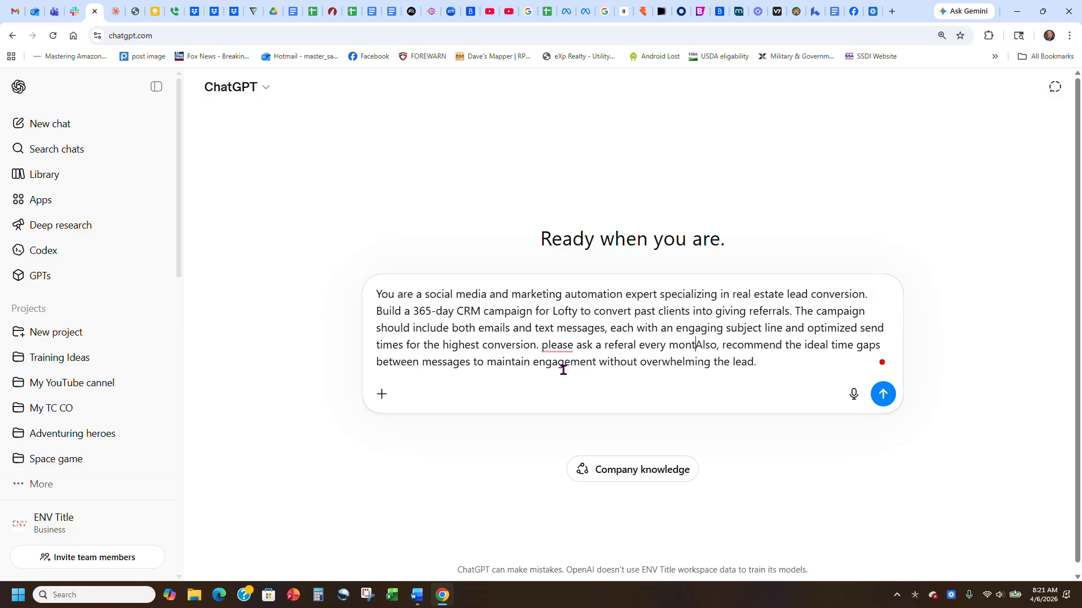
{"action": "type", "text": " e"}
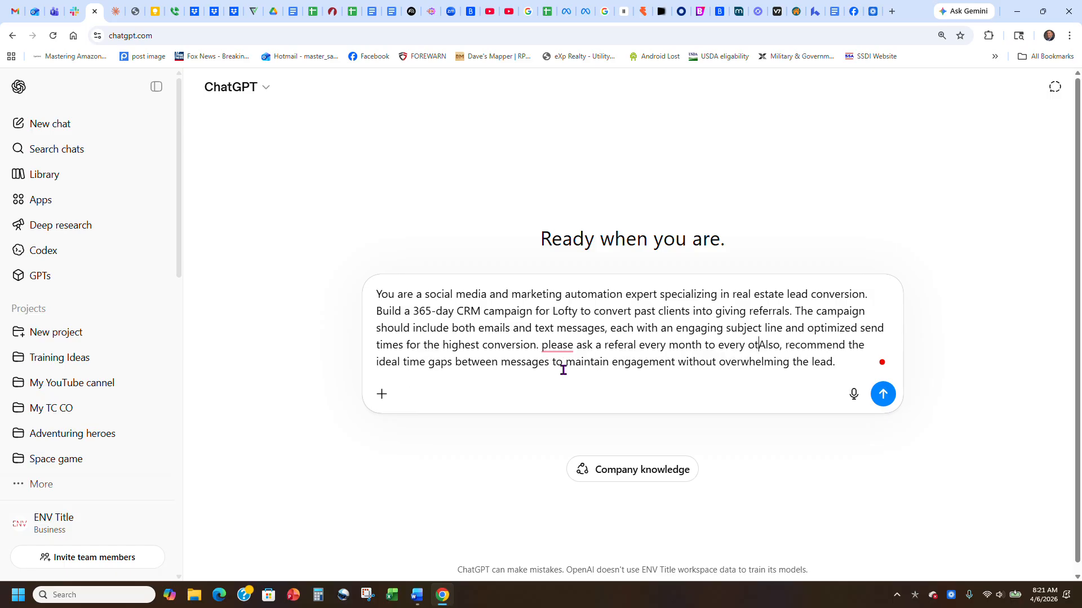
{"action": "type", "text": "very other month, may"}
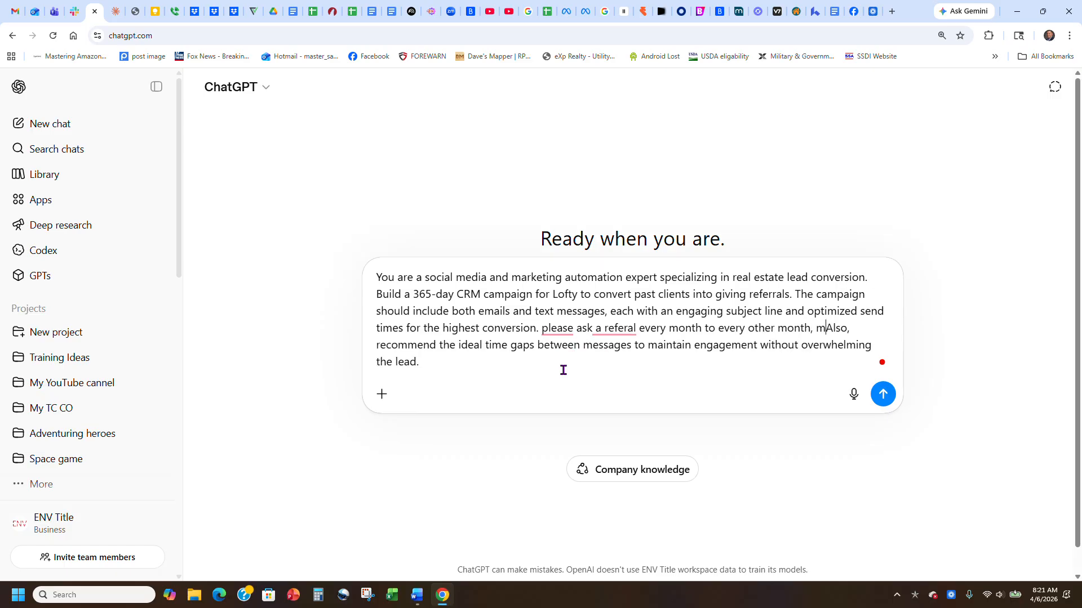
{"action": "type", "text": "be"}
{"action": "key", "text": "BackSpace"}
{"action": "key", "text": "BackSpace"}
{"action": "key", "text": "BackSpace"}
{"action": "key", "text": "BackSpace"}
{"action": "key", "text": "BackSpace"}
{"action": "key", "text": "BackSpace"}
{"action": "key", "text": "BackSpace"}
{"action": "key", "text": "BackSpace"}
{"action": "type", "text": "."}
Correct the new sentence to "Please ask for a referral every month or every other month" and submit the prompt.
{"action": "mouse_move", "coordinate": [548, 324]}
{"action": "left_click", "coordinate": [558, 369]}
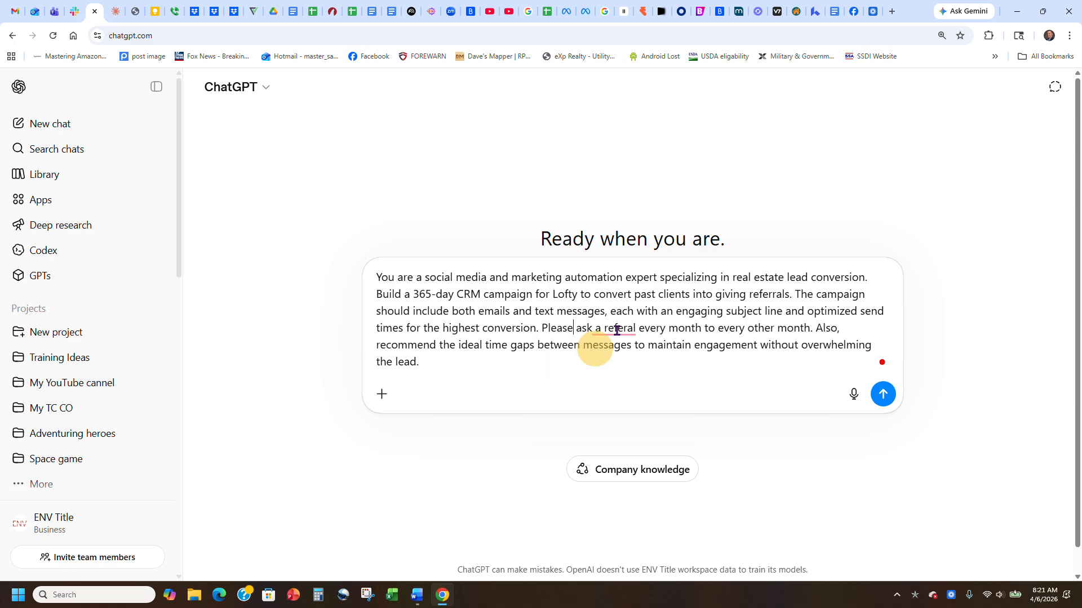
{"action": "mouse_move", "coordinate": [616, 329]}
{"action": "left_click", "coordinate": [638, 363]}
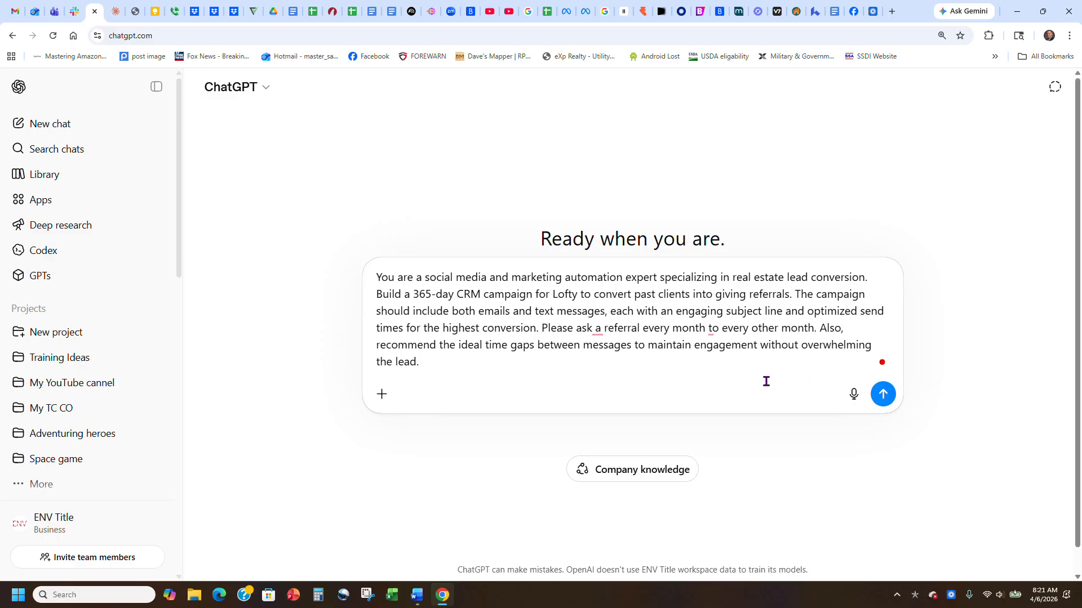
{"action": "mouse_move", "coordinate": [594, 329]}
{"action": "left_click", "coordinate": [616, 369]}
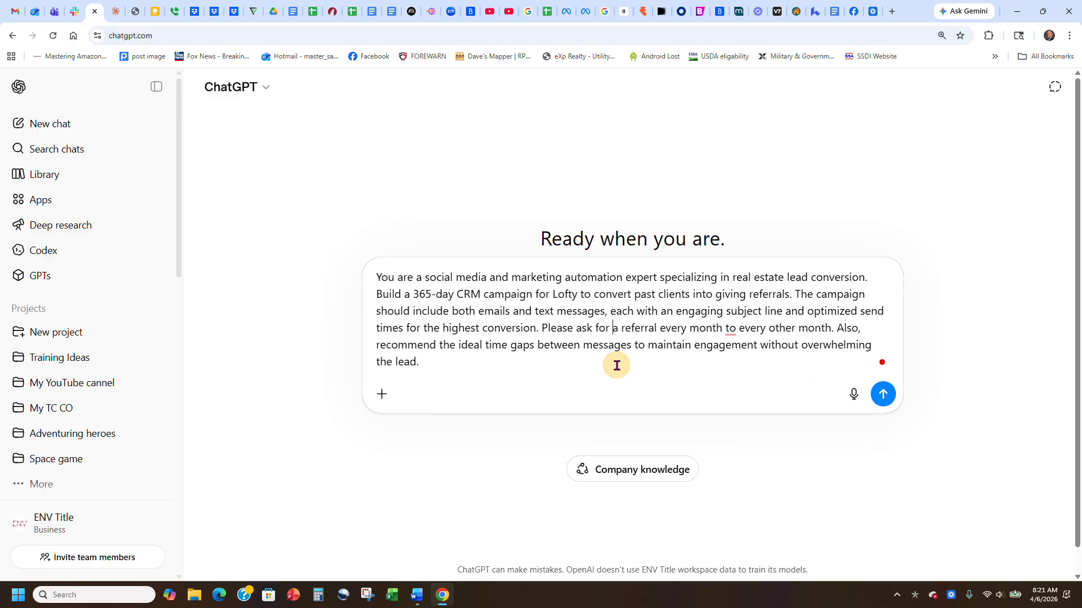
{"action": "mouse_move", "coordinate": [731, 327]}
{"action": "left_click", "coordinate": [744, 360]}
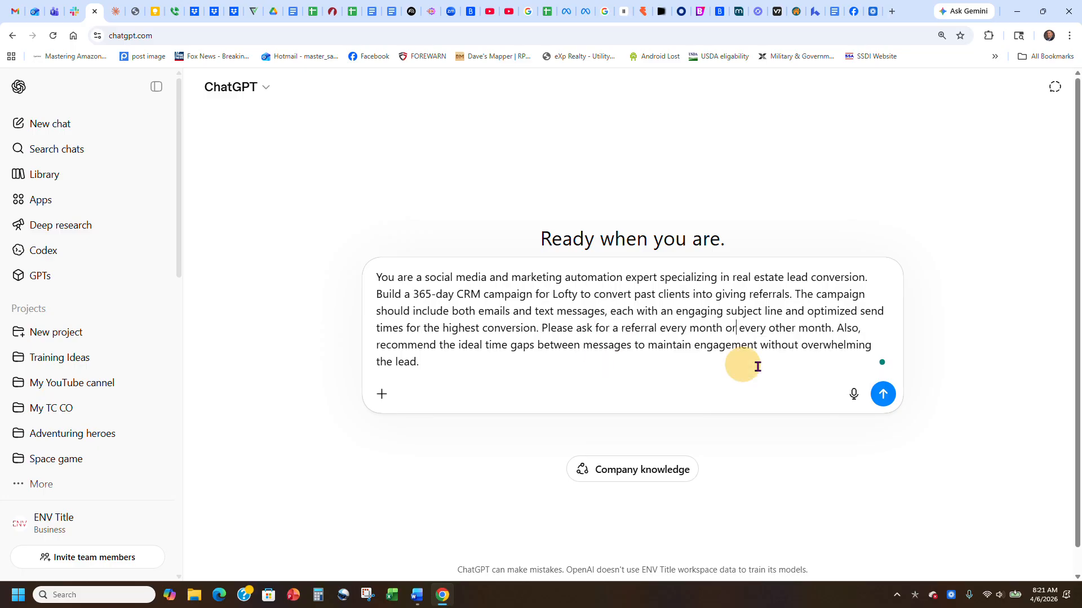
{"action": "left_click", "coordinate": [882, 394]}
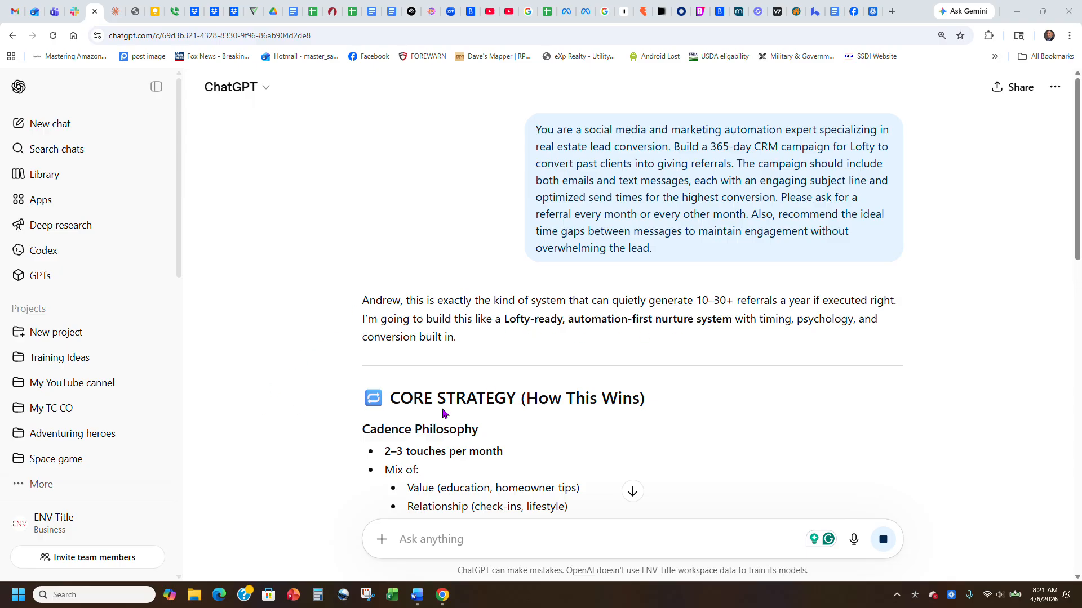
Examine the generated campaign's cadence philosophy, ideal email and text timing, and monthly message gap structure.
{"action": "scroll", "coordinate": [437, 286], "scroll_direction": "down", "scroll_amount": 2}
{"action": "scroll", "coordinate": [436, 286], "scroll_direction": "down", "scroll_amount": 2}
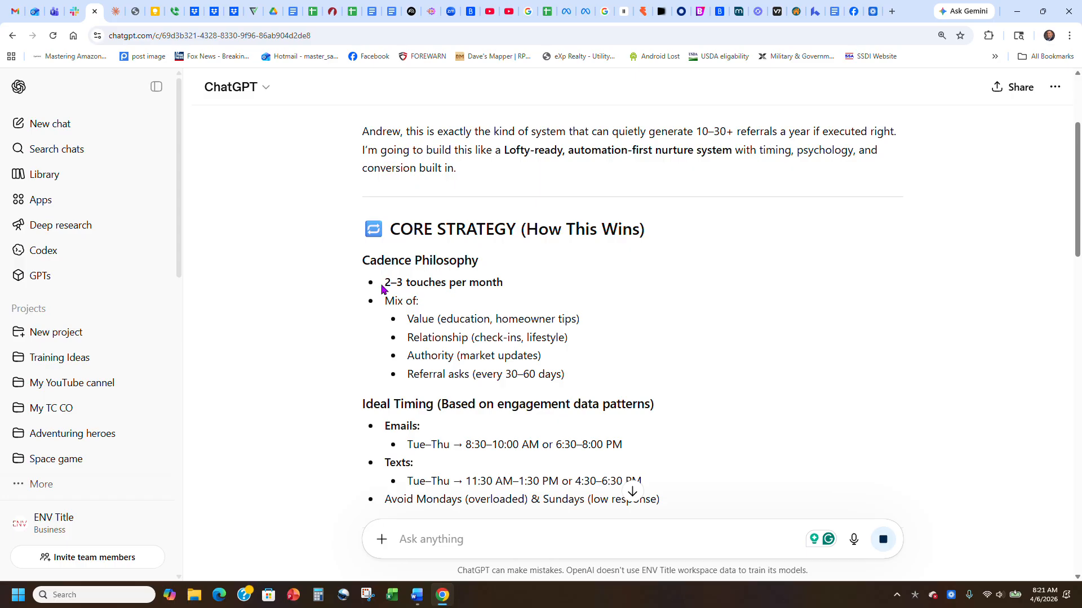
{"action": "left_click_drag", "start_coordinate": [382, 285], "coordinate": [501, 288]}
{"action": "left_click", "coordinate": [492, 287]}
{"action": "scroll", "coordinate": [524, 289], "scroll_direction": "down", "scroll_amount": 2}
{"action": "scroll", "coordinate": [638, 259], "scroll_direction": "down", "scroll_amount": 1}
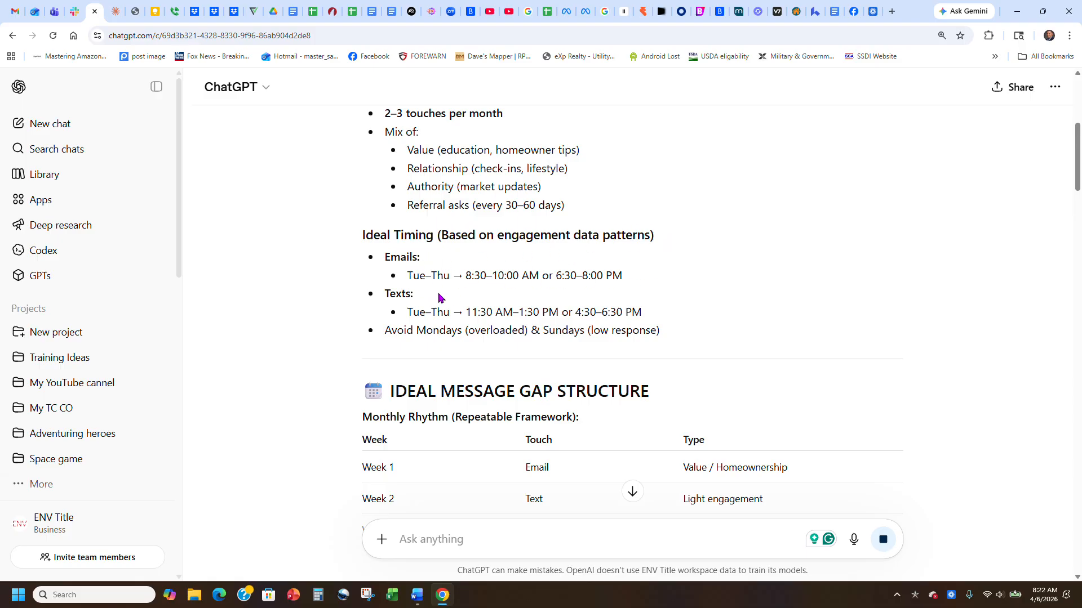
{"action": "scroll", "coordinate": [293, 280], "scroll_direction": "down", "scroll_amount": 1}
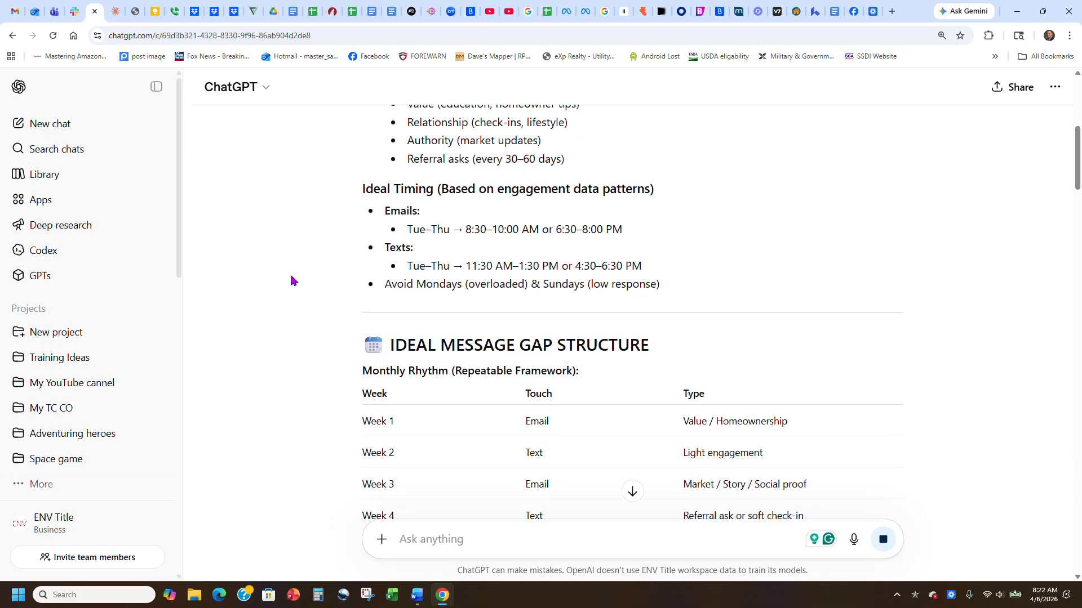
{"action": "scroll", "coordinate": [293, 280], "scroll_direction": "down", "scroll_amount": 1}
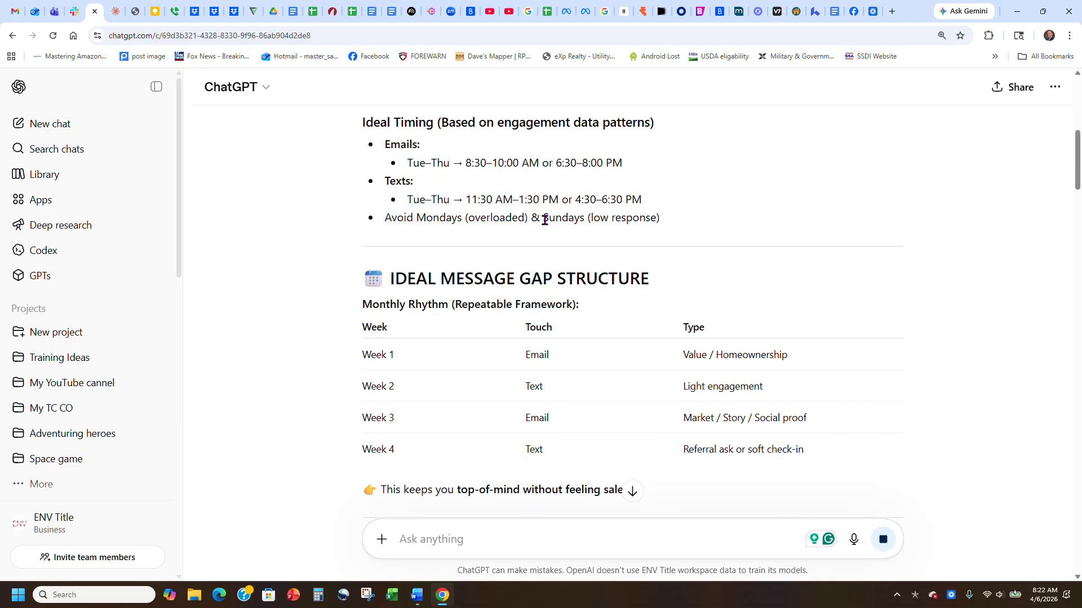
{"action": "scroll", "coordinate": [313, 268], "scroll_direction": "down", "scroll_amount": 1}
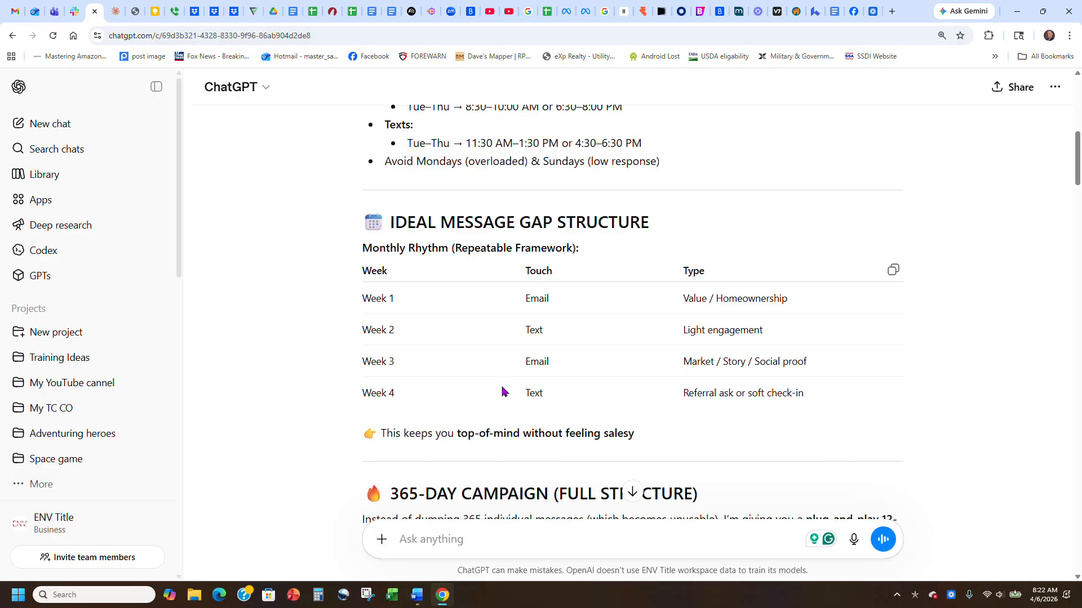
{"action": "scroll", "coordinate": [473, 264], "scroll_direction": "down", "scroll_amount": 3}
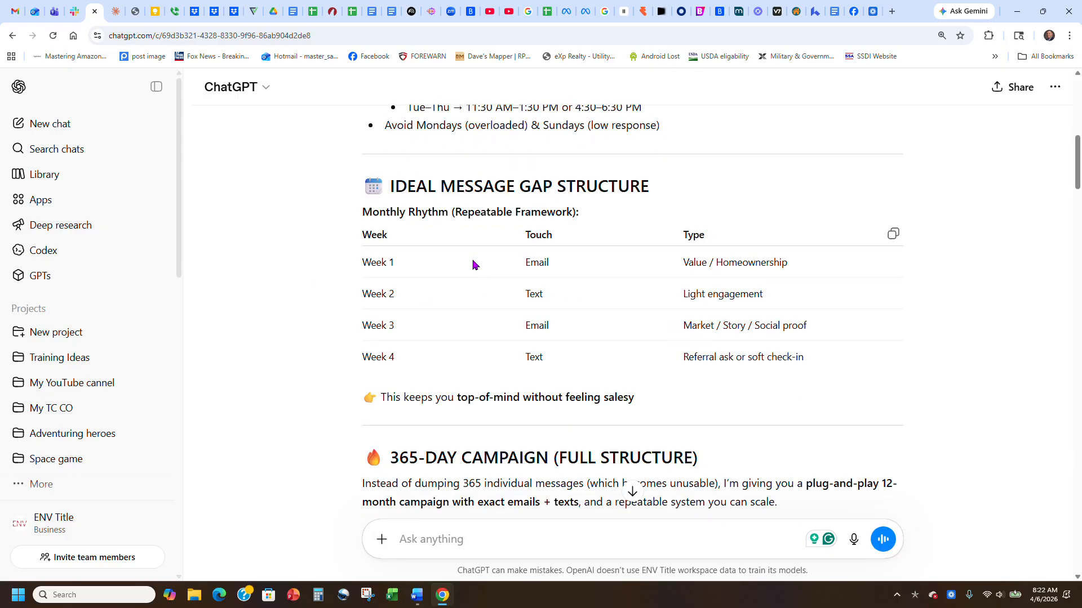
Submit a follow-up prompt asking to redo the campaign with a once-a-month touch, at most two times a month.
{"action": "scroll", "coordinate": [654, 314], "scroll_direction": "down", "scroll_amount": 3}
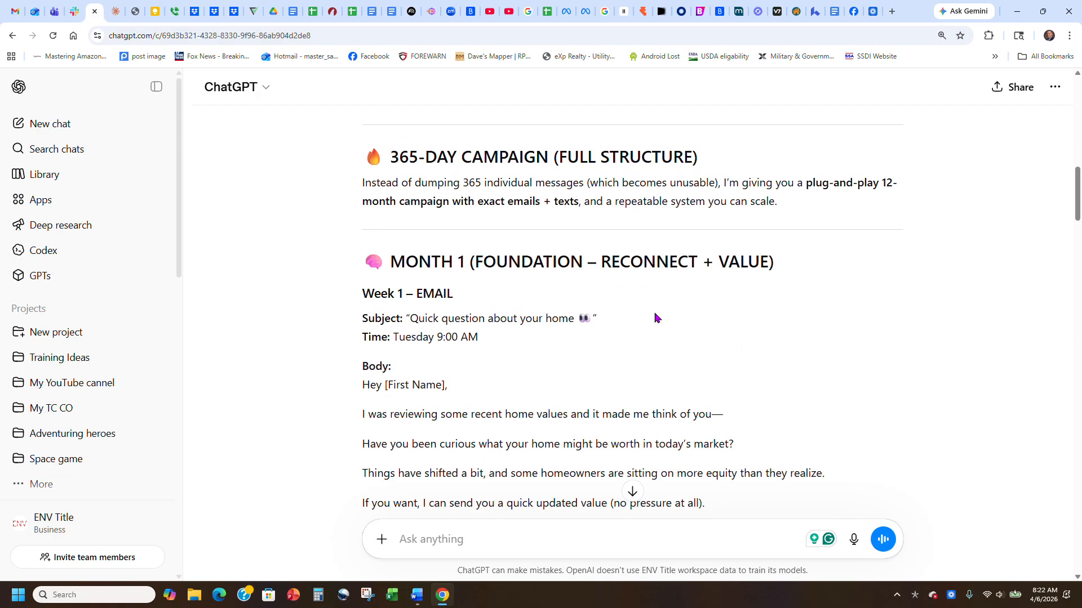
{"action": "scroll", "coordinate": [710, 324], "scroll_direction": "up", "scroll_amount": 5}
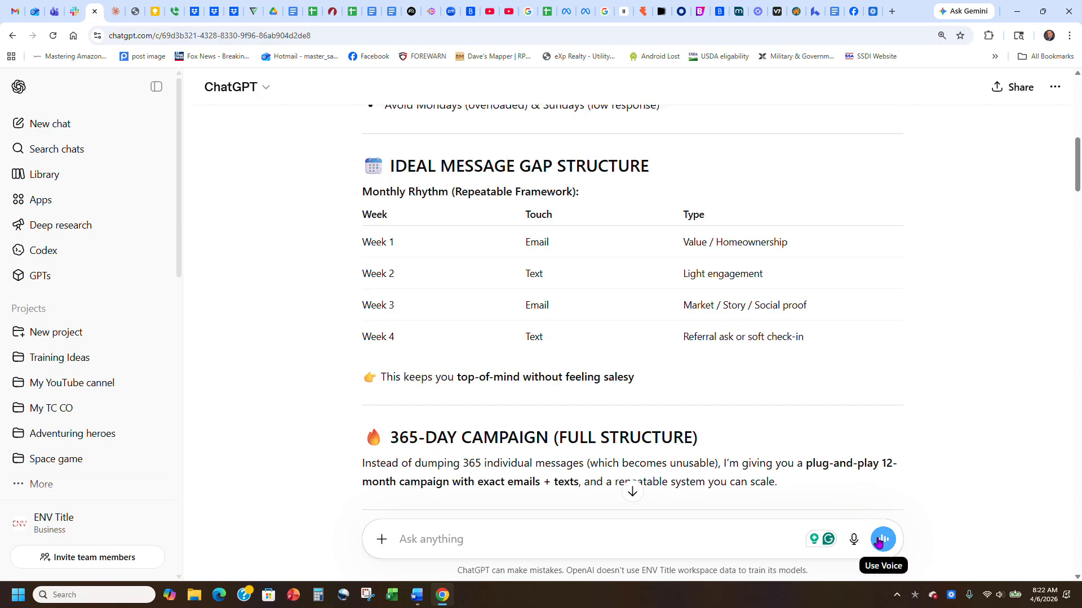
{"action": "left_click", "coordinate": [702, 536]}
{"action": "type", "text": "please redo w"}
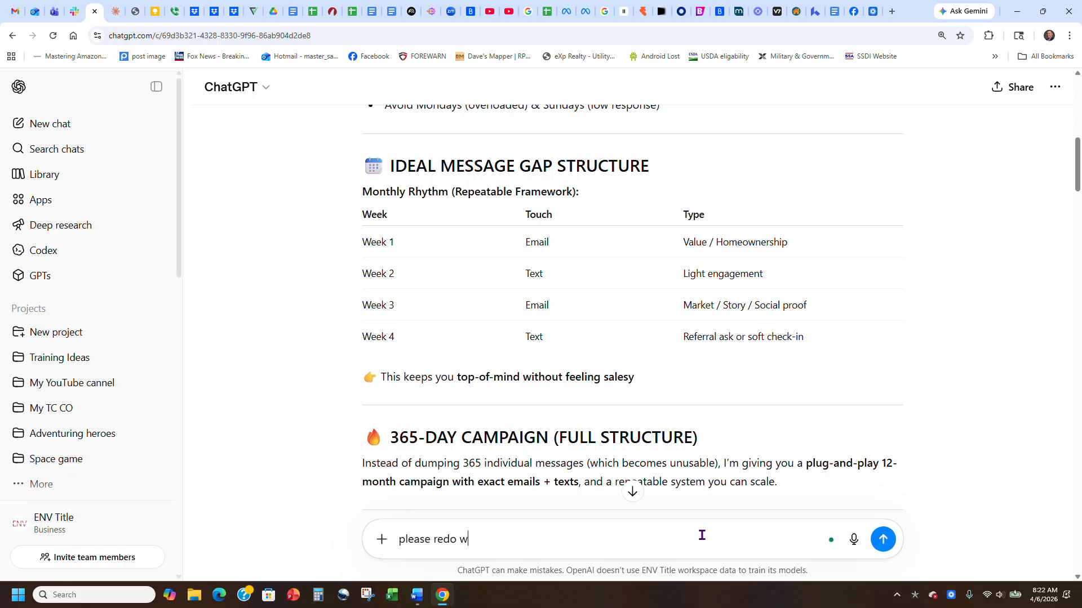
{"action": "type", "text": "ith a once  amonth to"}
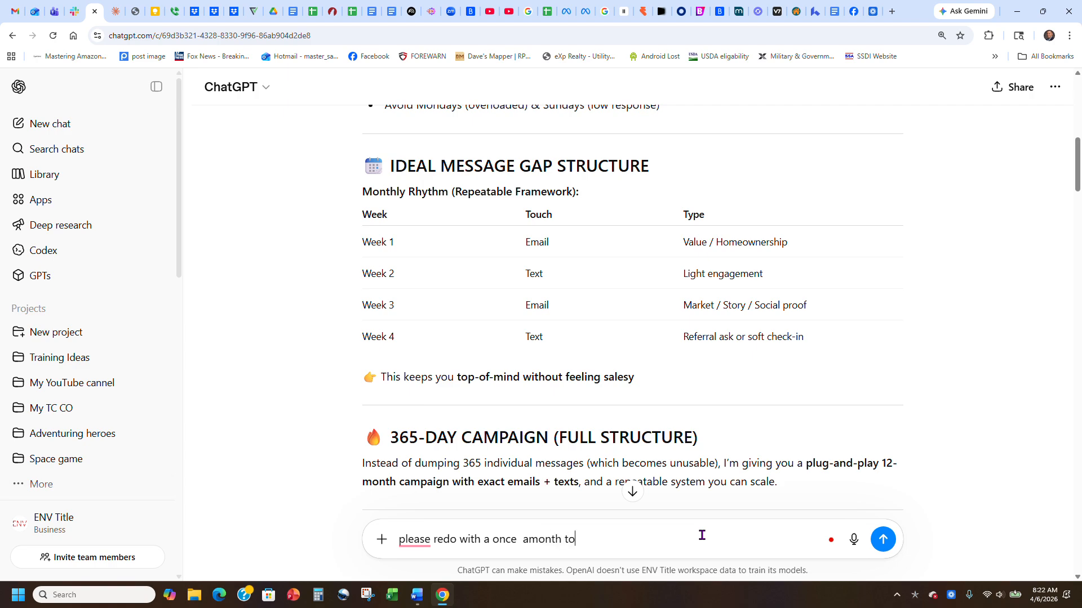
{"action": "type", "text": "uch, max 2 tims a month"}
{"action": "key", "text": "Return"}
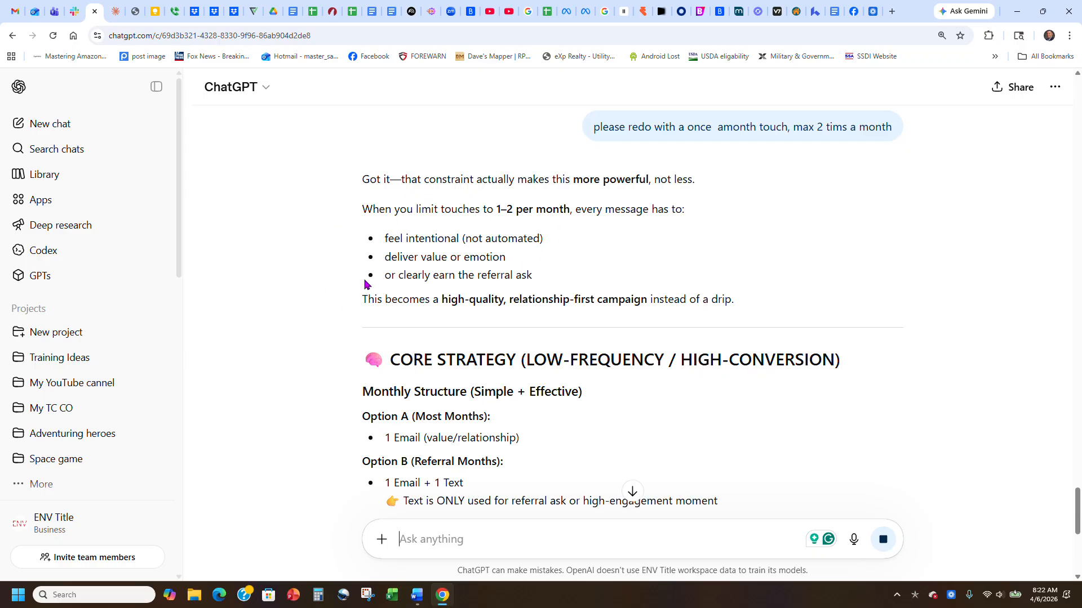
Examine the revised campaign's core strategy, send timing, referral frequency and the emails and texts from Month 1 through Month 6.
{"action": "scroll", "coordinate": [349, 279], "scroll_direction": "down", "scroll_amount": 2}
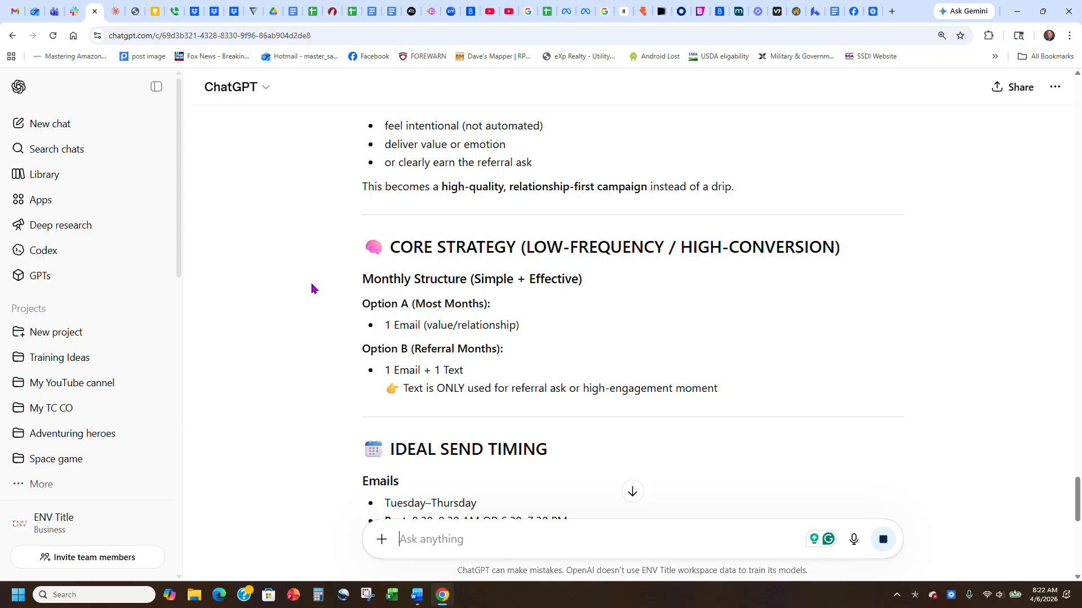
{"action": "scroll", "coordinate": [304, 283], "scroll_direction": "down", "scroll_amount": 4}
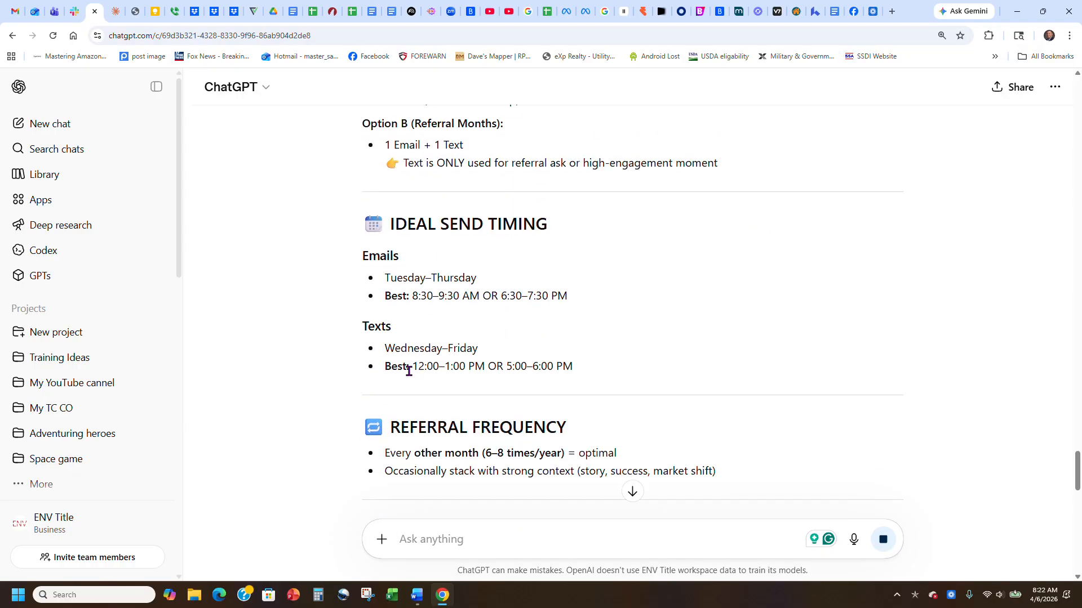
{"action": "scroll", "coordinate": [286, 344], "scroll_direction": "down", "scroll_amount": 2}
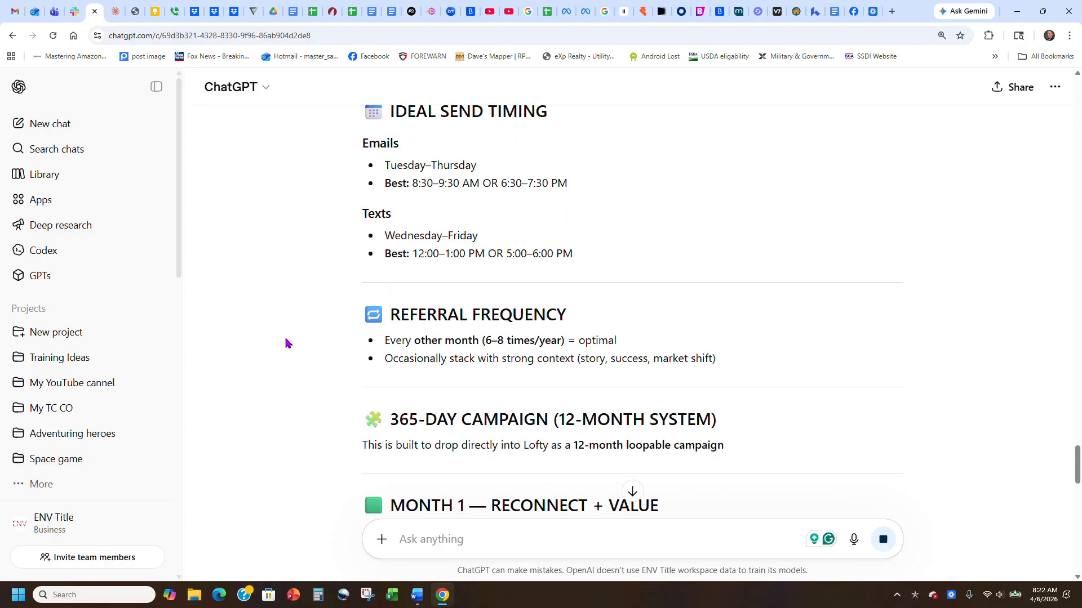
{"action": "scroll", "coordinate": [285, 340], "scroll_direction": "down", "scroll_amount": 2}
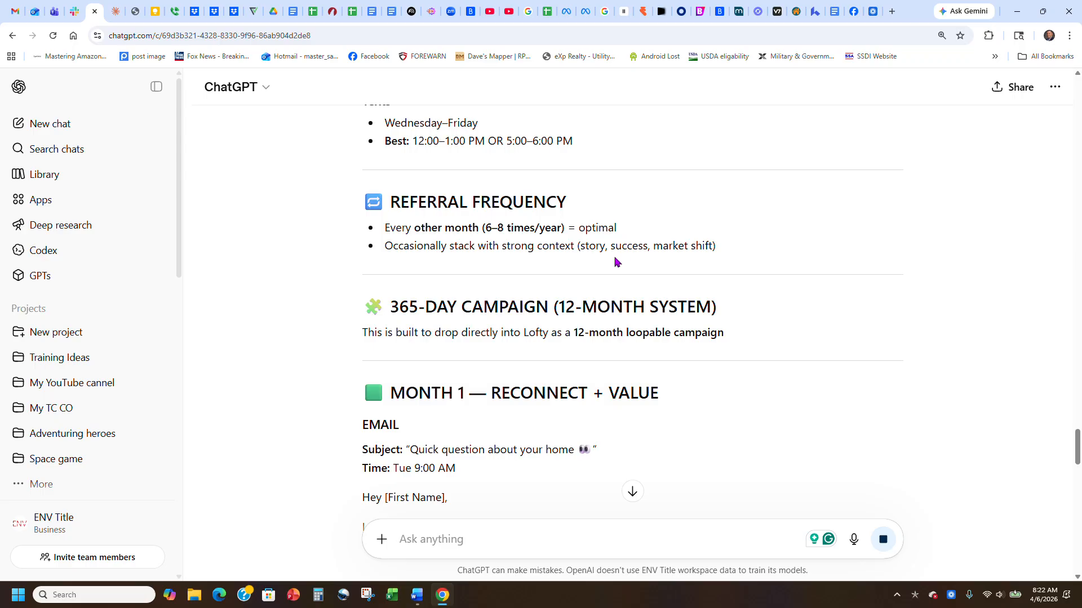
{"action": "scroll", "coordinate": [339, 265], "scroll_direction": "down", "scroll_amount": 2}
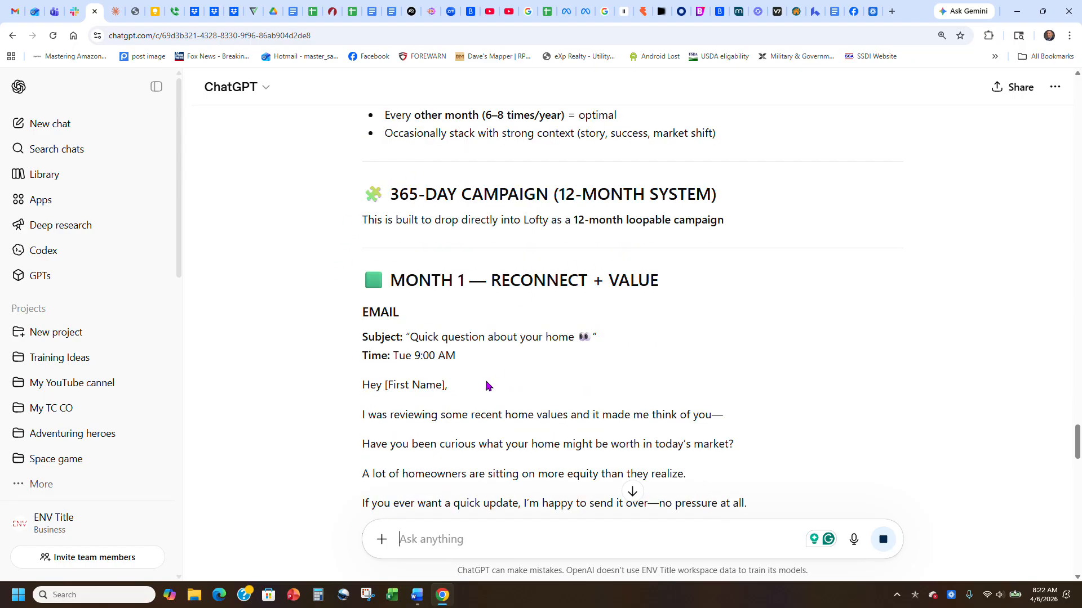
{"action": "scroll", "coordinate": [316, 309], "scroll_direction": "down", "scroll_amount": 3}
{"action": "scroll", "coordinate": [293, 291], "scroll_direction": "down", "scroll_amount": 13}
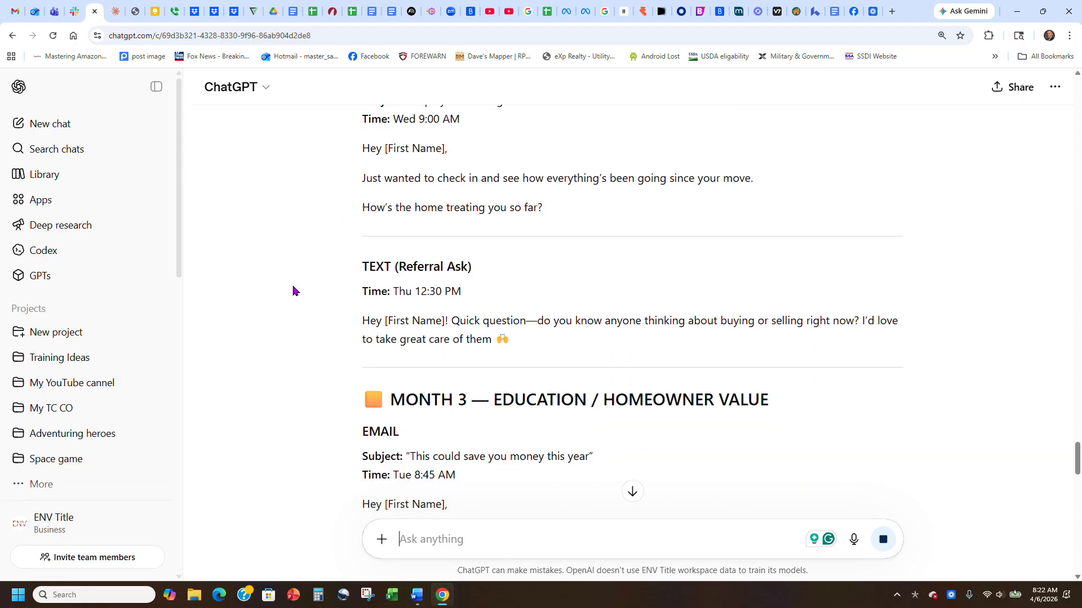
{"action": "scroll", "coordinate": [293, 290], "scroll_direction": "down", "scroll_amount": 15}
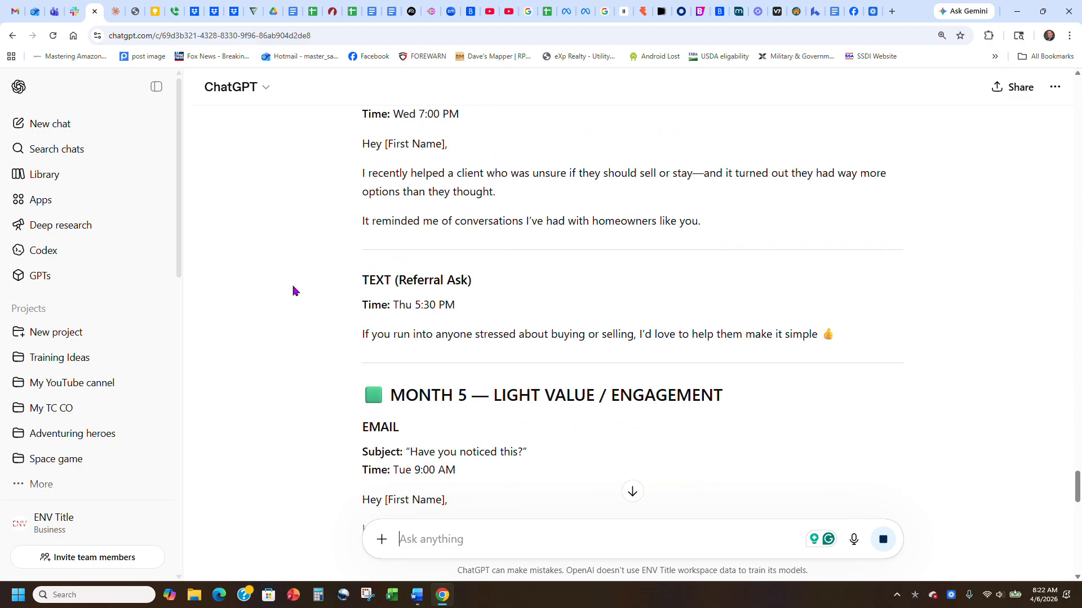
{"action": "scroll", "coordinate": [299, 298], "scroll_direction": "down", "scroll_amount": 2}
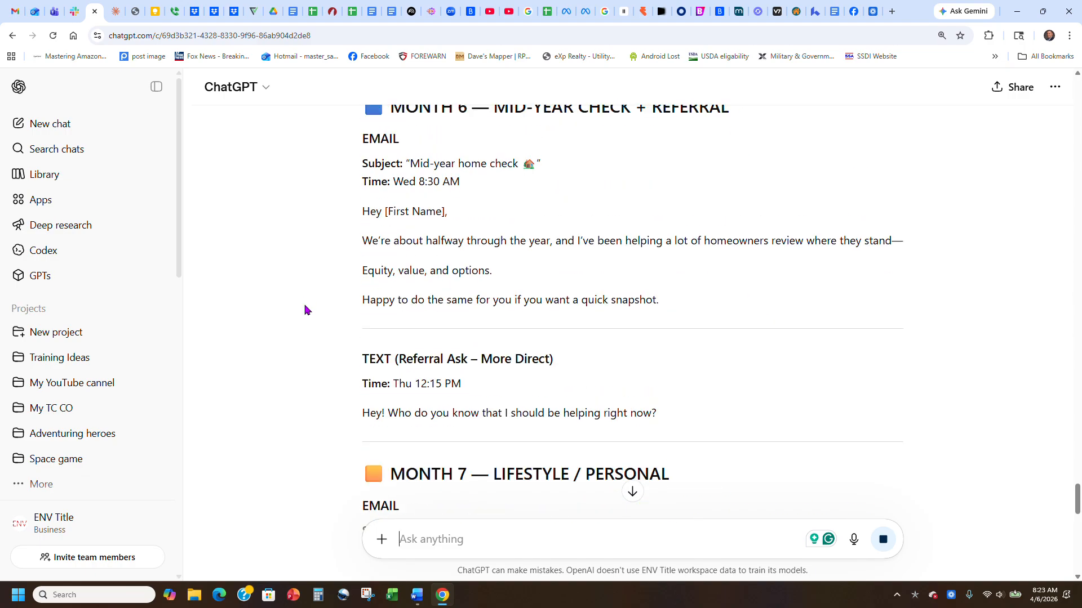
Review the monthly messages again and return to the start of the revised campaign response.
{"action": "scroll", "coordinate": [304, 309], "scroll_direction": "up", "scroll_amount": 20}
{"action": "scroll", "coordinate": [304, 310], "scroll_direction": "up", "scroll_amount": 4}
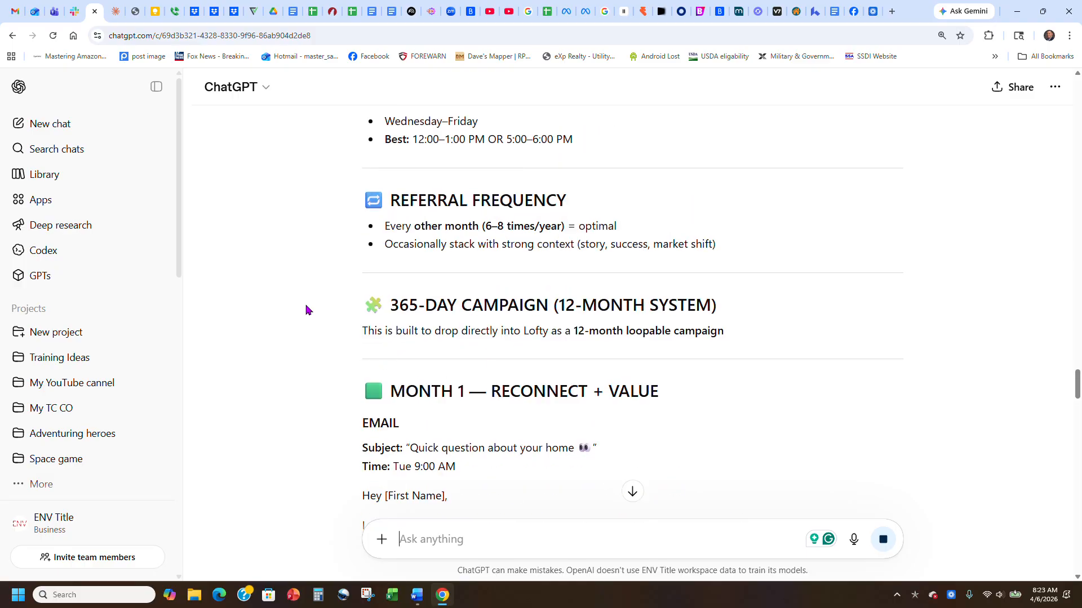
{"action": "scroll", "coordinate": [307, 307], "scroll_direction": "down", "scroll_amount": 5}
{"action": "scroll", "coordinate": [307, 305], "scroll_direction": "down", "scroll_amount": 20}
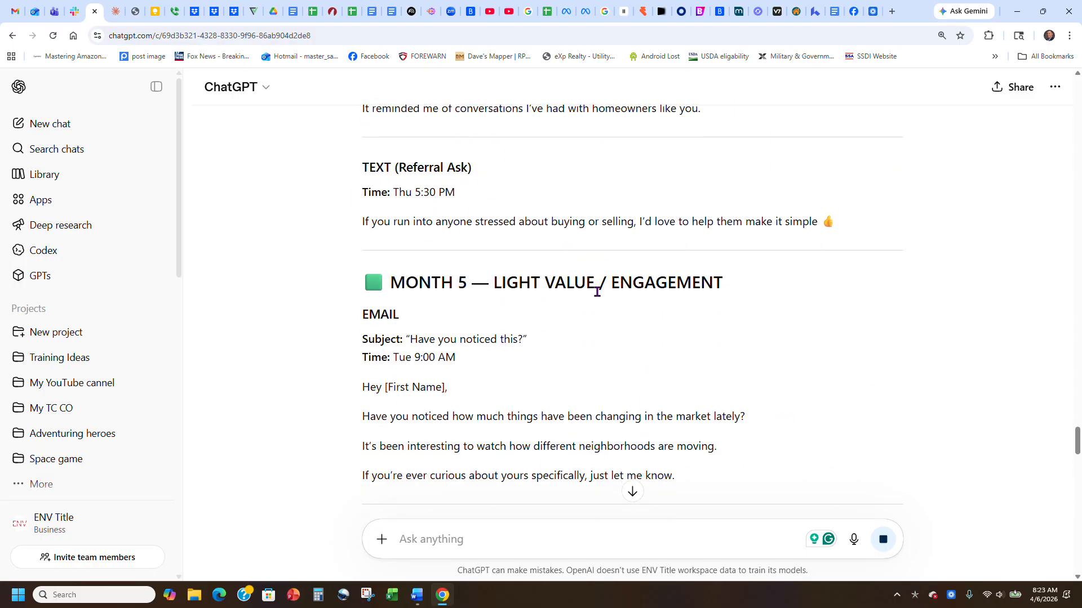
{"action": "scroll", "coordinate": [714, 371], "scroll_direction": "up", "scroll_amount": 7}
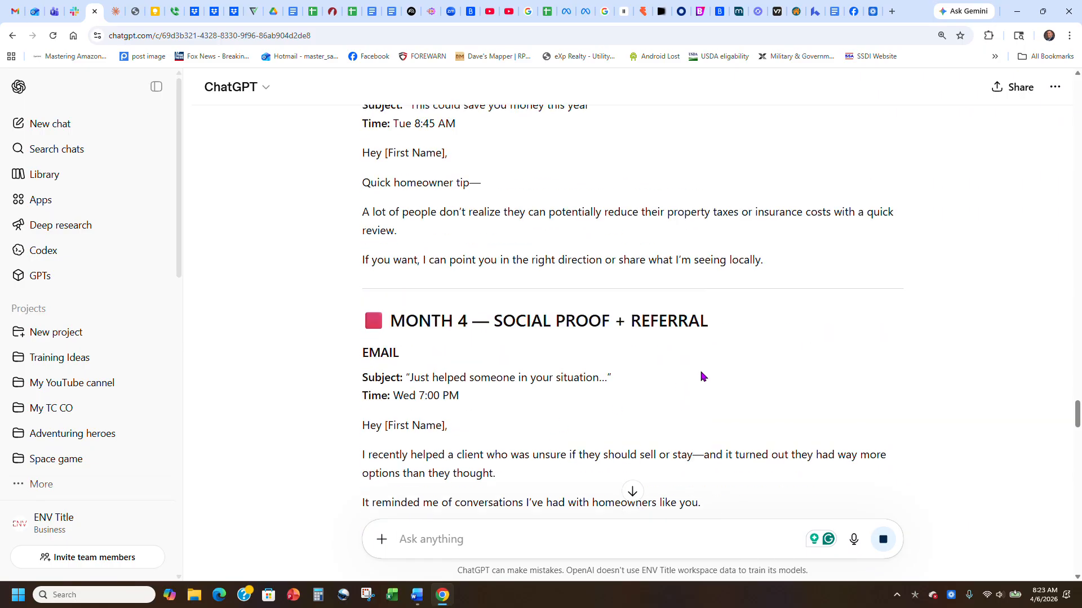
{"action": "scroll", "coordinate": [699, 373], "scroll_direction": "up", "scroll_amount": 20}
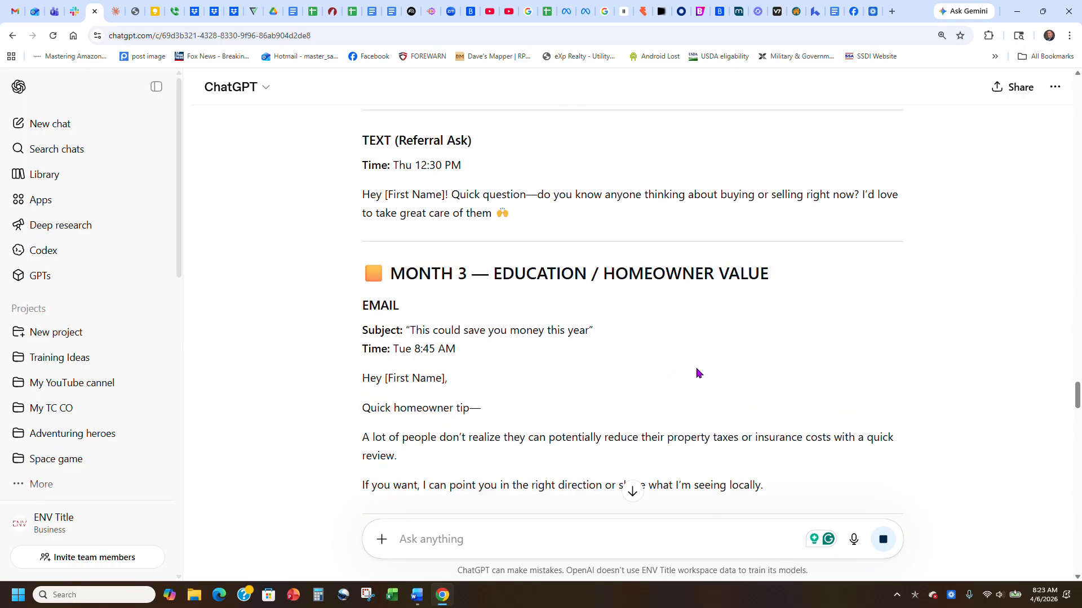
{"action": "scroll", "coordinate": [698, 373], "scroll_direction": "up", "scroll_amount": 20}
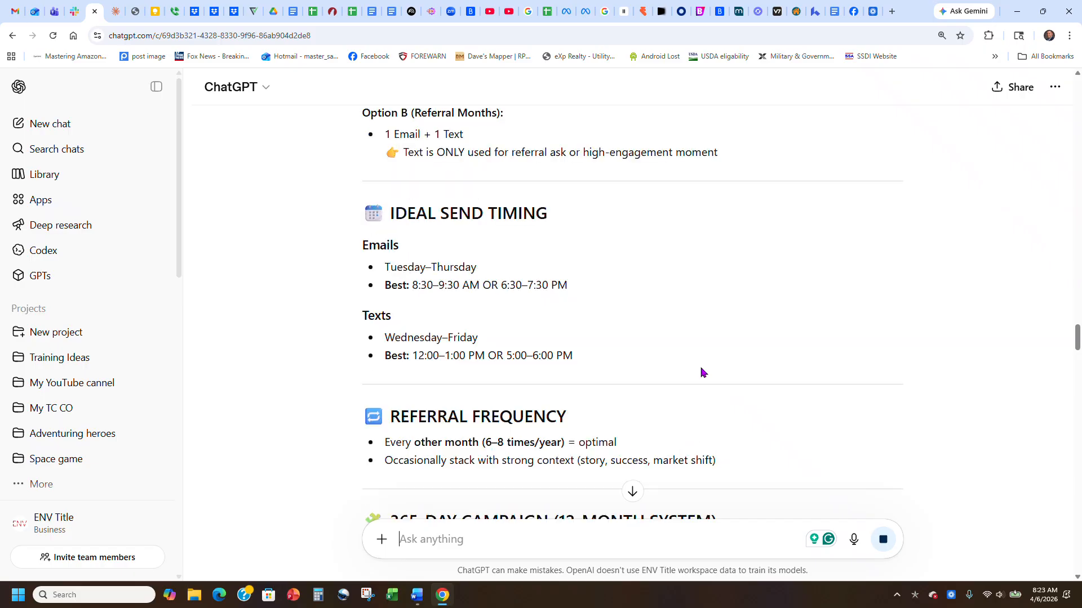
{"action": "scroll", "coordinate": [714, 340], "scroll_direction": "down", "scroll_amount": 6}
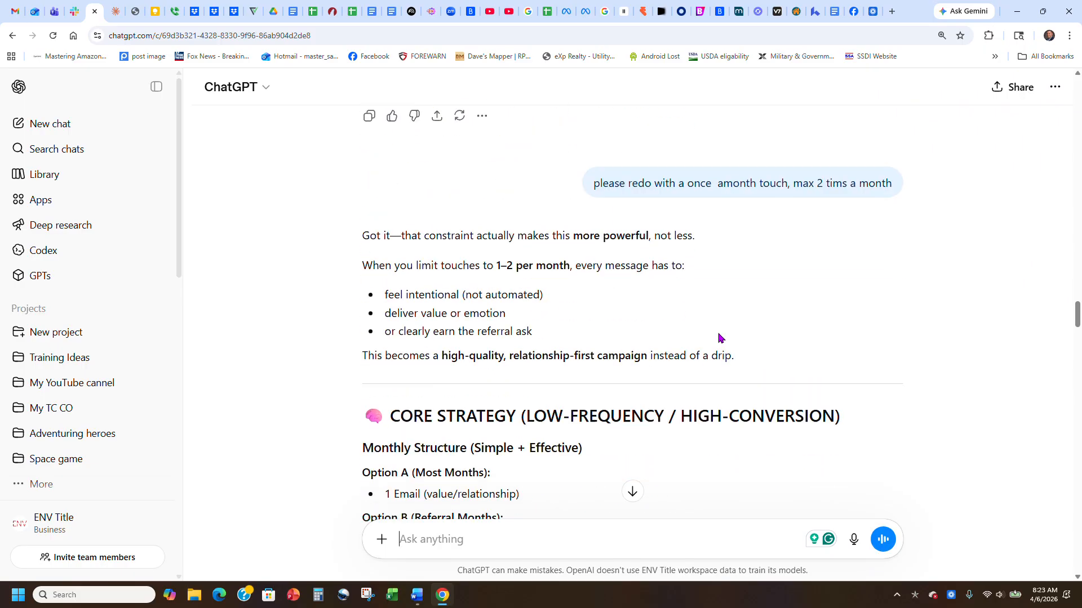
Switch to Lofty and open the text templates in the Call & Text communication settings.
{"action": "left_click", "coordinate": [817, 10]}
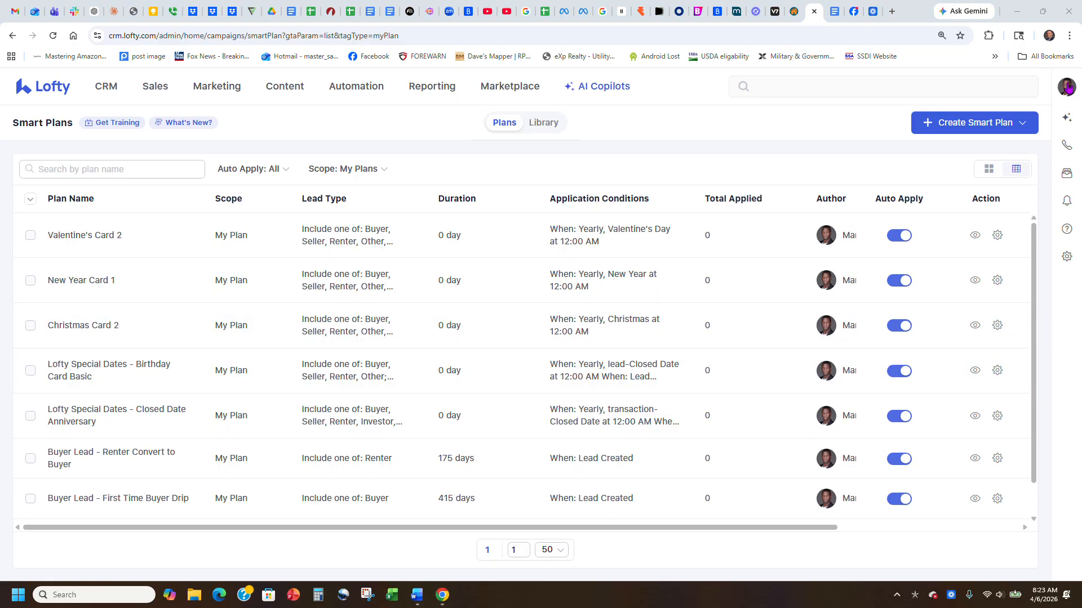
{"action": "left_click", "coordinate": [1066, 260]}
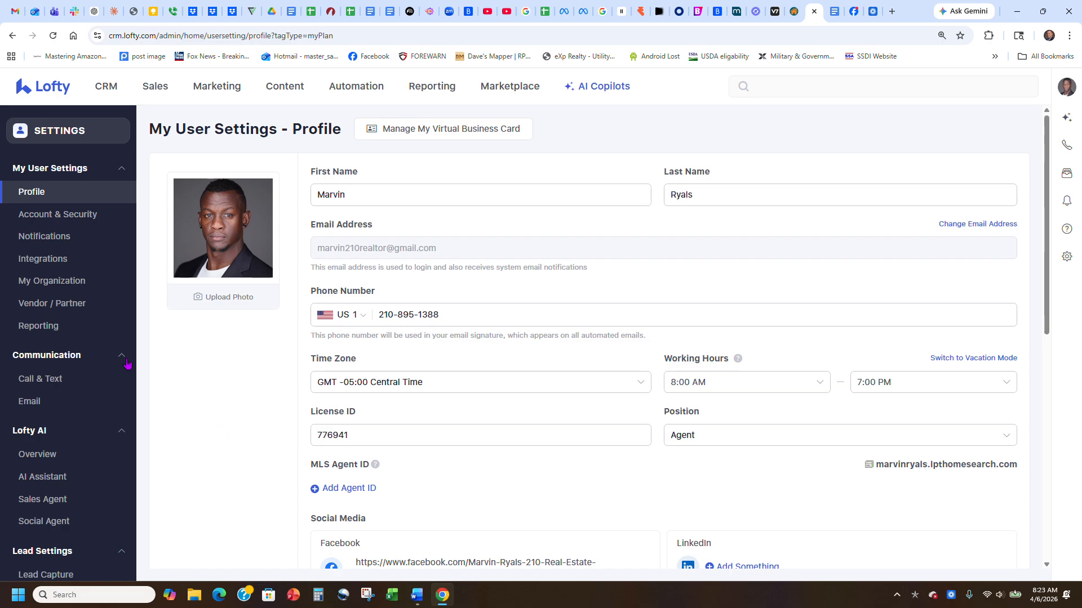
{"action": "left_click", "coordinate": [34, 379]}
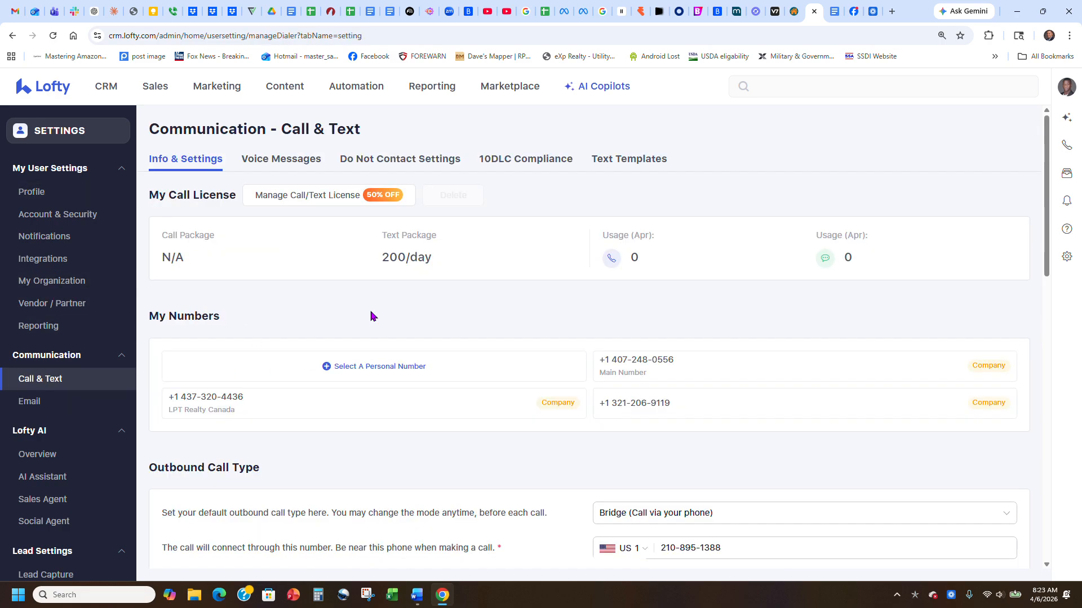
{"action": "left_click", "coordinate": [629, 160]}
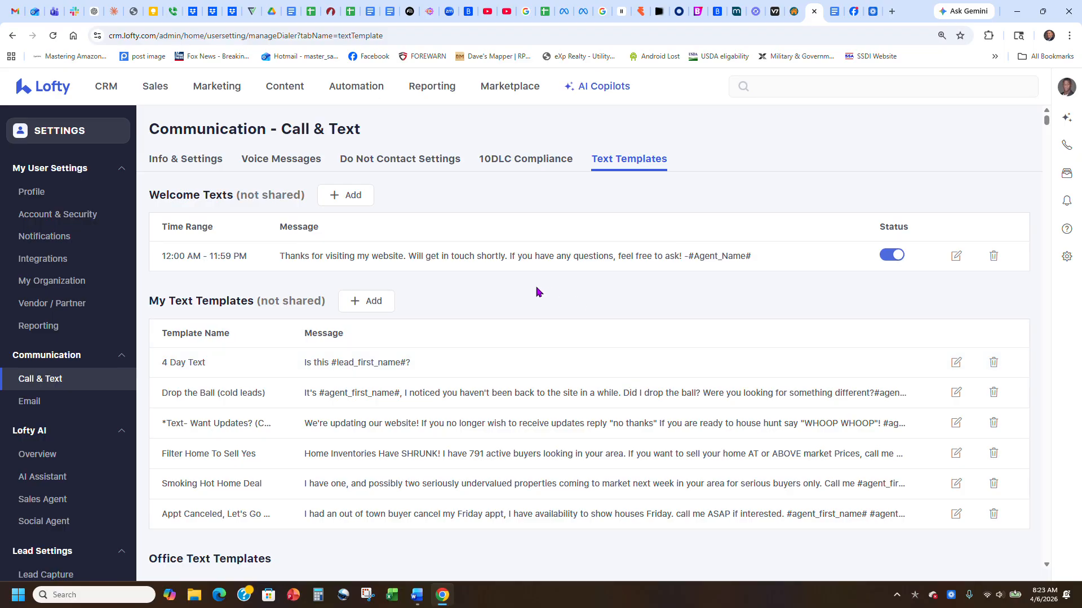
{"action": "scroll", "coordinate": [582, 320], "scroll_direction": "down", "scroll_amount": 1}
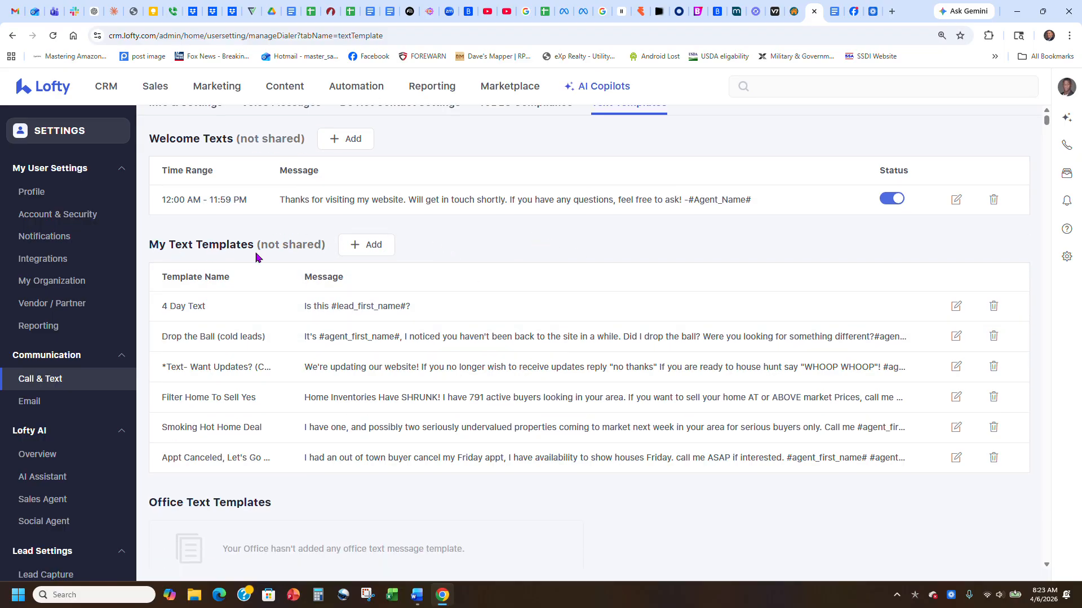
Switch back to ChatGPT and copy the Month 2 referral-ask text message from the revised campaign.
{"action": "left_click", "coordinate": [102, 8]}
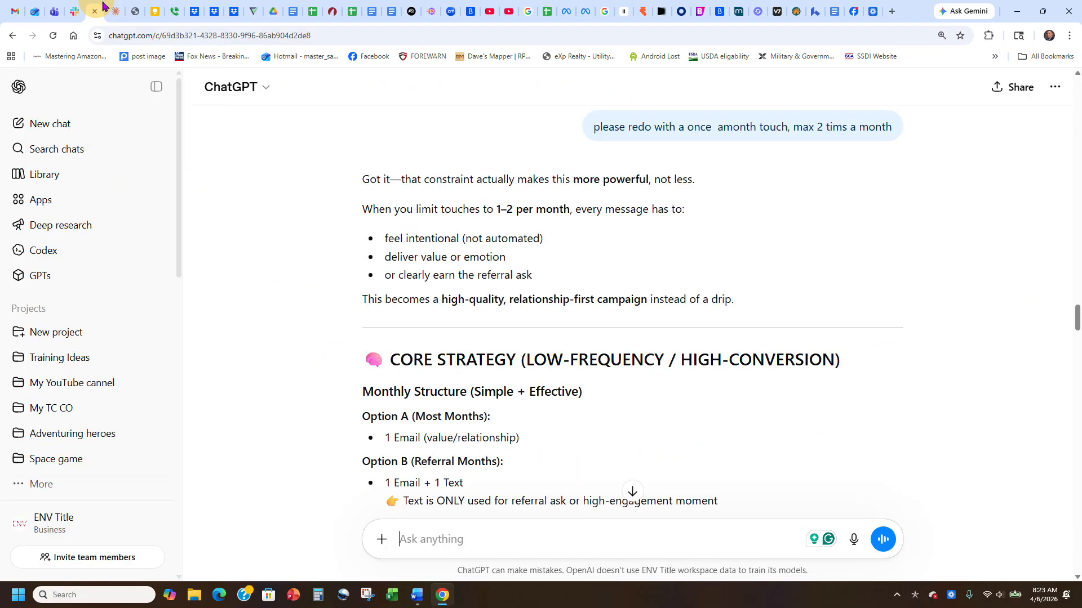
{"action": "scroll", "coordinate": [558, 255], "scroll_direction": "down", "scroll_amount": 10}
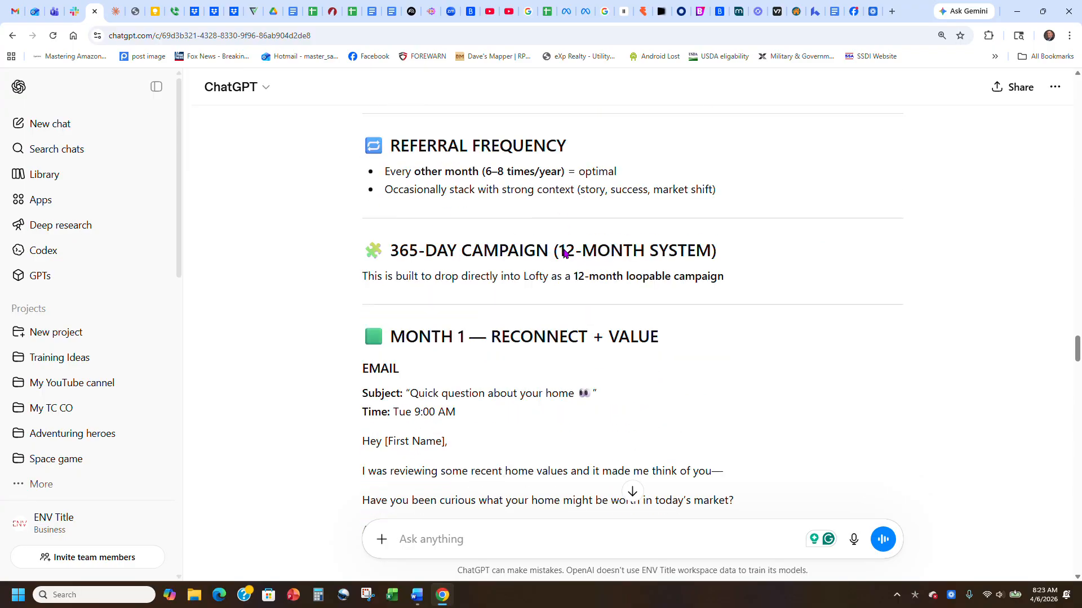
{"action": "scroll", "coordinate": [562, 251], "scroll_direction": "up", "scroll_amount": 3}
{"action": "scroll", "coordinate": [458, 280], "scroll_direction": "down", "scroll_amount": 4}
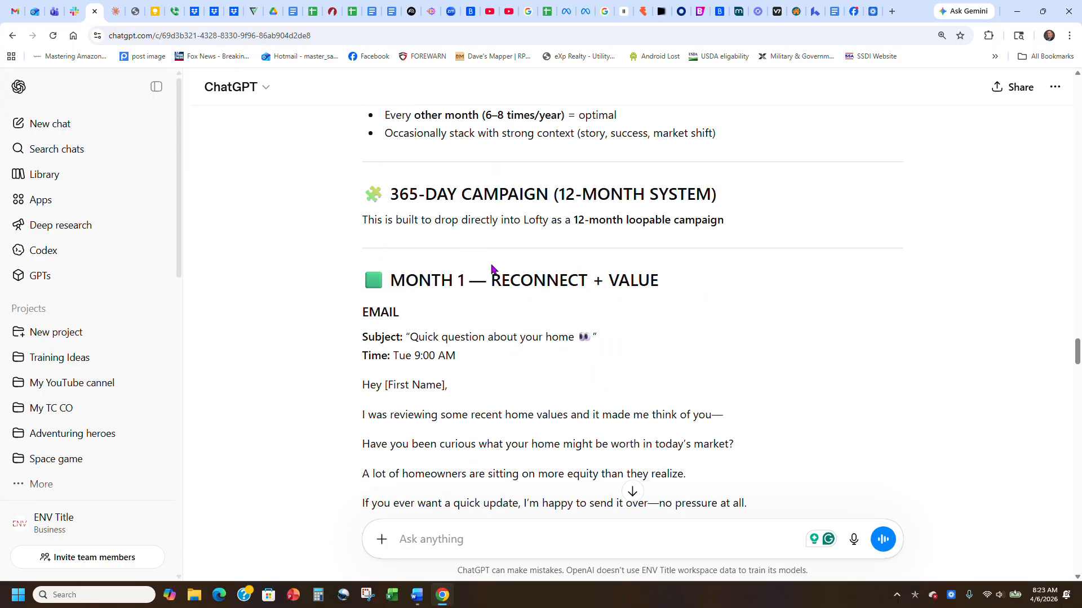
{"action": "scroll", "coordinate": [491, 268], "scroll_direction": "down", "scroll_amount": 8}
{"action": "scroll", "coordinate": [563, 236], "scroll_direction": "up", "scroll_amount": 5}
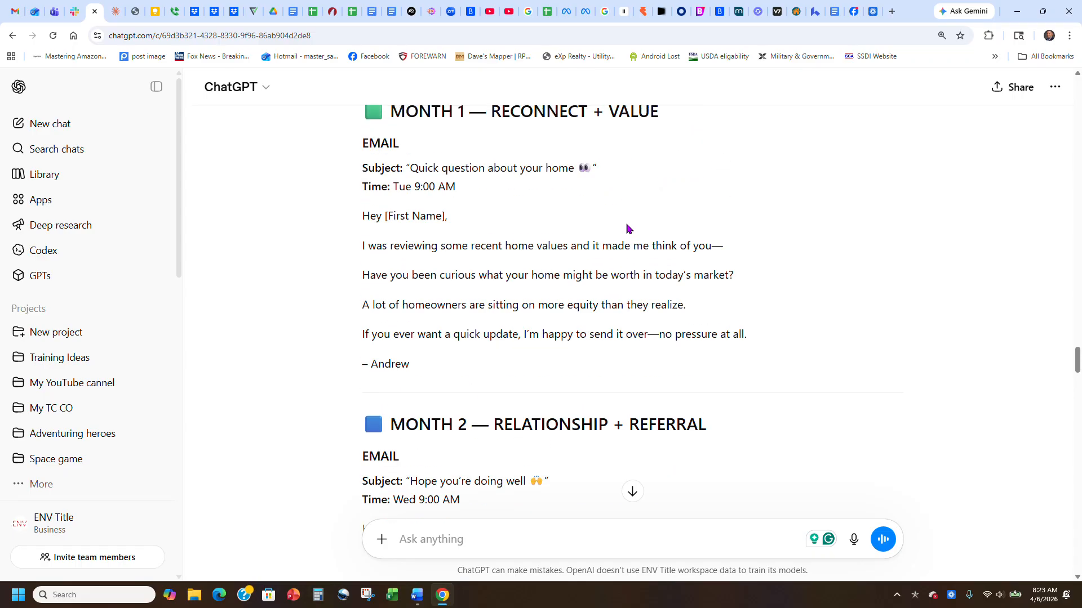
{"action": "scroll", "coordinate": [627, 228], "scroll_direction": "down", "scroll_amount": 7}
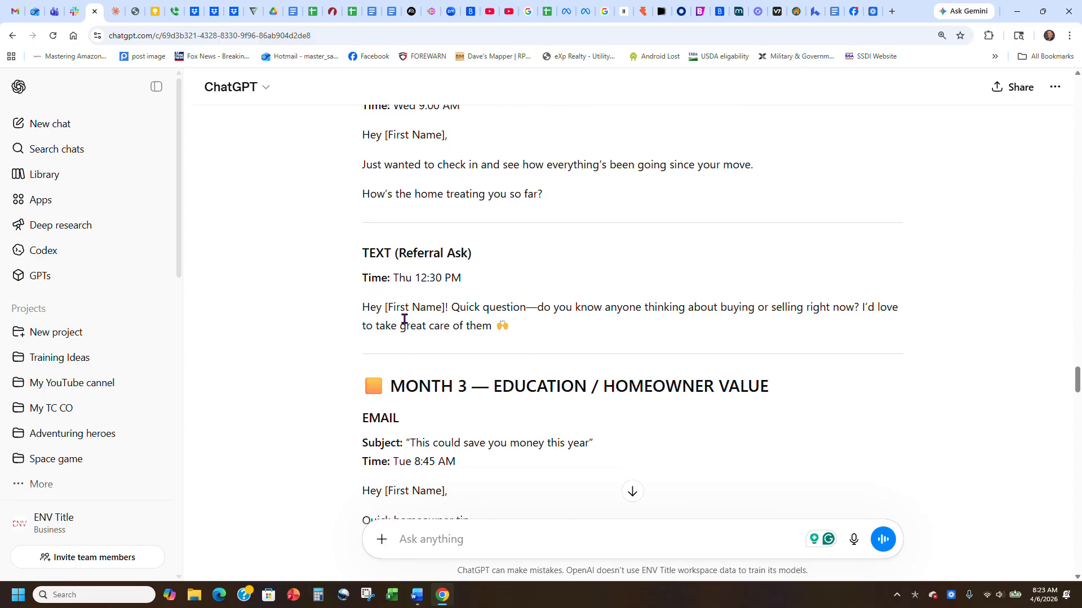
{"action": "left_click_drag", "start_coordinate": [364, 311], "coordinate": [563, 326]}
{"action": "key", "text": "ctrl+c"}
{"action": "left_click", "coordinate": [543, 334]}
In Lofty, start a new template under My Text Templates and paste the copied referral message as its text body.
{"action": "left_click", "coordinate": [815, 11]}
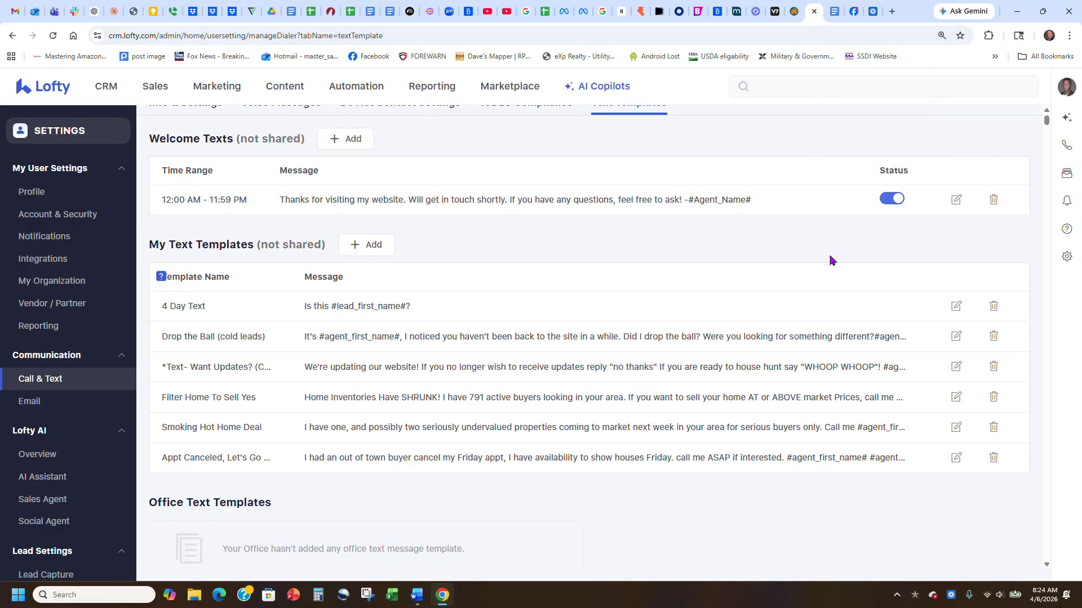
{"action": "left_click", "coordinate": [352, 245]}
{"action": "left_click", "coordinate": [511, 335]}
{"action": "key", "text": "ctrl+v"}
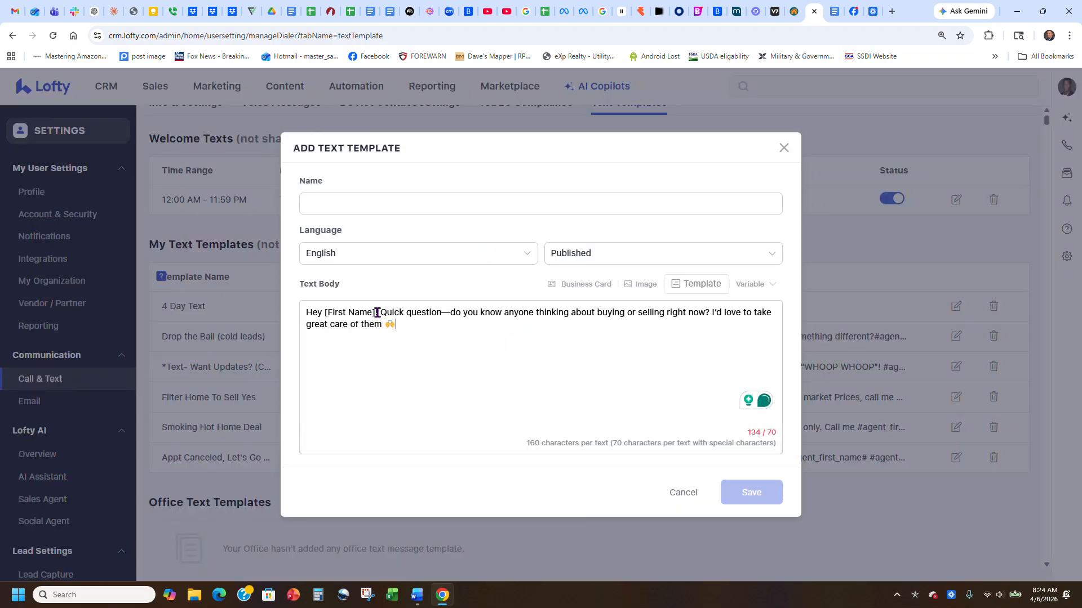
Replace the [First Name] placeholder in the text body with the Lead_Name lead variable.
{"action": "left_click_drag", "start_coordinate": [375, 312], "coordinate": [325, 312]}
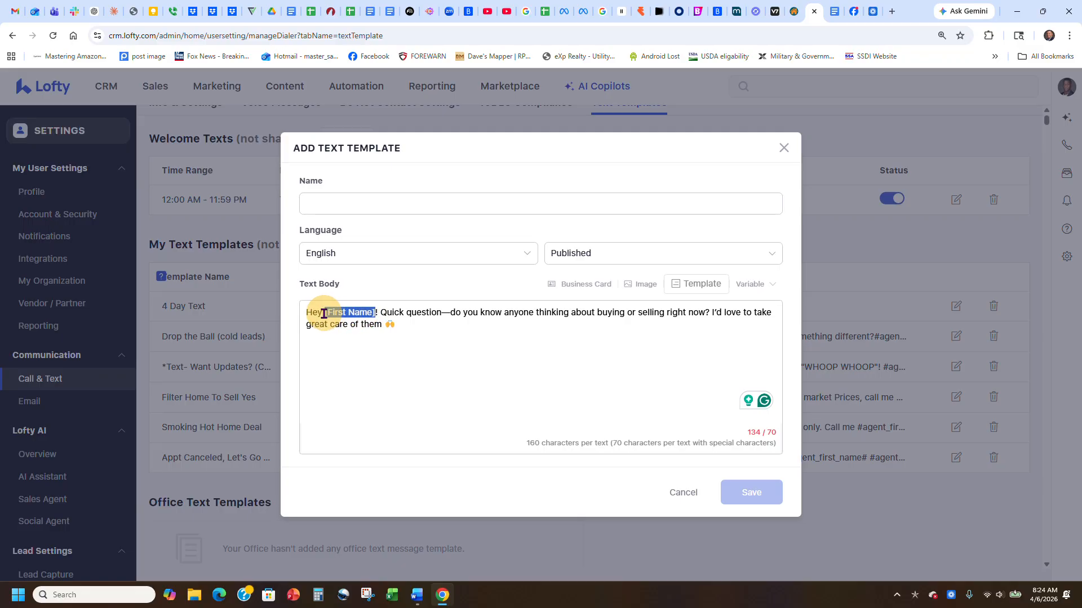
{"action": "left_click", "coordinate": [746, 284]}
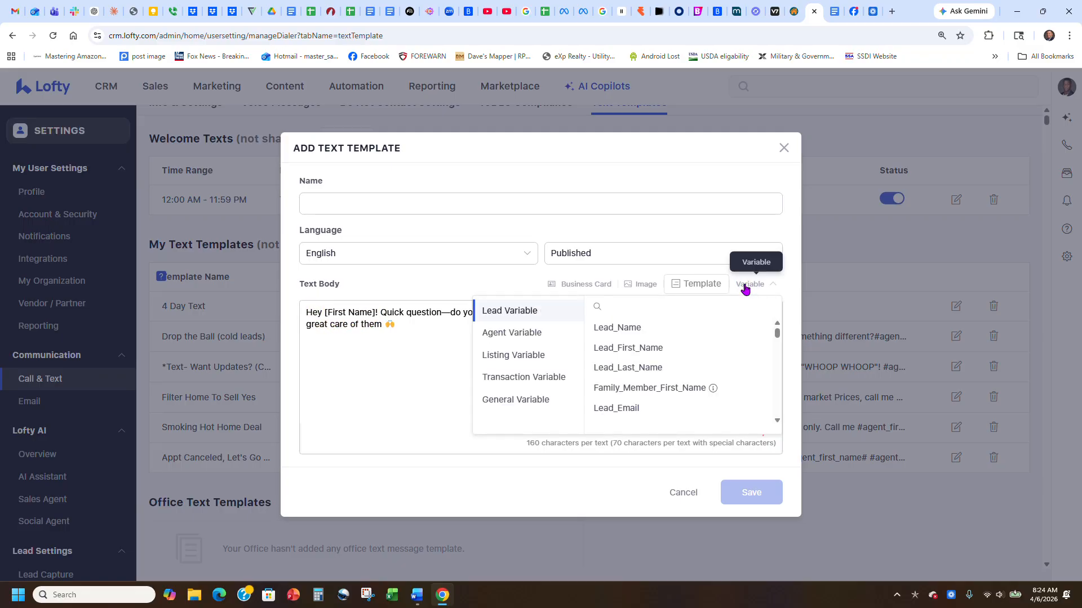
{"action": "left_click", "coordinate": [618, 328]}
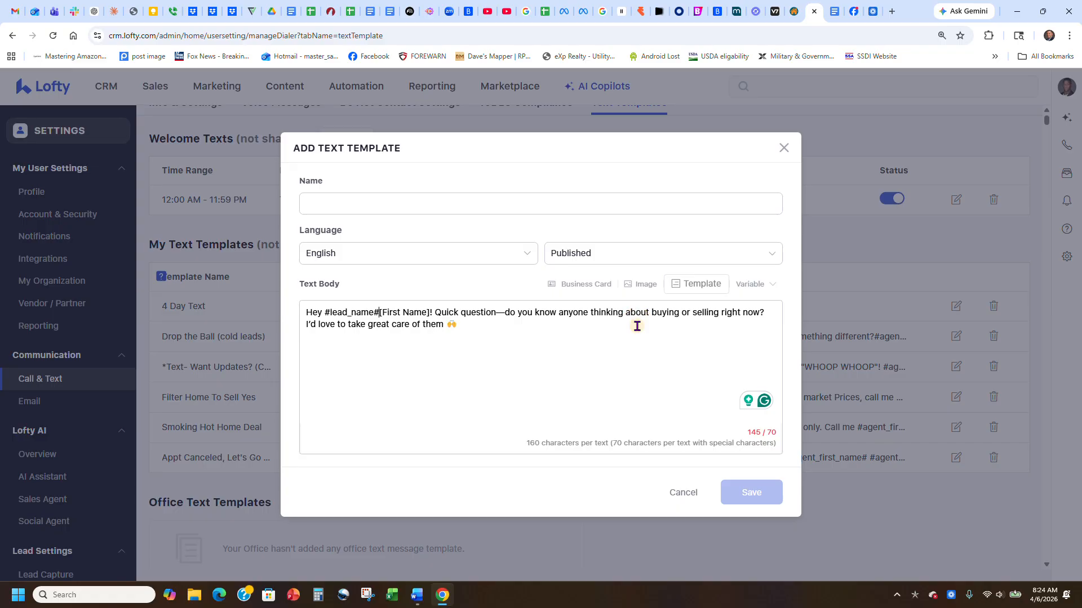
{"action": "key", "text": "Delete"}
{"action": "key", "text": "Delete"}
{"action": "key", "text": "Delete"}
{"action": "key", "text": "Delete"}
{"action": "key", "text": "Delete"}
{"action": "key", "text": "Delete"}
{"action": "key", "text": "Delete"}
{"action": "key", "text": "Delete"}
{"action": "key", "text": "Delete"}
{"action": "key", "text": "Delete"}
{"action": "key", "text": "Delete"}
{"action": "key", "text": "Delete"}
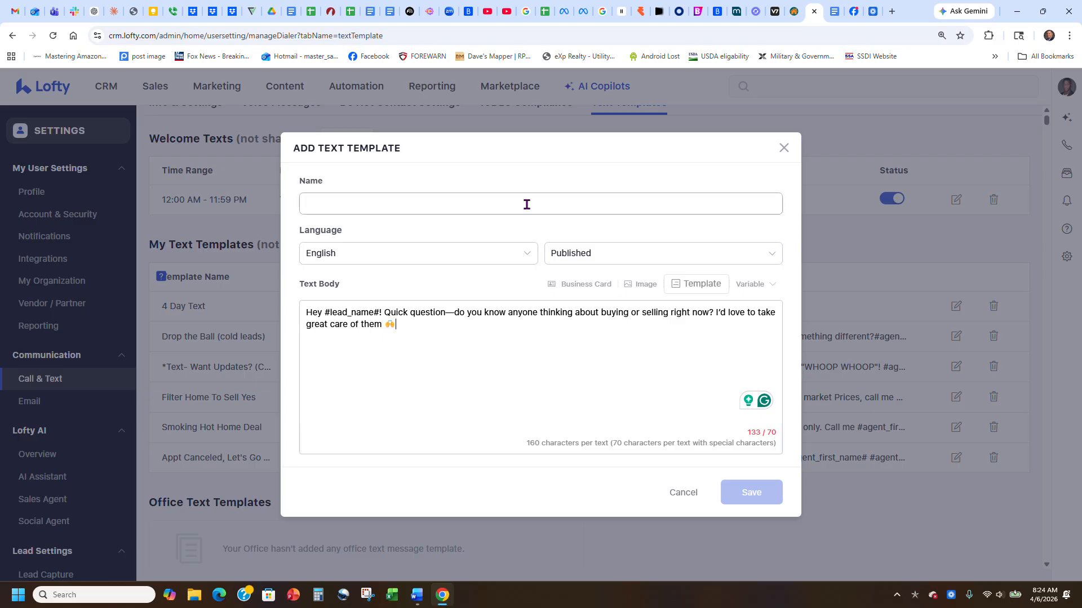
Switch to ChatGPT and copy the Month 2 email subject "Hope you're doing well" with its emoji.
{"action": "left_click", "coordinate": [94, 11]}
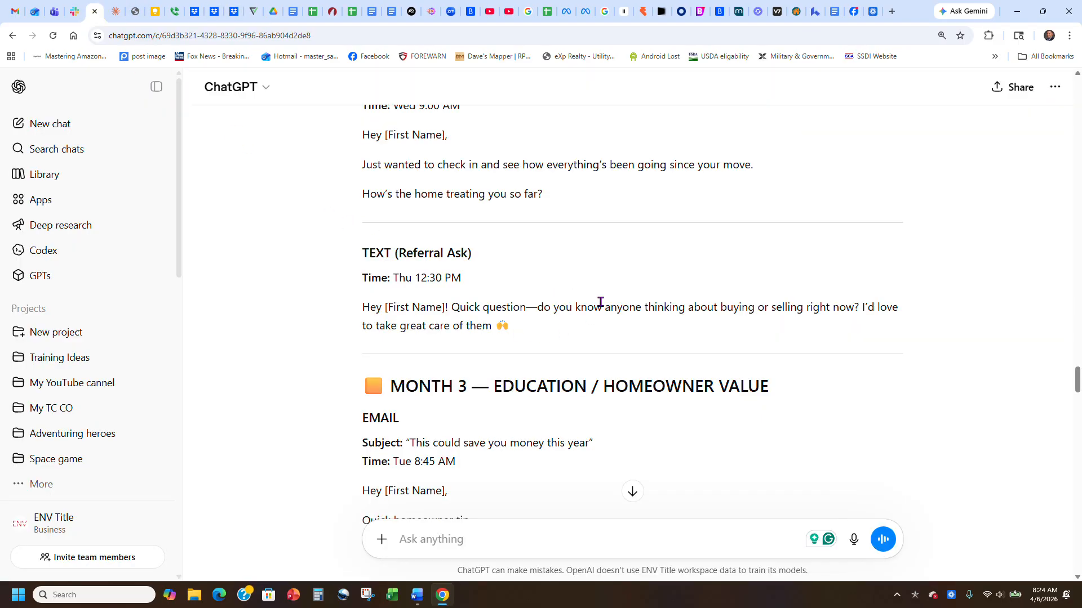
{"action": "scroll", "coordinate": [586, 293], "scroll_direction": "up", "scroll_amount": 3}
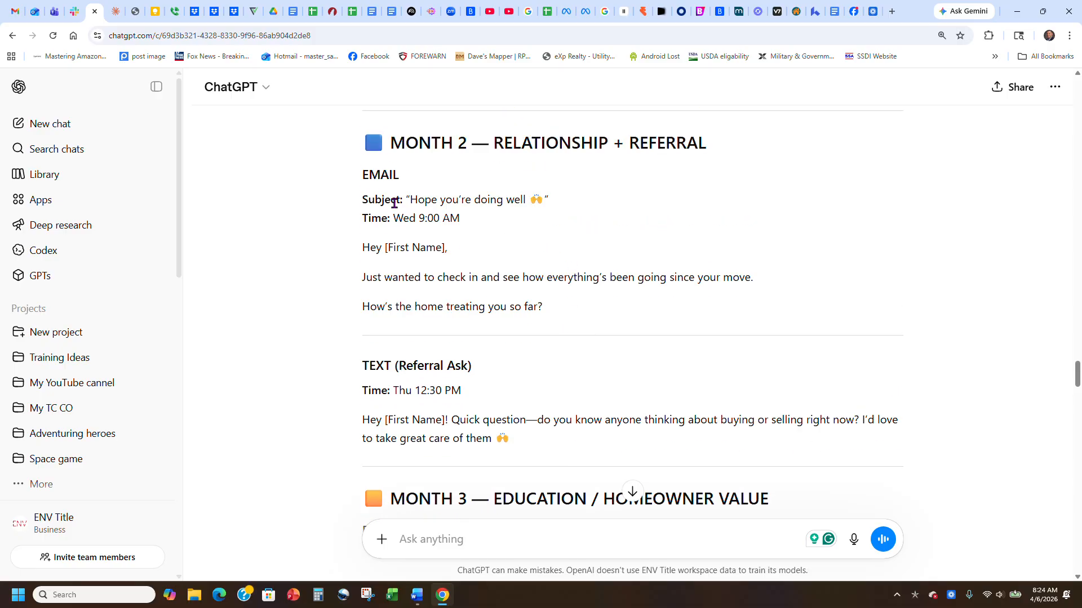
{"action": "left_click_drag", "start_coordinate": [410, 198], "coordinate": [542, 201]}
{"action": "key", "text": "ctrl+c"}
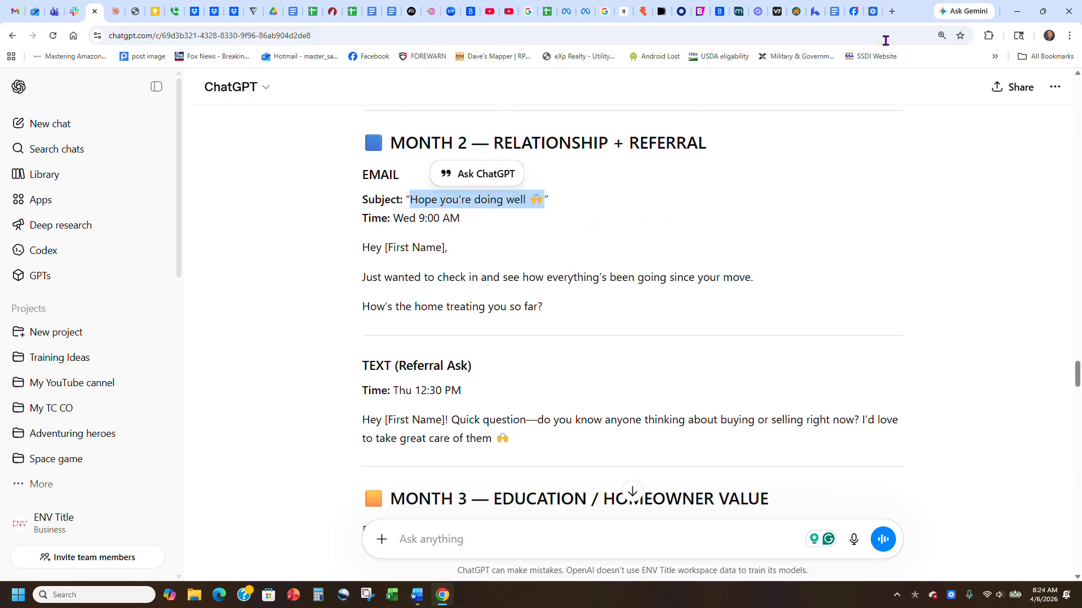
In Lofty, name the new text template with the copied subject "Hope you're doing well" and save it.
{"action": "left_click", "coordinate": [816, 11]}
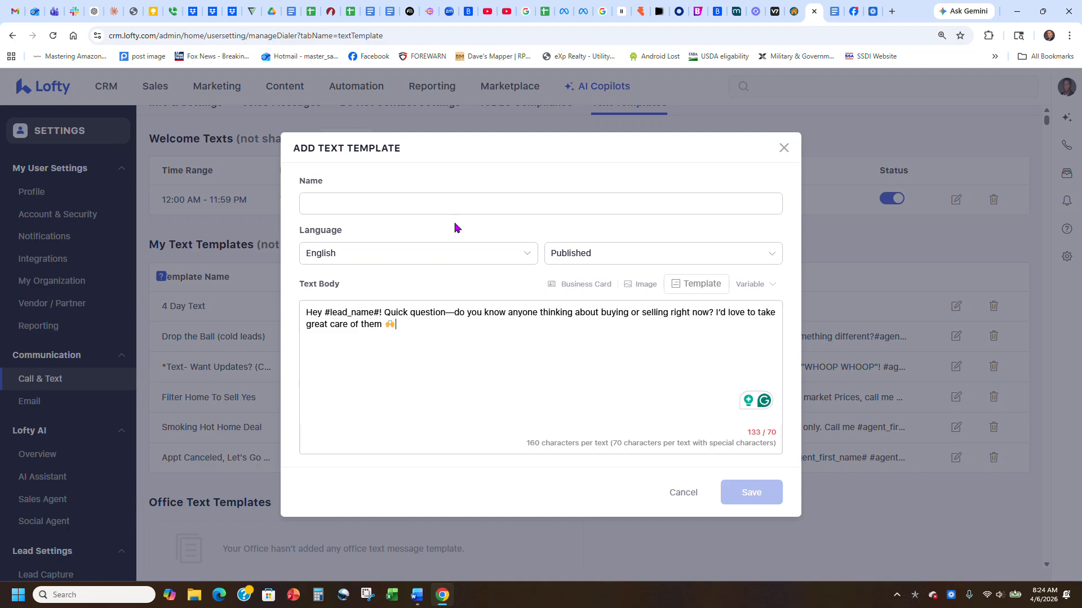
{"action": "left_click", "coordinate": [445, 203]}
{"action": "key", "text": "ctrl+v"}
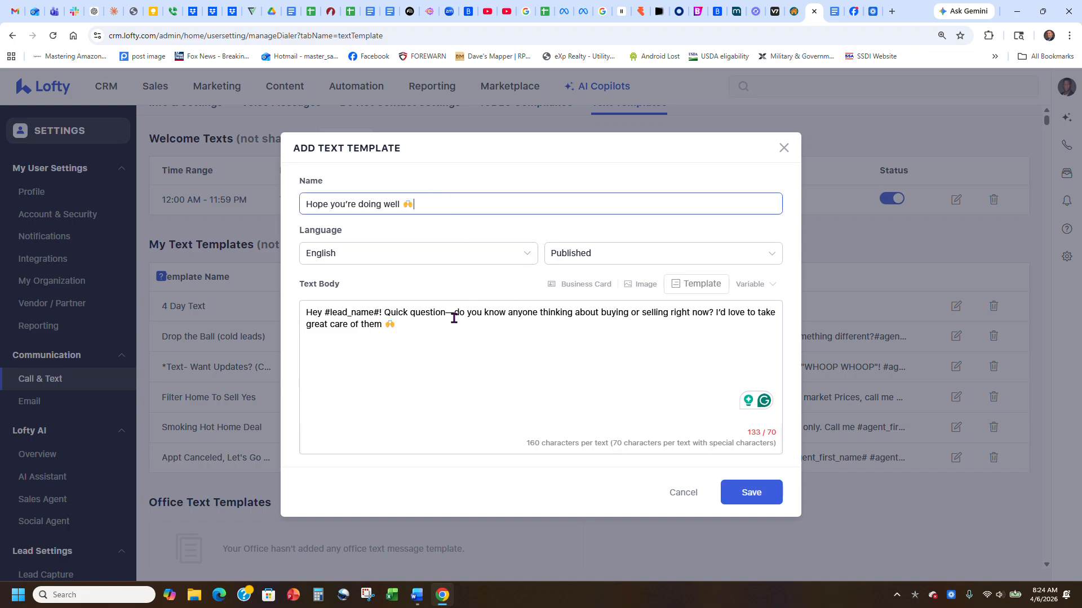
{"action": "left_click", "coordinate": [757, 493]}
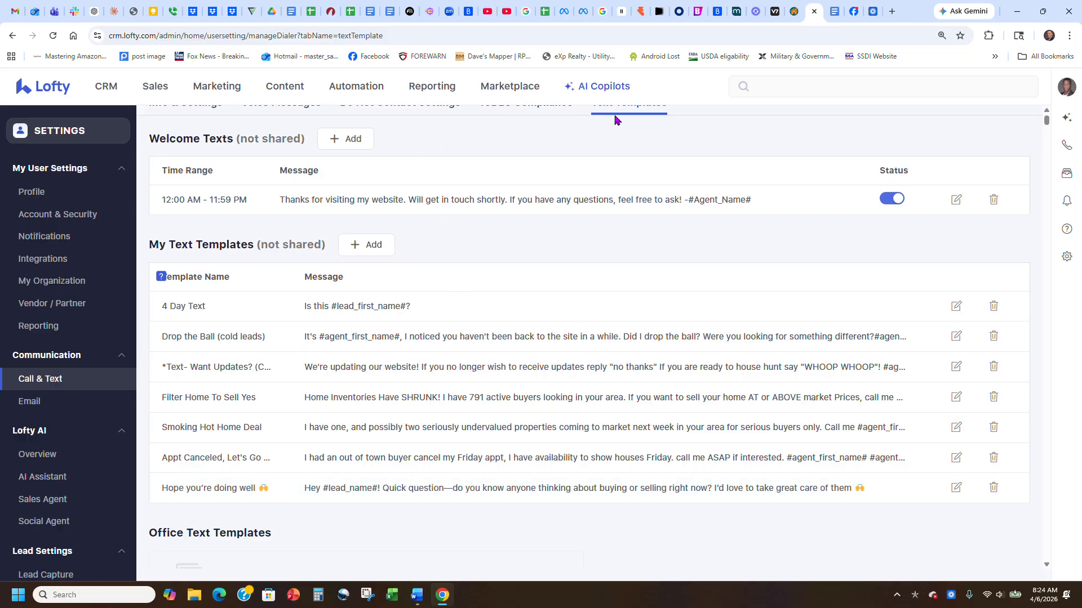
Add a folder named "Past client referrals" to the email templates in the Communication settings.
{"action": "left_click", "coordinate": [31, 405]}
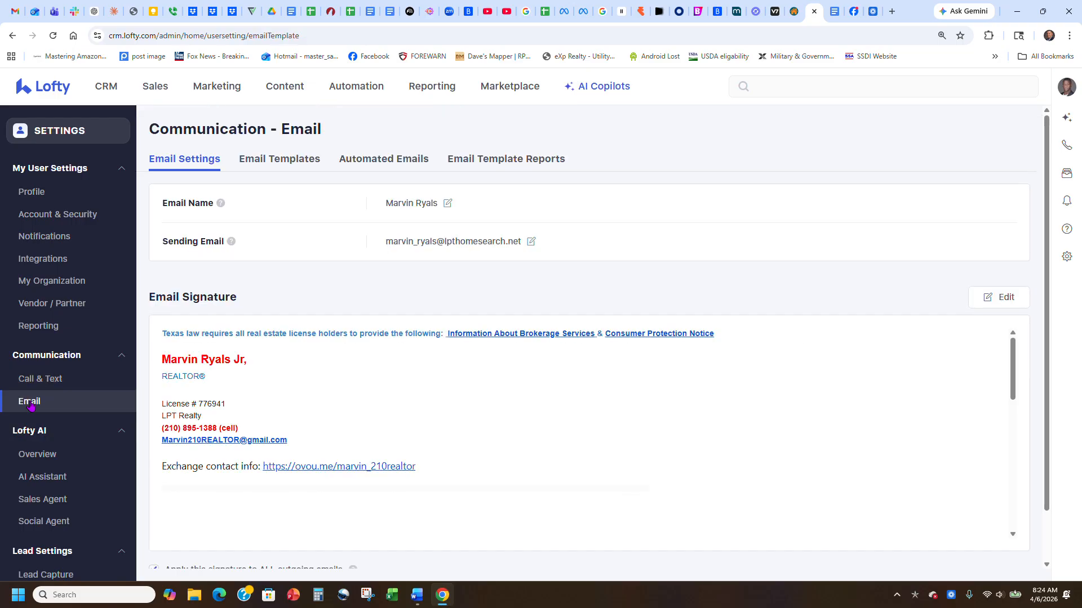
{"action": "left_click", "coordinate": [275, 163]}
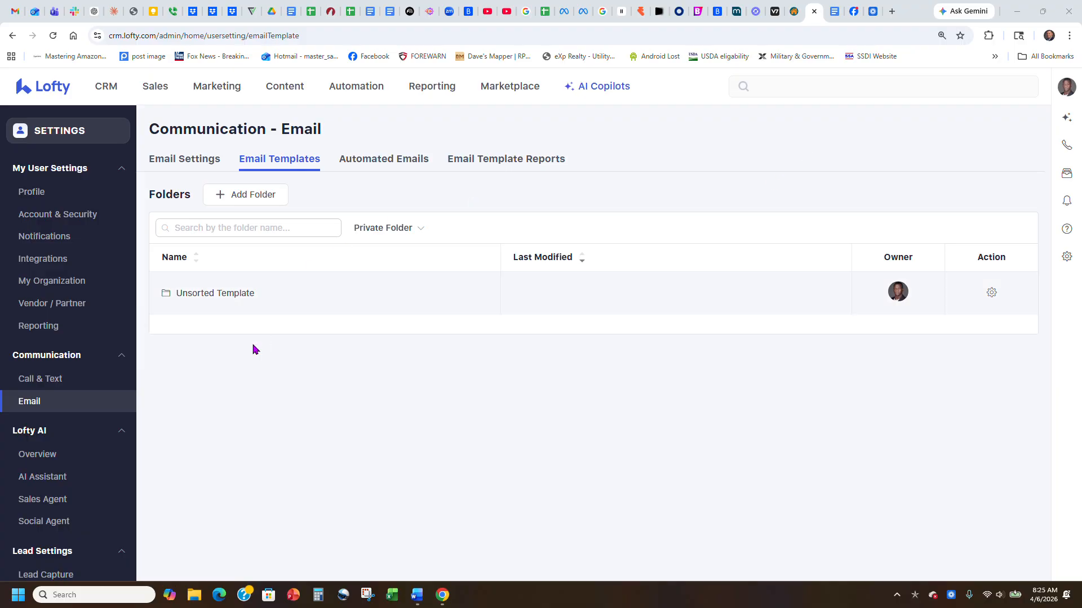
{"action": "left_click", "coordinate": [239, 197]}
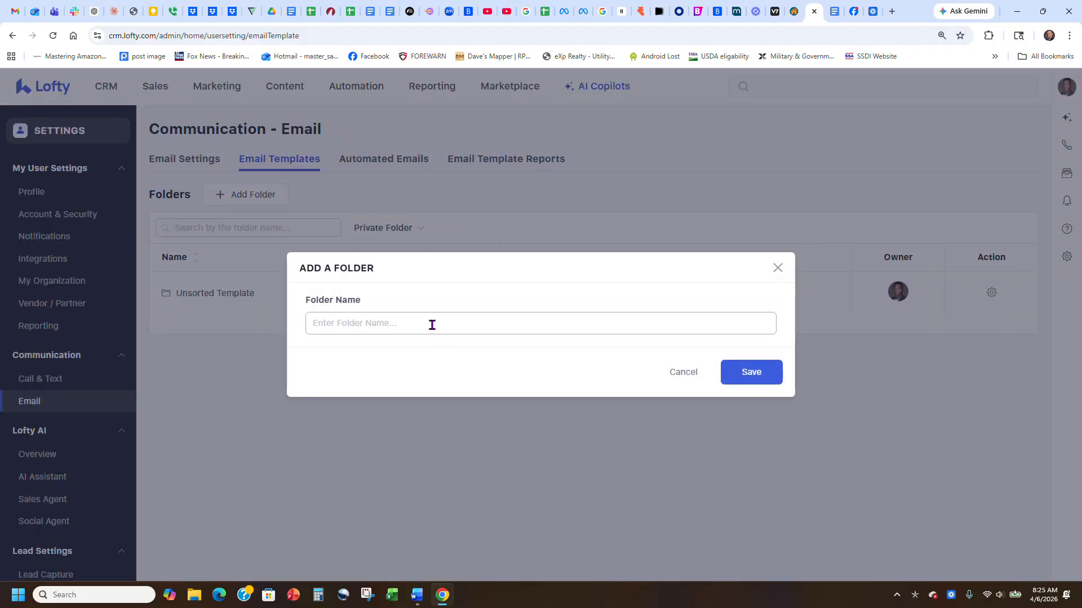
{"action": "left_click", "coordinate": [431, 324]}
{"action": "type", "text": "PA"}
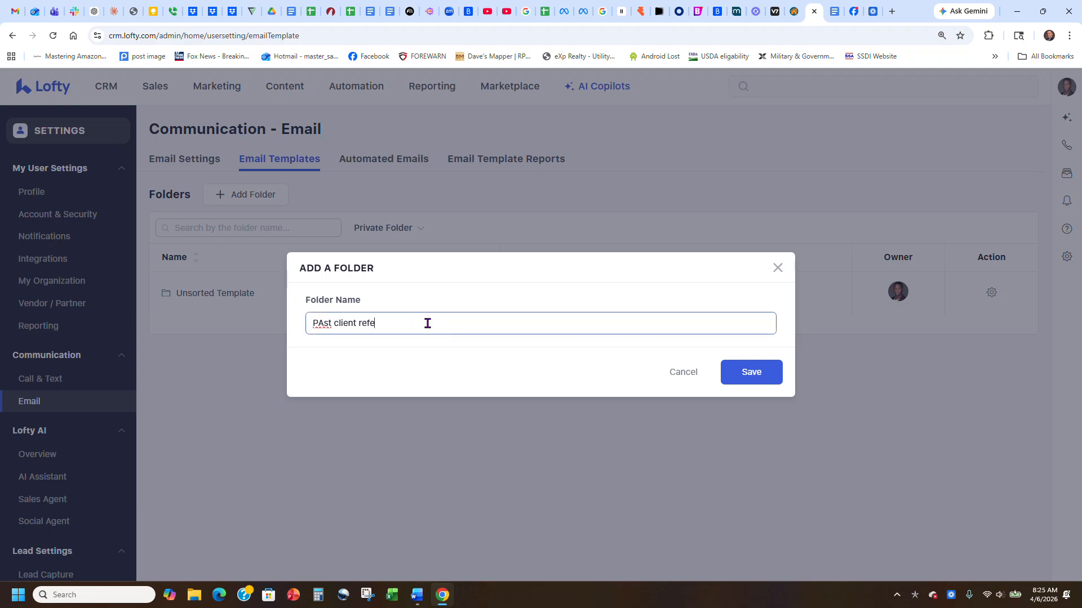
{"action": "left_click", "coordinate": [319, 326]}
{"action": "key", "text": "Delete"}
{"action": "type", "text": "a"}
{"action": "right_click", "coordinate": [374, 323]}
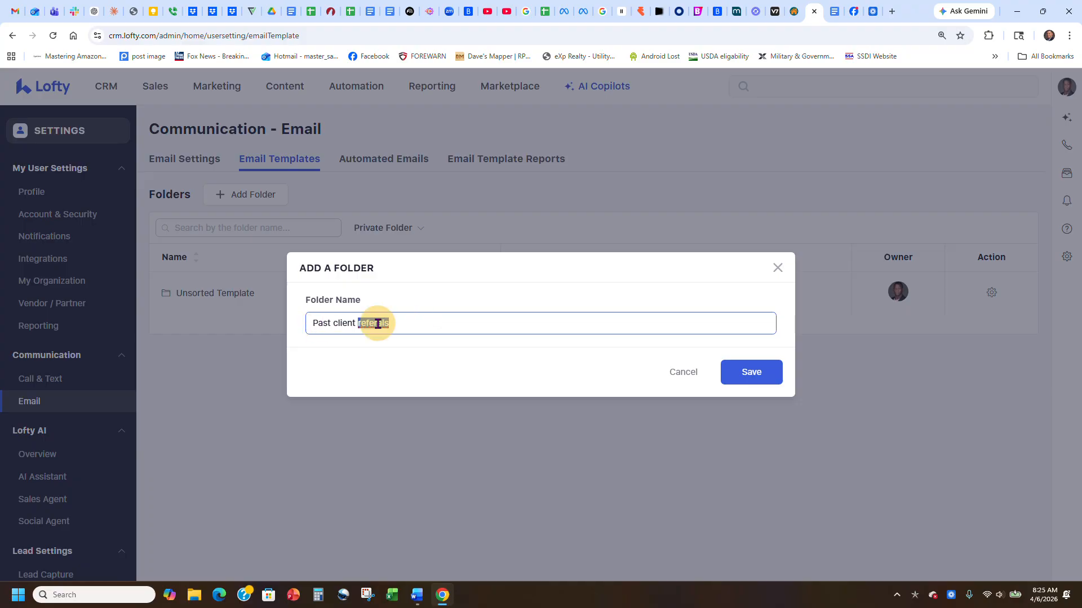
{"action": "left_click", "coordinate": [441, 57]}
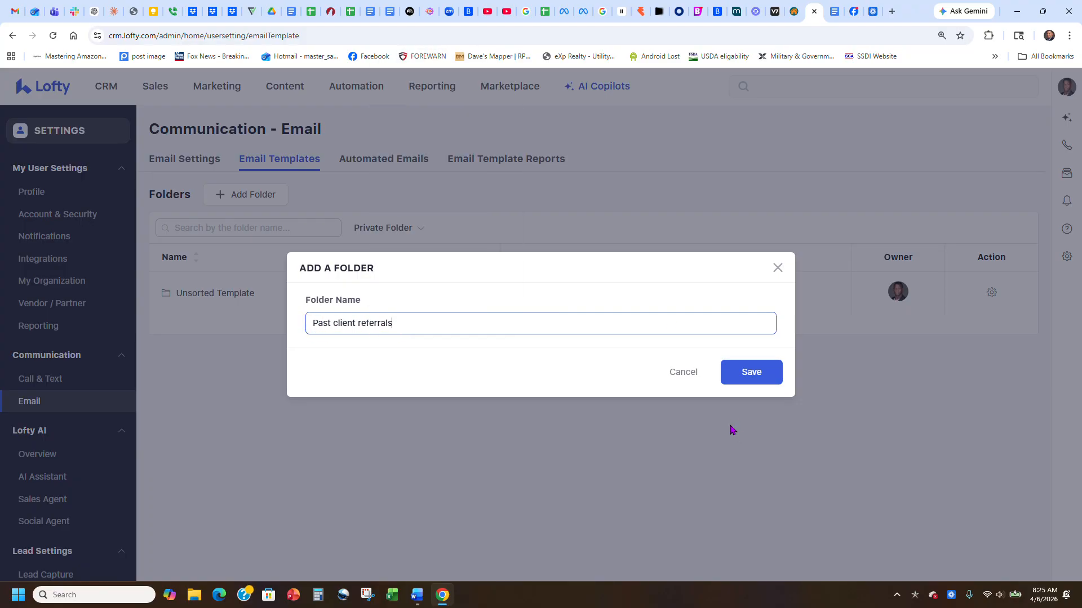
{"action": "left_click", "coordinate": [745, 377]}
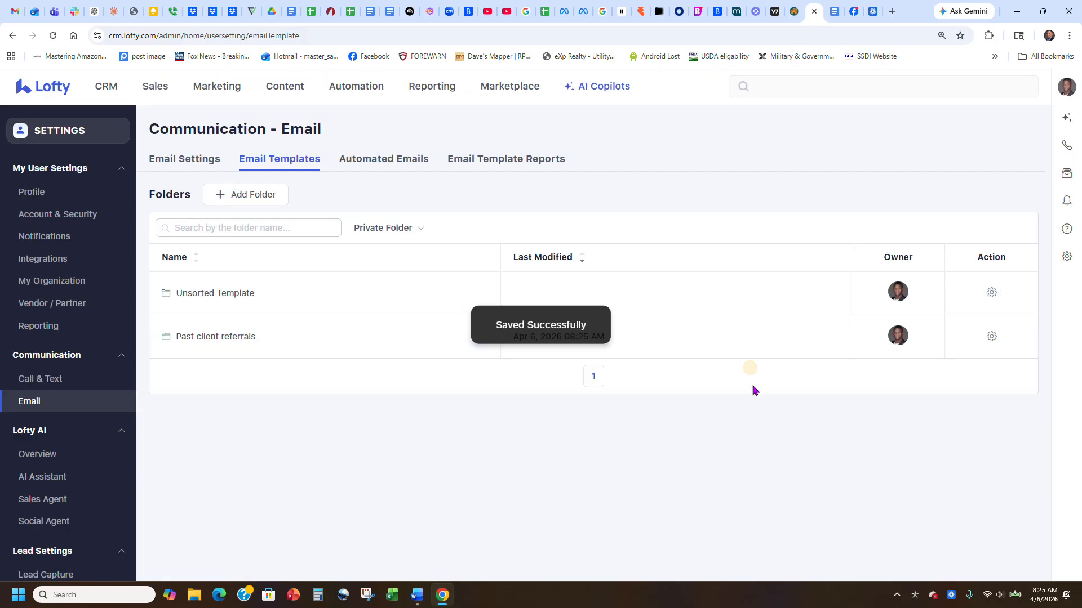
Start a new Classic Email Editor template inside the "Past client referrals" folder.
{"action": "left_click", "coordinate": [232, 337]}
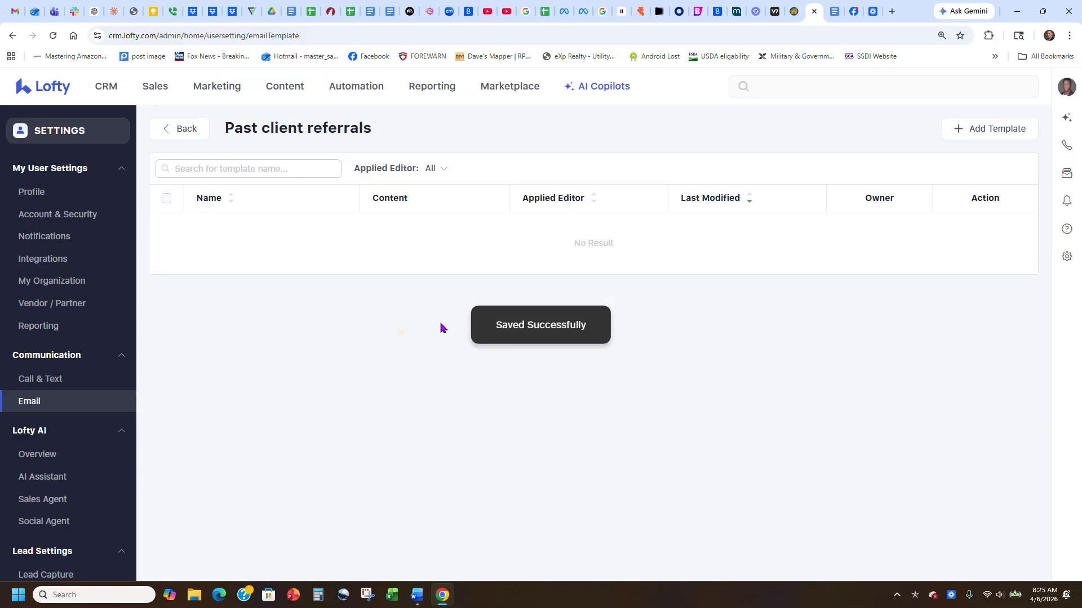
{"action": "left_click", "coordinate": [959, 132]}
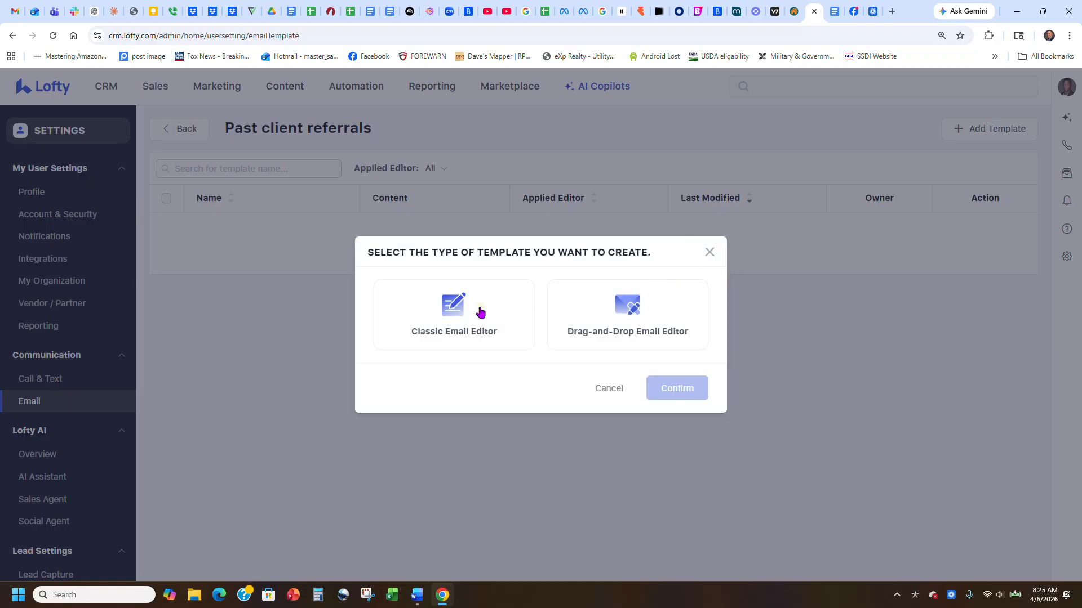
{"action": "left_click", "coordinate": [480, 314]}
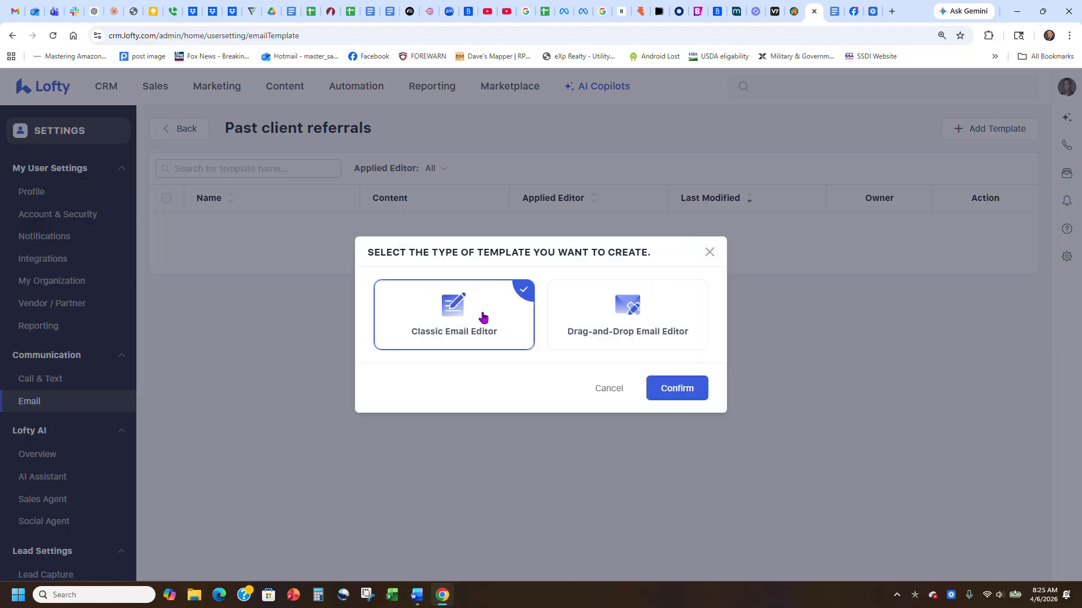
{"action": "left_click", "coordinate": [671, 402]}
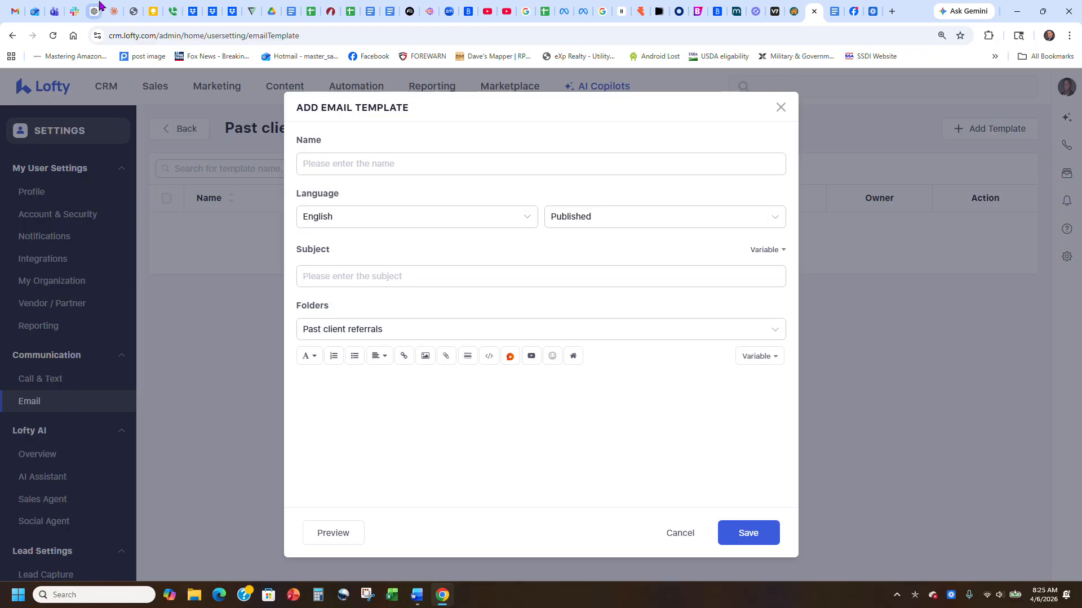
Switch to ChatGPT and copy the Month 1 email body from the greeting through "no pressure at all", without the signature.
{"action": "left_click", "coordinate": [95, 11]}
{"action": "scroll", "coordinate": [704, 333], "scroll_direction": "up", "scroll_amount": 10}
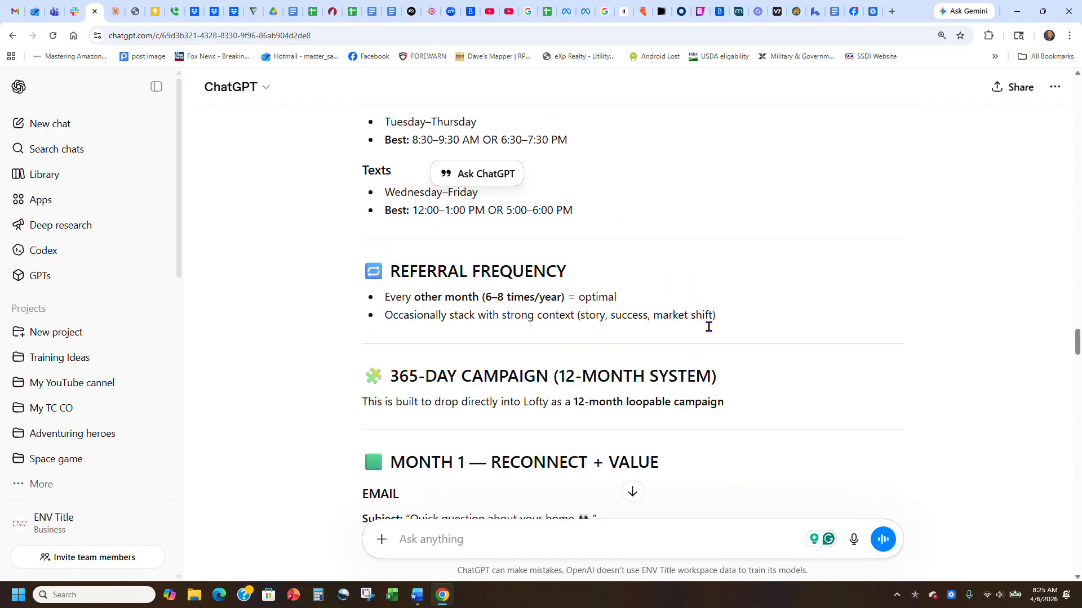
{"action": "scroll", "coordinate": [708, 328], "scroll_direction": "up", "scroll_amount": 2}
{"action": "scroll", "coordinate": [708, 332], "scroll_direction": "down", "scroll_amount": 6}
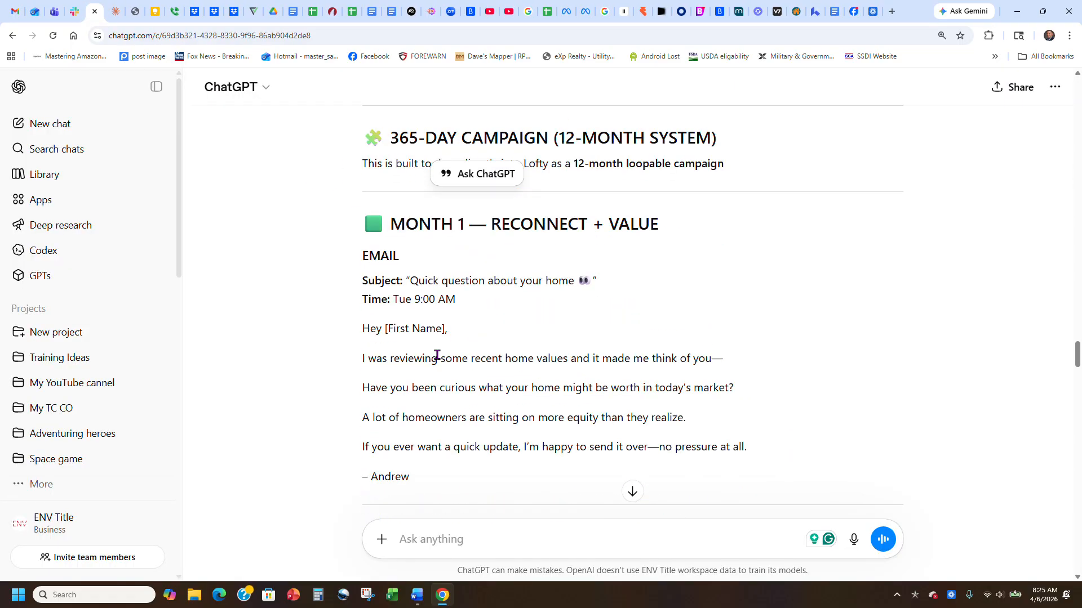
{"action": "scroll", "coordinate": [713, 269], "scroll_direction": "down", "scroll_amount": 2}
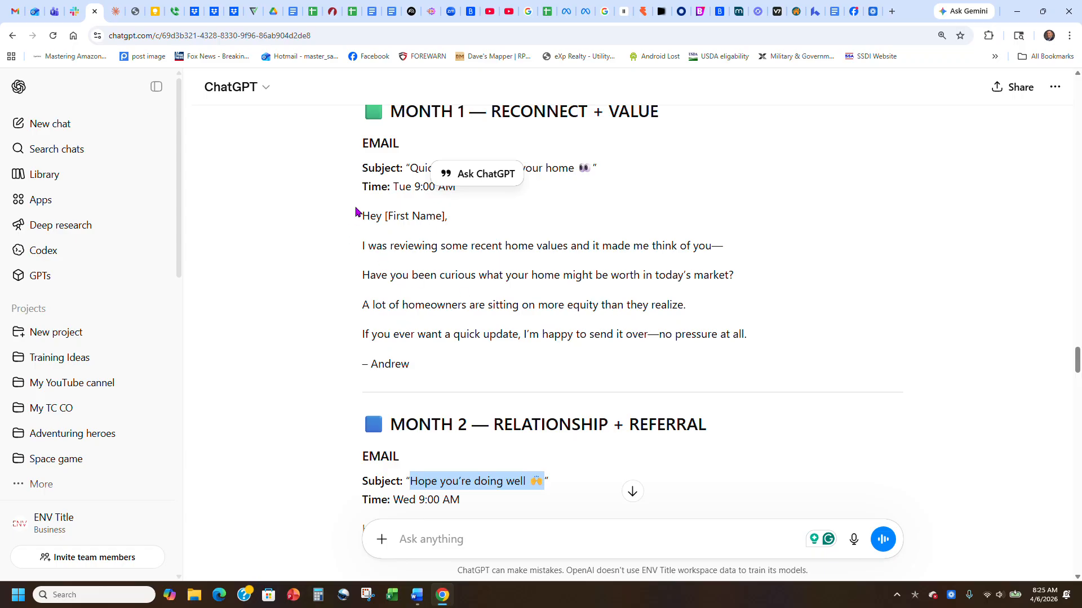
{"action": "left_click_drag", "start_coordinate": [355, 211], "coordinate": [779, 336]}
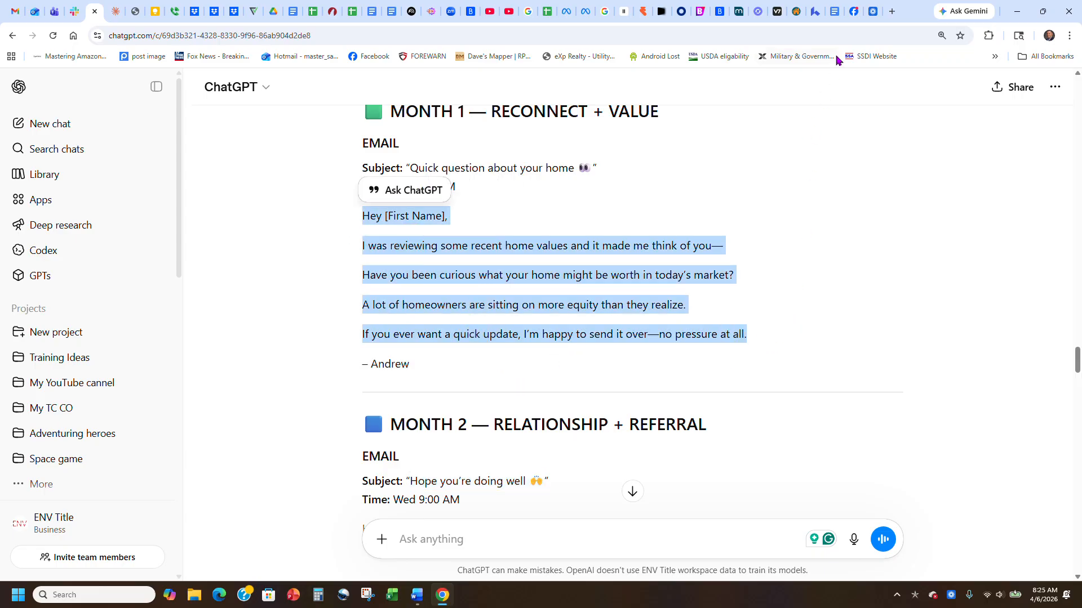
Back in Lofty, try to place the cursor in the new email template's body for the Month 1 text.
{"action": "left_click", "coordinate": [814, 11]}
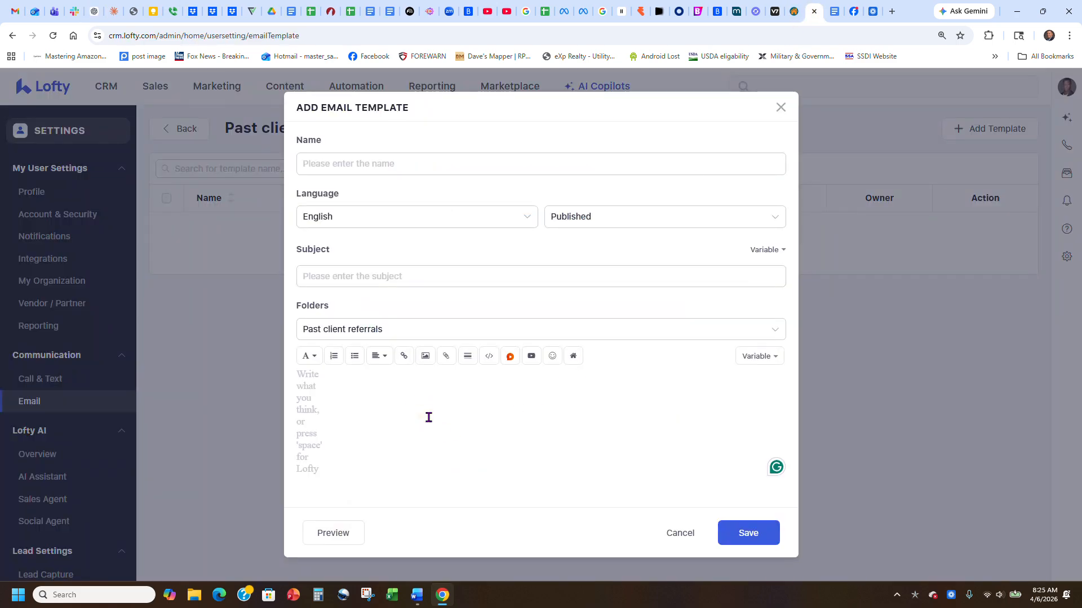
{"action": "left_click", "coordinate": [356, 379]}
{"action": "left_click", "coordinate": [310, 393]}
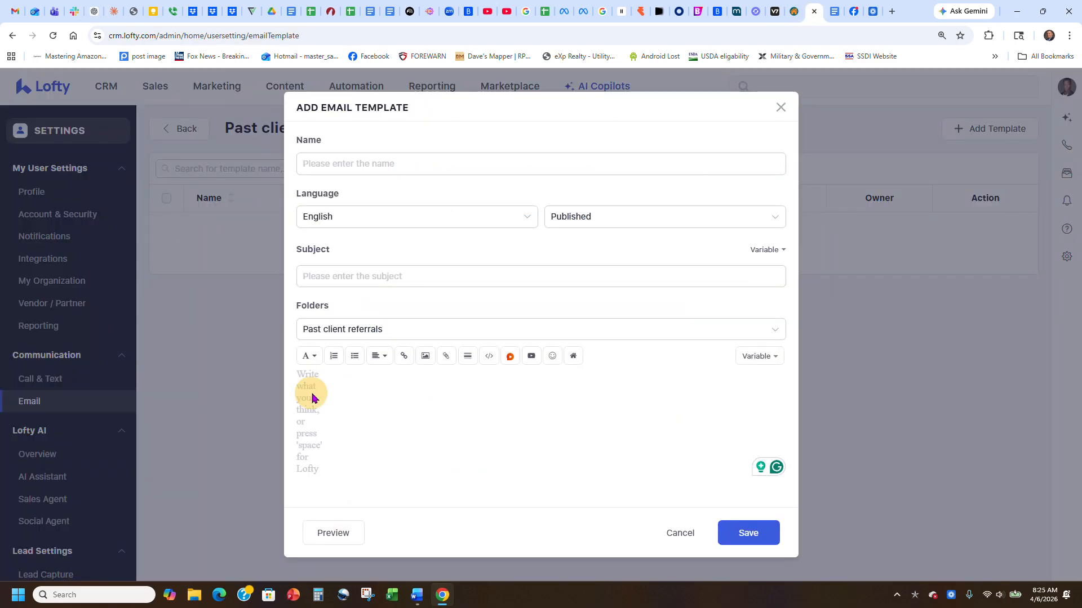
{"action": "left_click", "coordinate": [527, 415]}
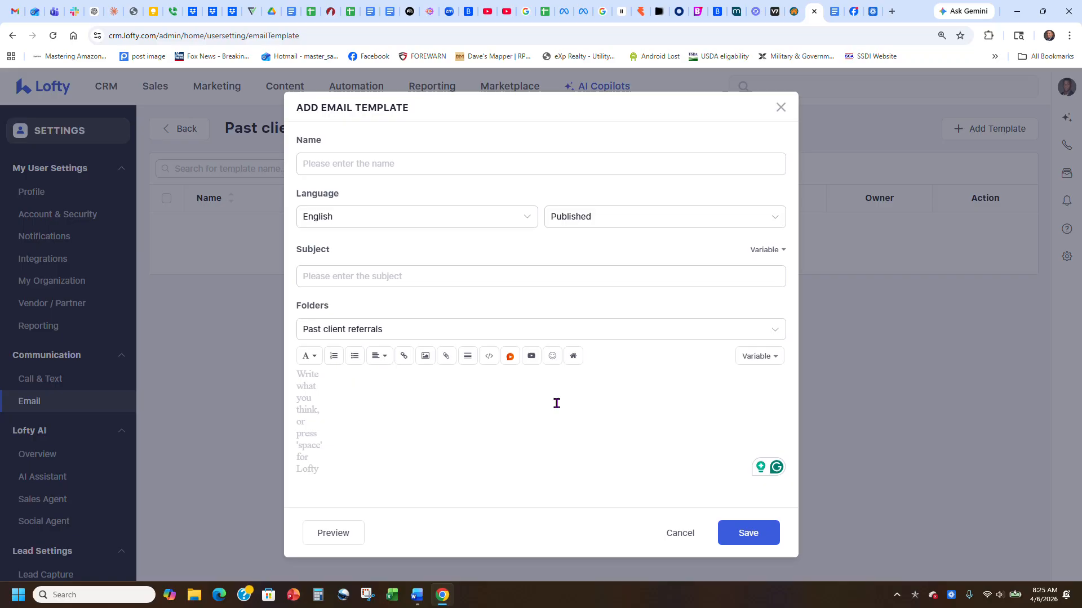
{"action": "left_click", "coordinate": [473, 277]}
{"action": "left_click", "coordinate": [462, 390]}
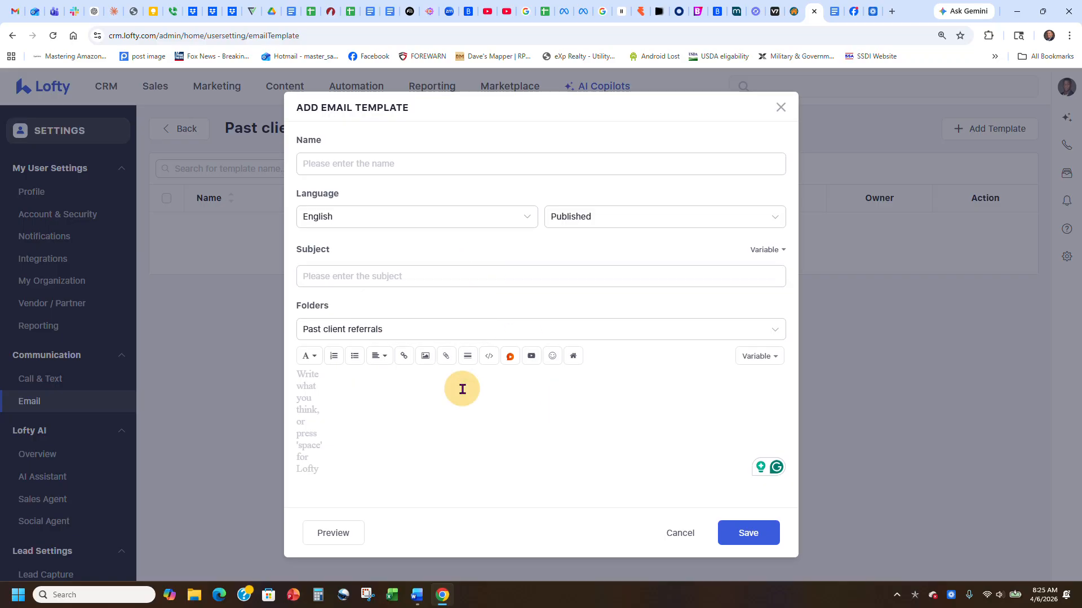
{"action": "left_click", "coordinate": [376, 409]}
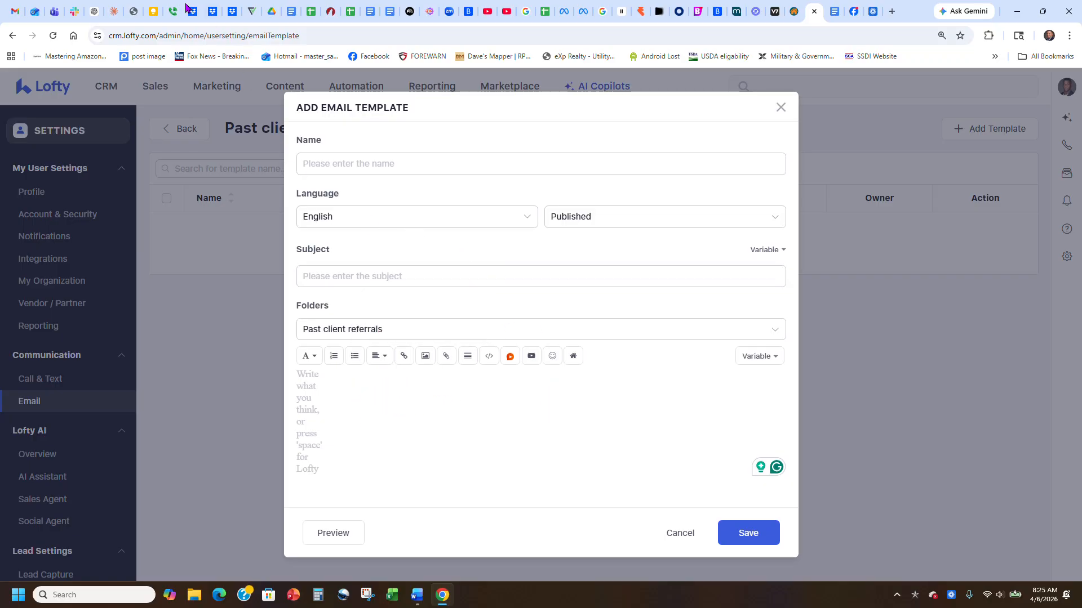
Switch to ChatGPT and copy the Month 1 email subject "Quick question about your home" with its emoji.
{"action": "left_click", "coordinate": [94, 12]}
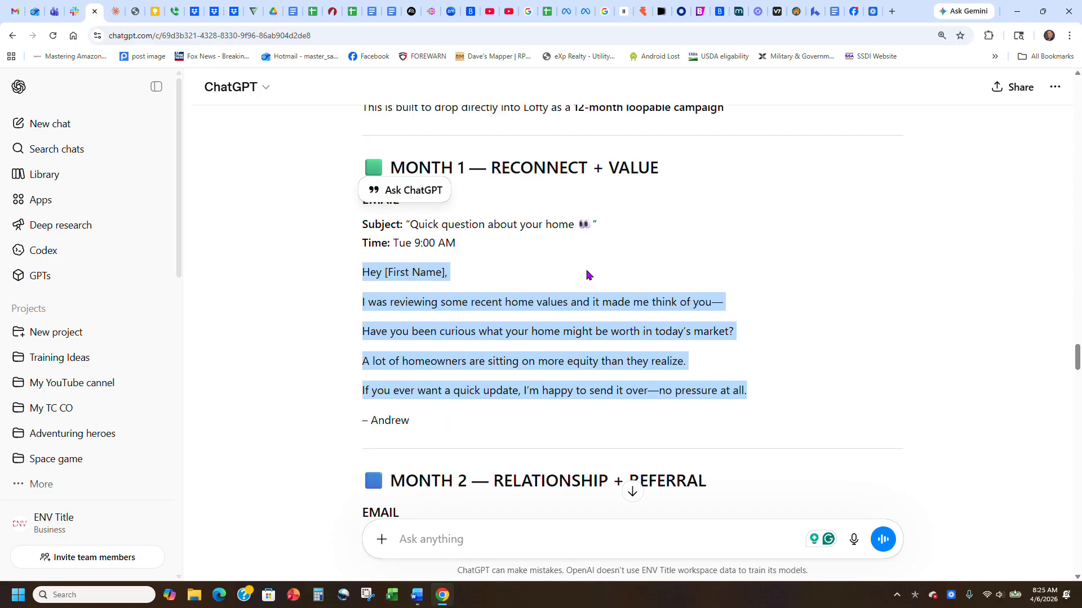
{"action": "left_click_drag", "start_coordinate": [588, 223], "coordinate": [410, 224]}
{"action": "key", "text": "ctrl+c"}
In Lofty, paste the copied Month 1 subject as both the subject and the name of the email template.
{"action": "left_click", "coordinate": [815, 12]}
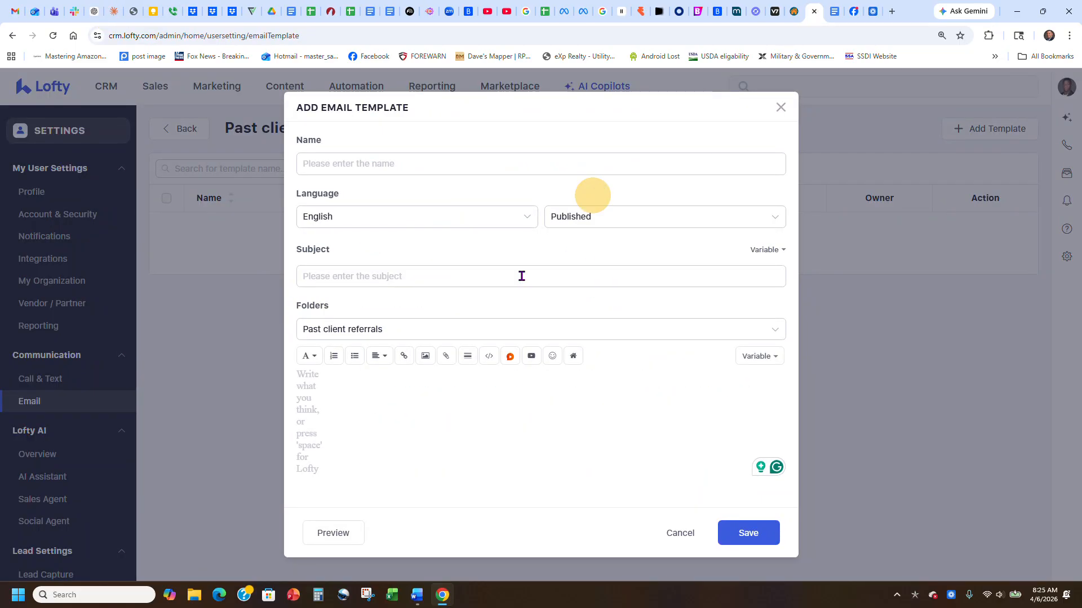
{"action": "left_click", "coordinate": [389, 274]}
{"action": "key", "text": "ctrl+v"}
{"action": "left_click", "coordinate": [535, 300]}
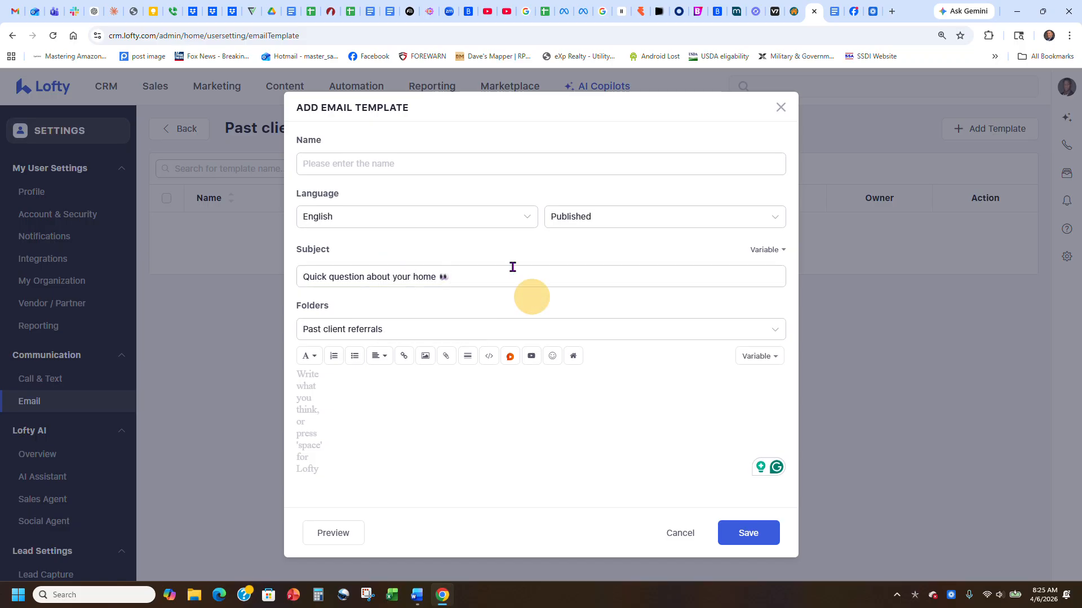
{"action": "left_click", "coordinate": [451, 164]}
{"action": "key", "text": "ctrl+v"}
{"action": "left_click", "coordinate": [445, 185]}
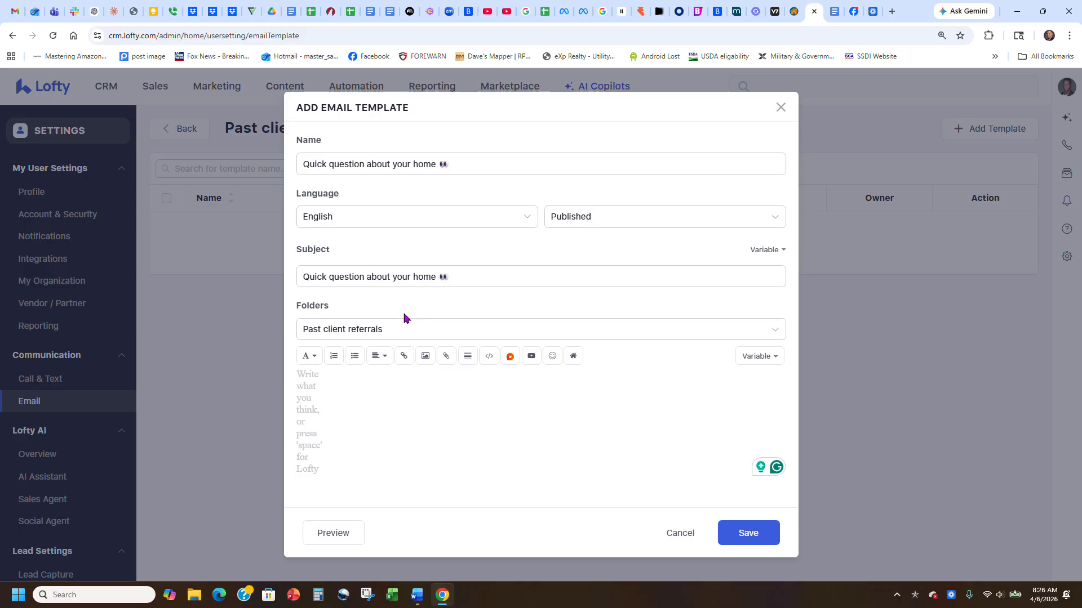
Enter "Quick question about your home" with its emoji as the email template's name and subject, and activate the empty email body.
{"action": "left_click", "coordinate": [327, 392]}
{"action": "left_click", "coordinate": [496, 162]}
{"action": "key", "text": "ctrl+v"}
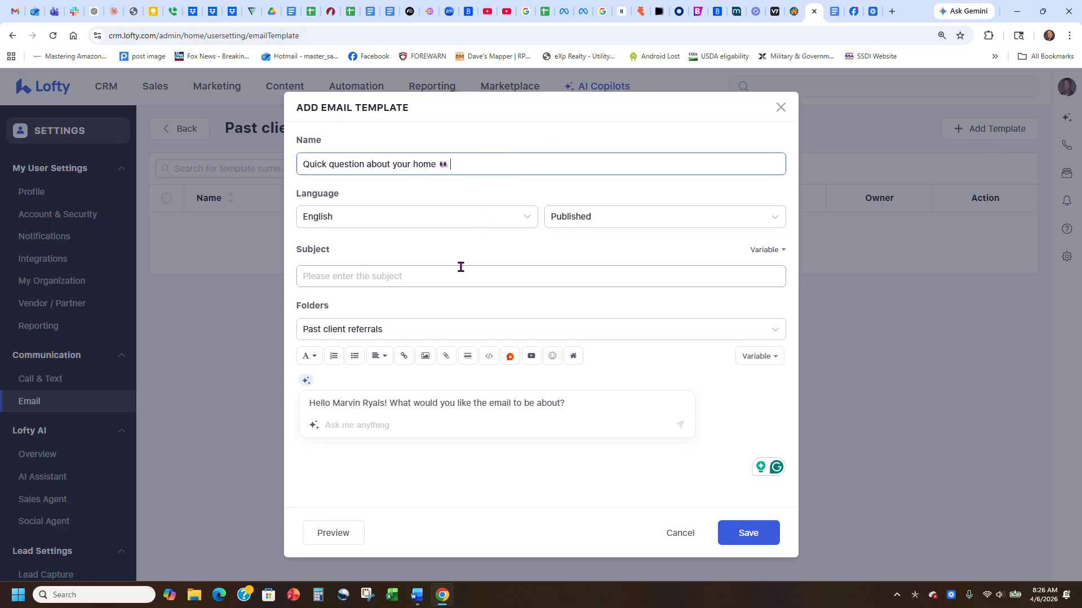
{"action": "left_click", "coordinate": [454, 273]}
{"action": "key", "text": "ctrl+v"}
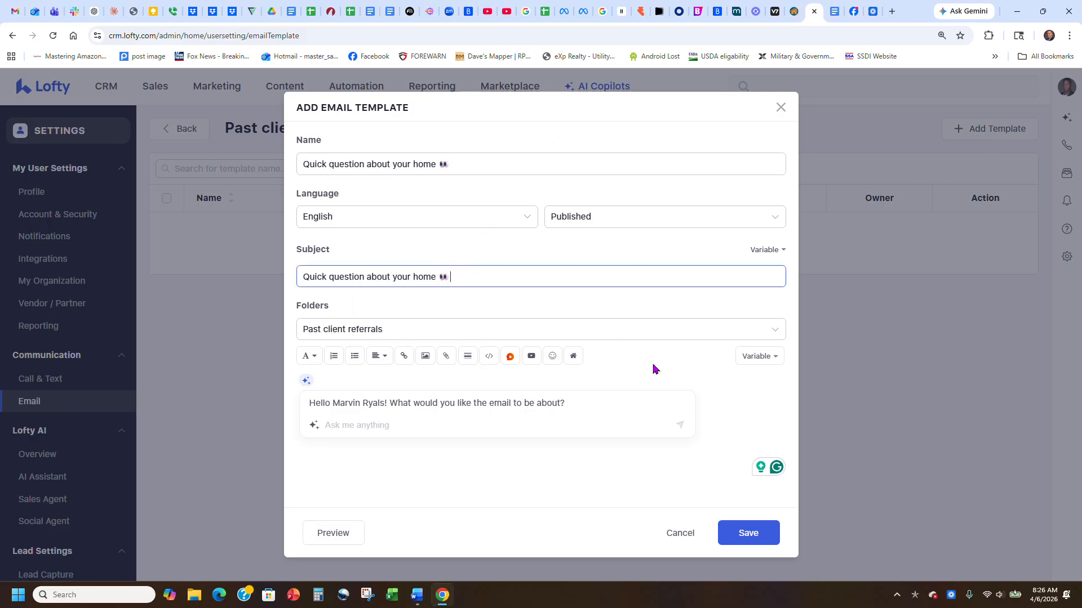
{"action": "left_click", "coordinate": [492, 507]}
{"action": "left_click", "coordinate": [460, 488]}
{"action": "left_click", "coordinate": [395, 374]}
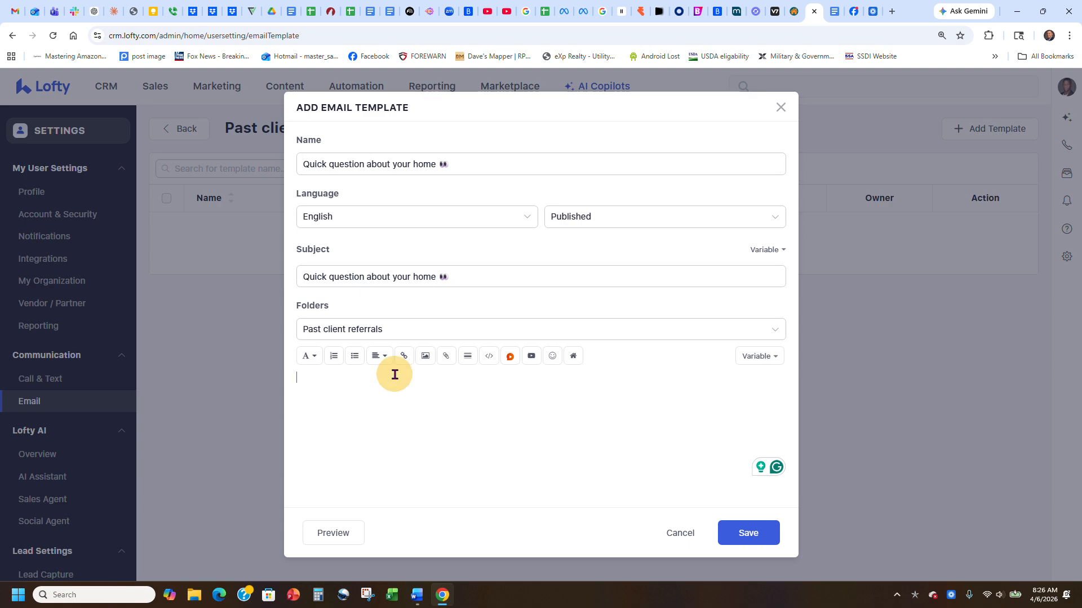
{"action": "left_click", "coordinate": [100, 7]}
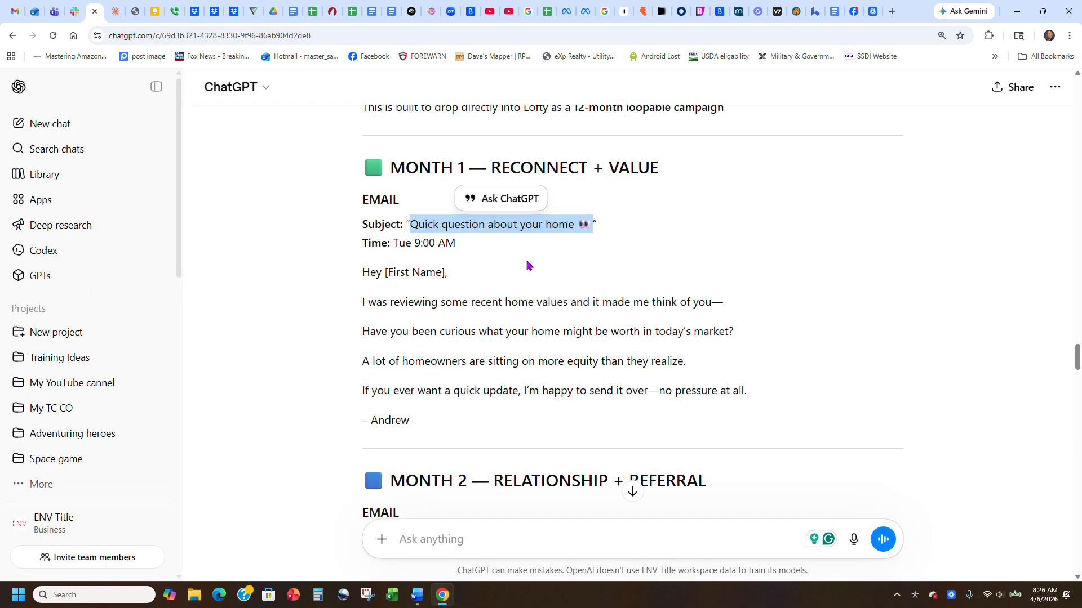
{"action": "left_click_drag", "start_coordinate": [360, 275], "coordinate": [777, 386]}
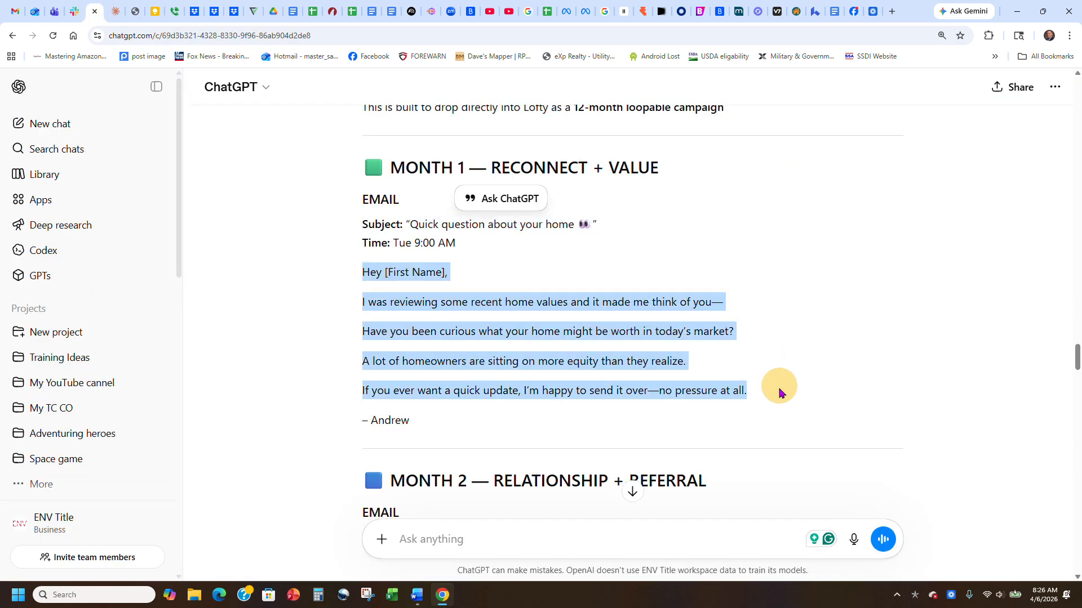
{"action": "key", "text": "ctrl+c"}
{"action": "left_click", "coordinate": [813, 12]}
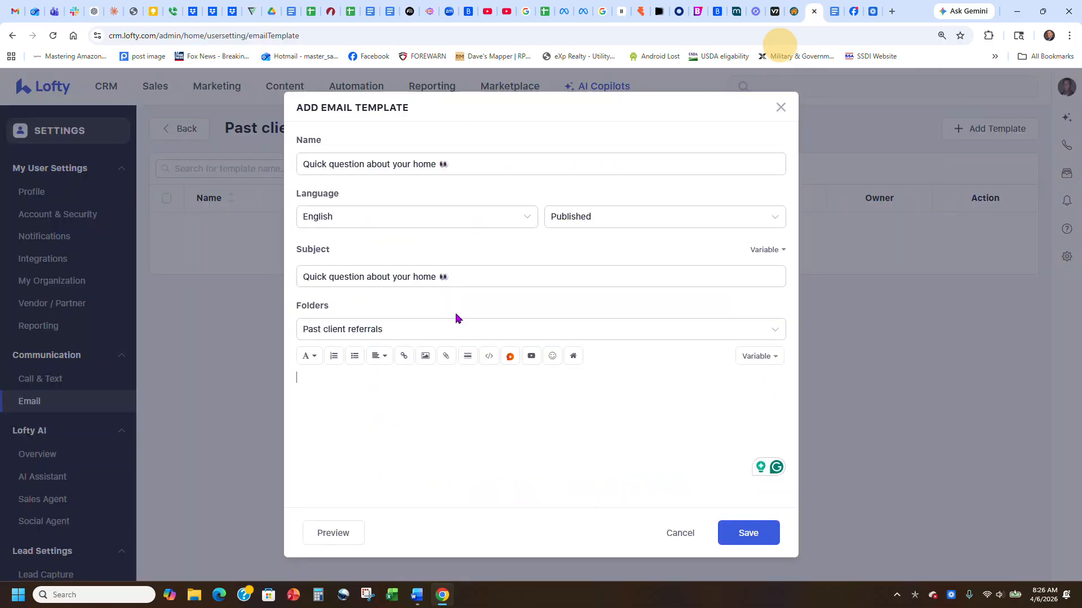
{"action": "key", "text": "ctrl+v"}
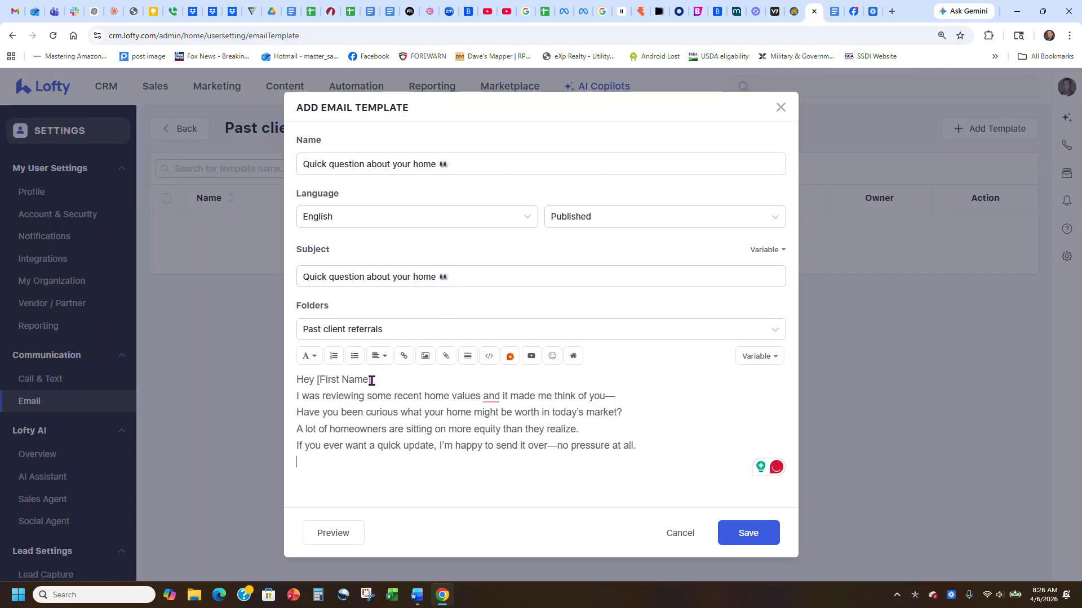
Replace the [First Name] placeholder in the email greeting with the #lead_name# variable.
{"action": "left_click_drag", "start_coordinate": [371, 379], "coordinate": [315, 379]}
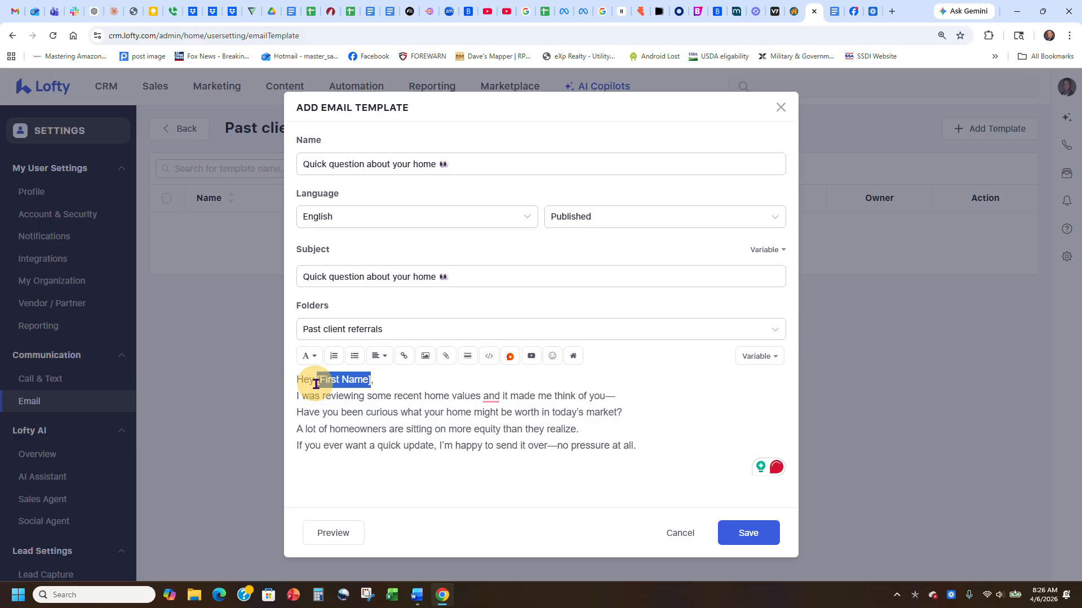
{"action": "left_click", "coordinate": [760, 366]}
{"action": "left_click", "coordinate": [627, 401]}
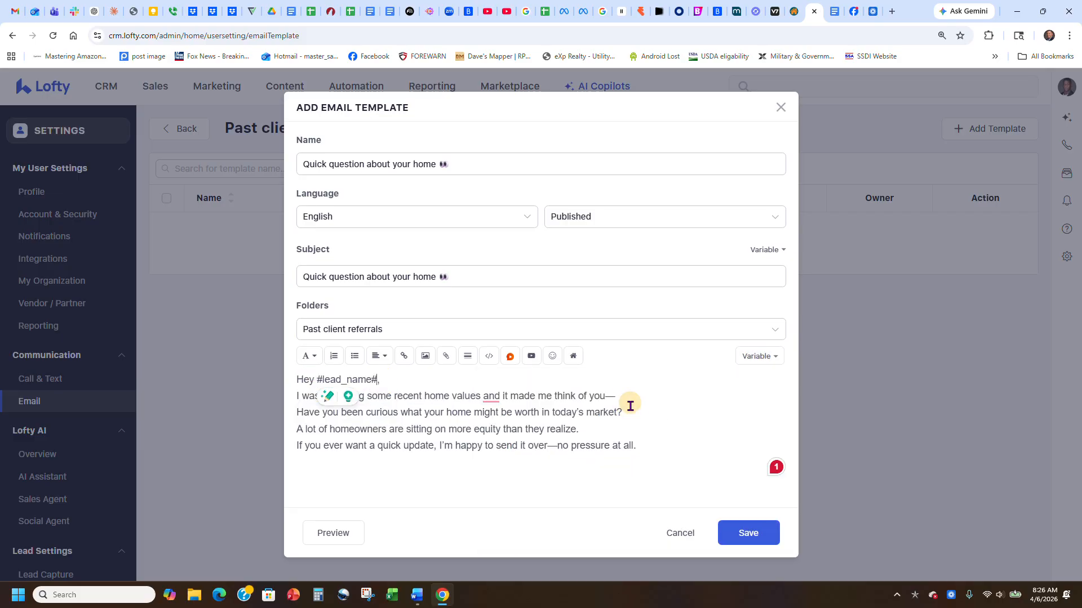
Accept the suggested comma after "home values" in the email body and save the email template.
{"action": "mouse_move", "coordinate": [492, 405]}
{"action": "left_click", "coordinate": [504, 430]}
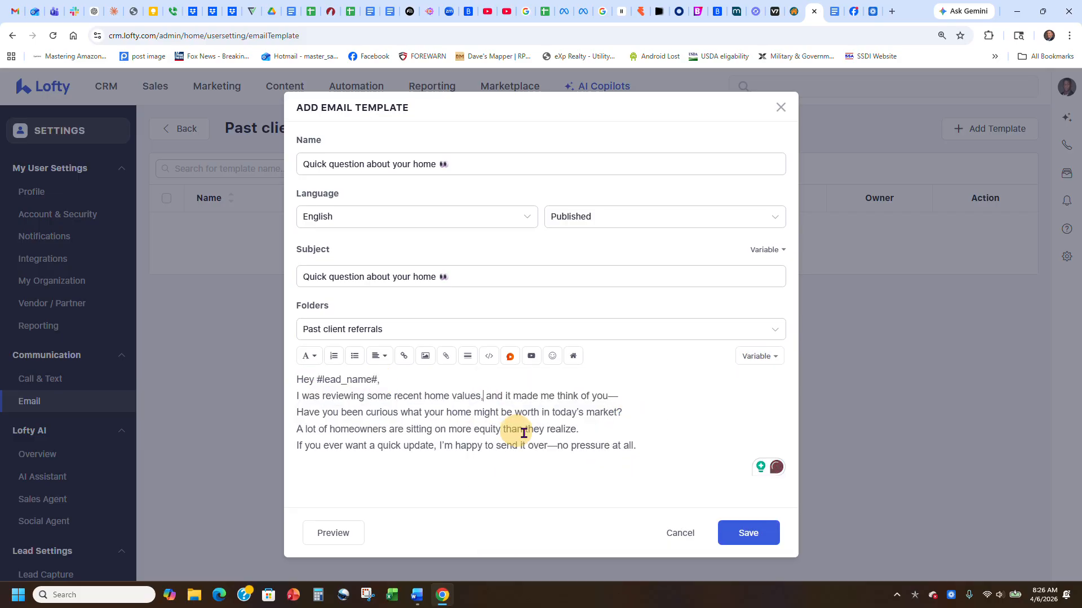
{"action": "left_click", "coordinate": [671, 455]}
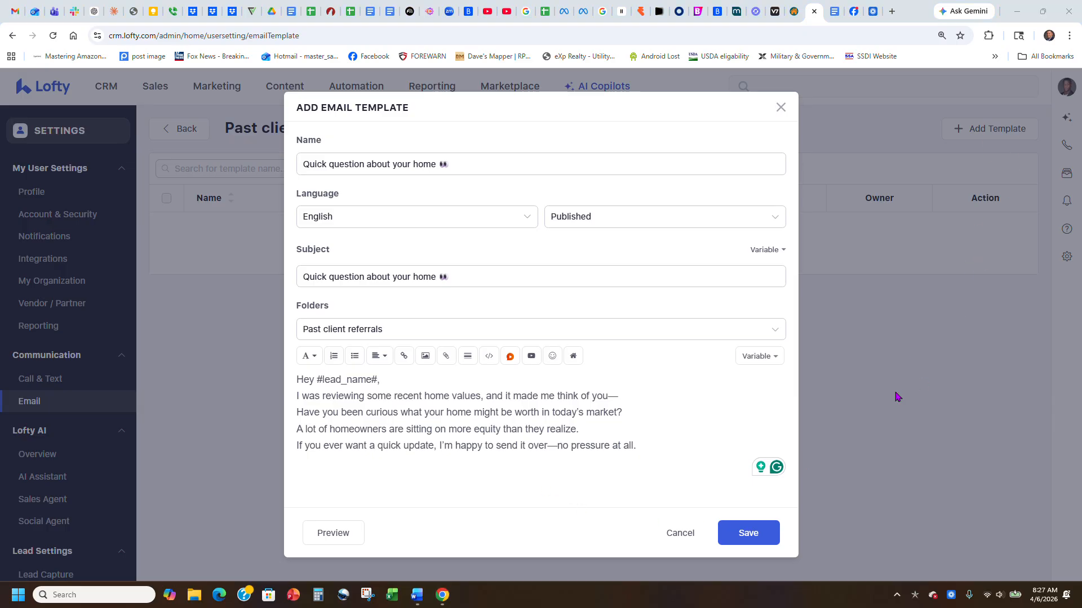
{"action": "left_click", "coordinate": [747, 539]}
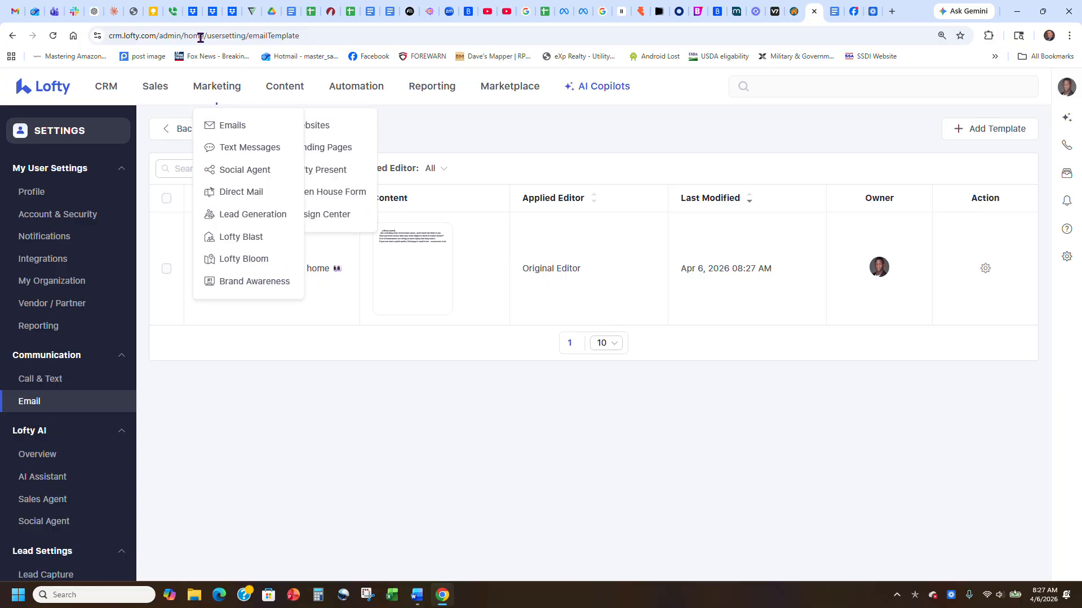
Switch to ChatGPT and review the remaining campaign emails and texts from Month 2 through Month 12, plus the Smart Behavior Rules.
{"action": "left_click", "coordinate": [94, 11]}
{"action": "scroll", "coordinate": [641, 286], "scroll_direction": "down", "scroll_amount": 2}
{"action": "scroll", "coordinate": [641, 287], "scroll_direction": "down", "scroll_amount": 3}
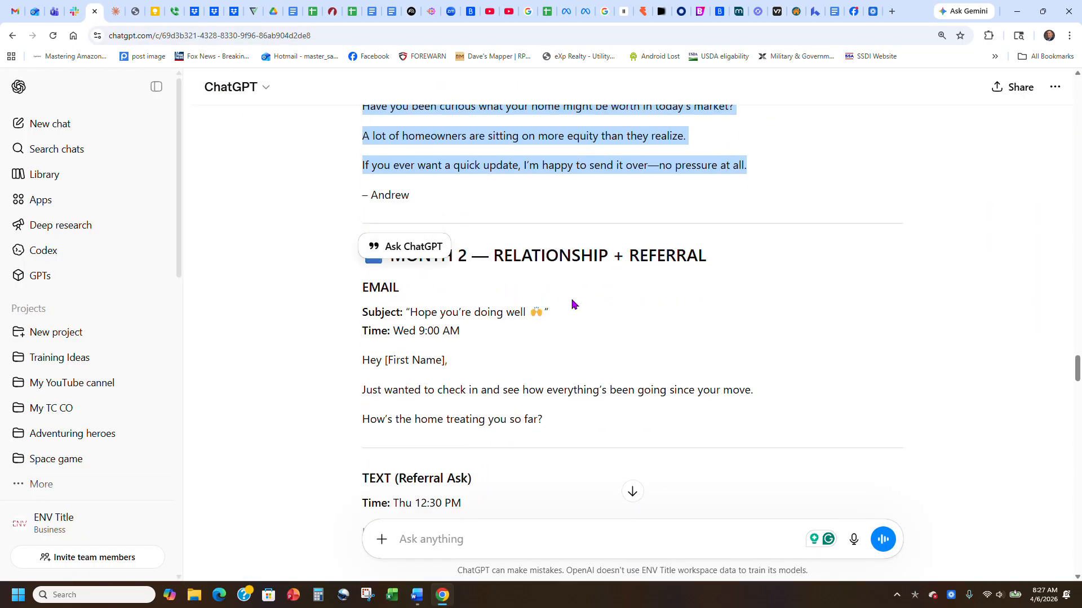
{"action": "left_click", "coordinate": [501, 341]}
{"action": "scroll", "coordinate": [500, 341], "scroll_direction": "down", "scroll_amount": 1}
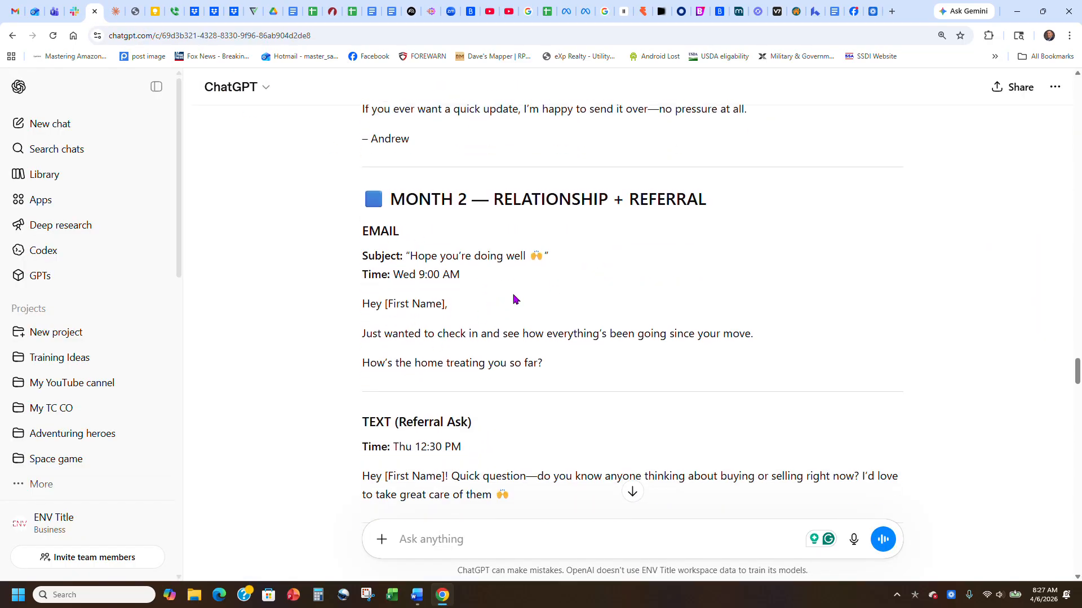
{"action": "scroll", "coordinate": [514, 299], "scroll_direction": "down", "scroll_amount": 3}
{"action": "scroll", "coordinate": [379, 321], "scroll_direction": "down", "scroll_amount": 12}
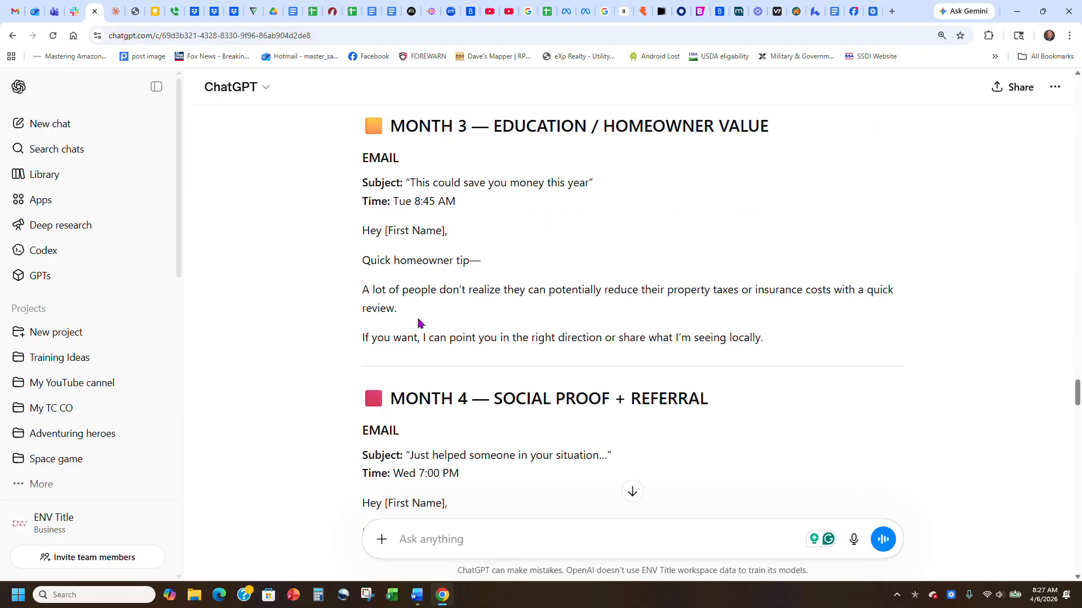
{"action": "scroll", "coordinate": [545, 298], "scroll_direction": "down", "scroll_amount": 20}
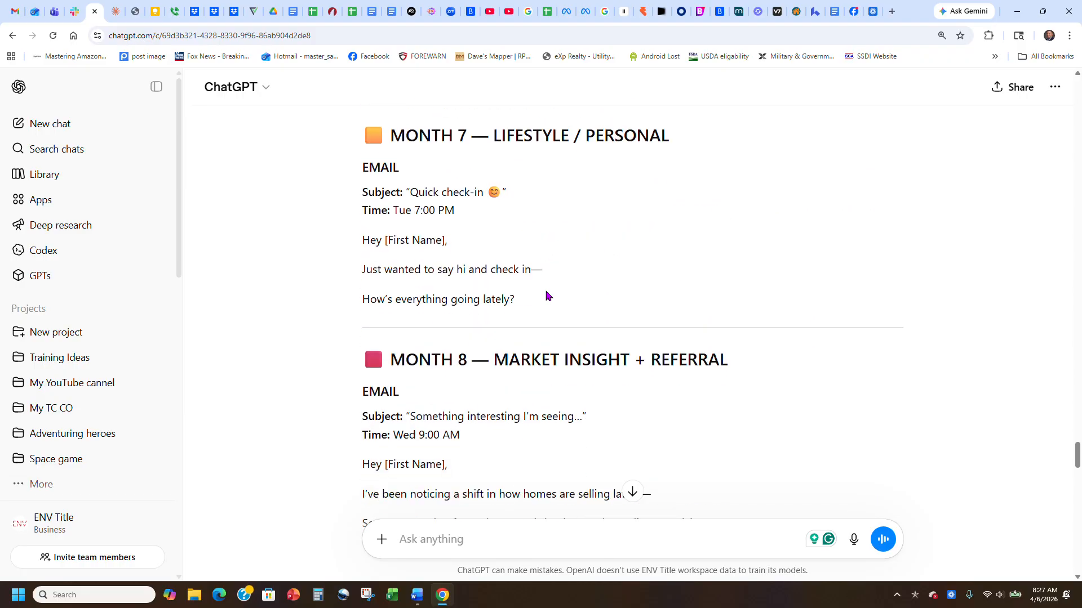
{"action": "scroll", "coordinate": [551, 294], "scroll_direction": "down", "scroll_amount": 14}
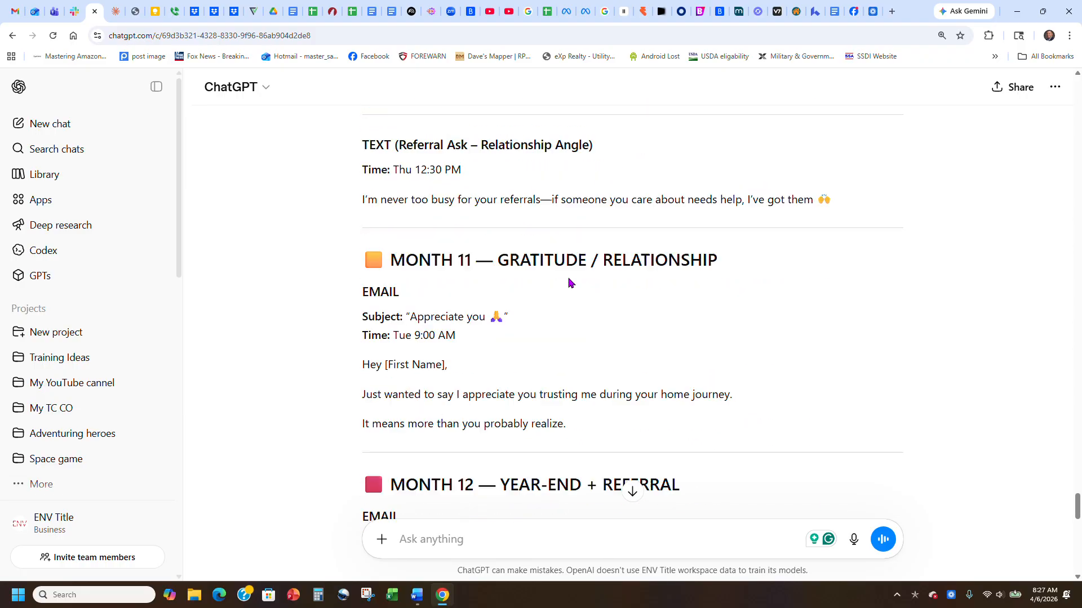
{"action": "scroll", "coordinate": [572, 283], "scroll_direction": "down", "scroll_amount": 9}
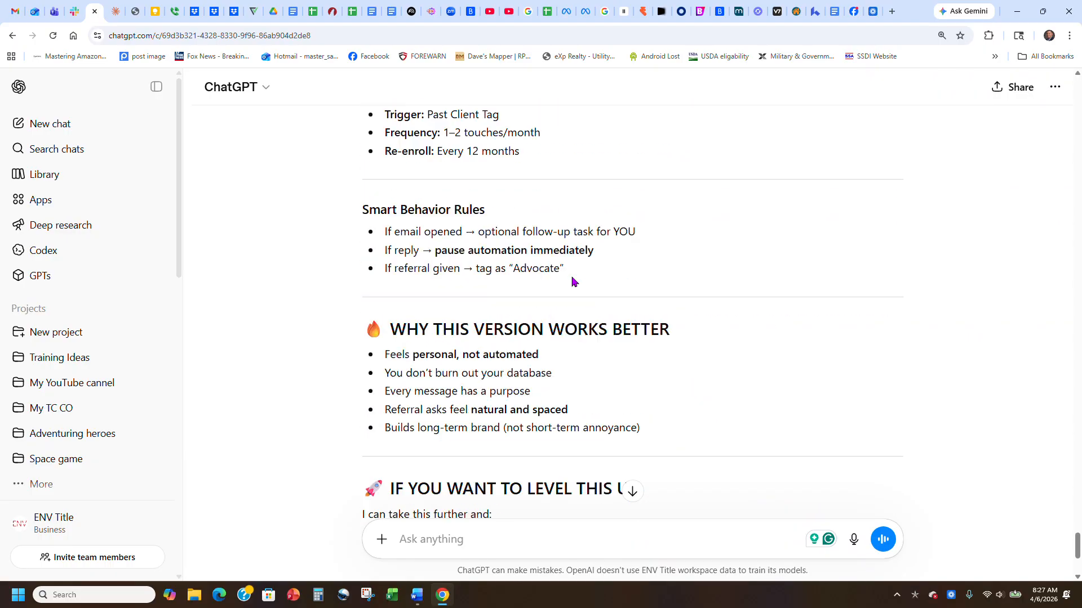
{"action": "scroll", "coordinate": [676, 324], "scroll_direction": "up", "scroll_amount": 4}
{"action": "scroll", "coordinate": [707, 353], "scroll_direction": "up", "scroll_amount": 5}
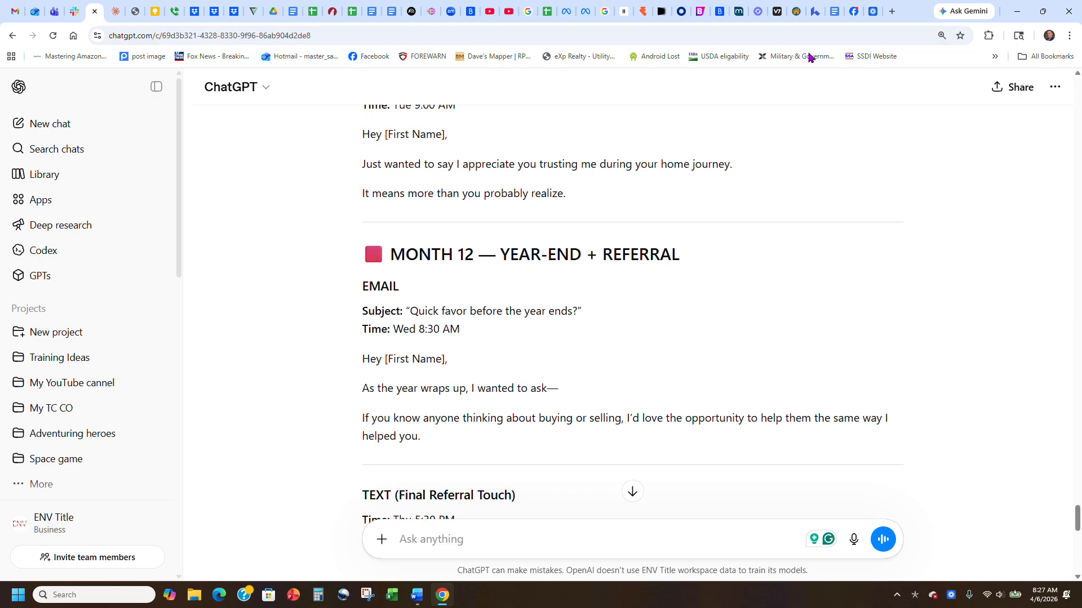
Return to Lofty and create a new Smart Plan from scratch with the My Plan scope.
{"action": "left_click", "coordinate": [814, 11]}
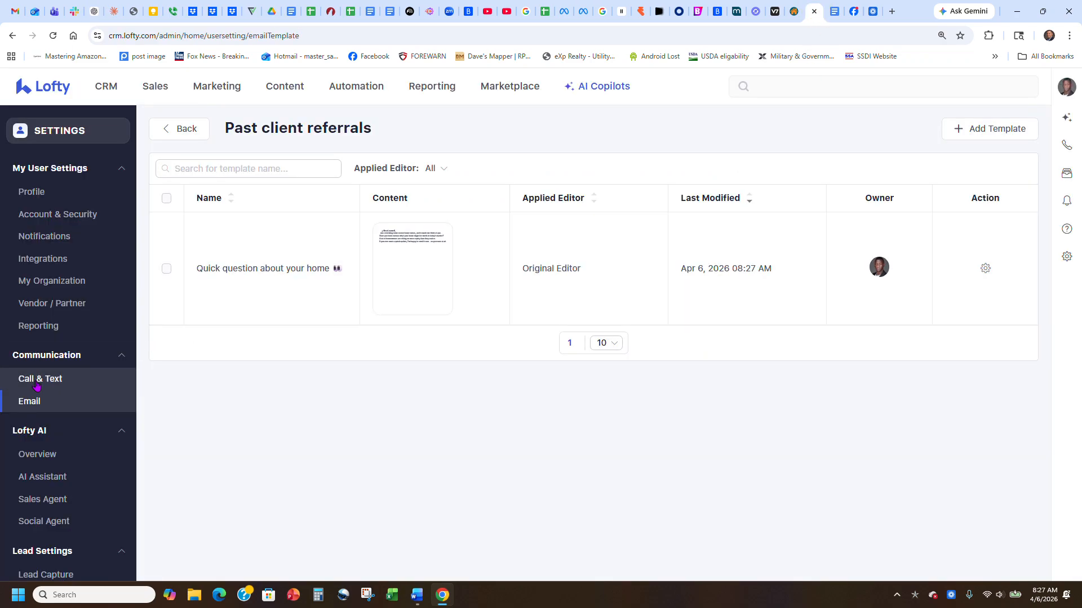
{"action": "mouse_move", "coordinate": [367, 89]}
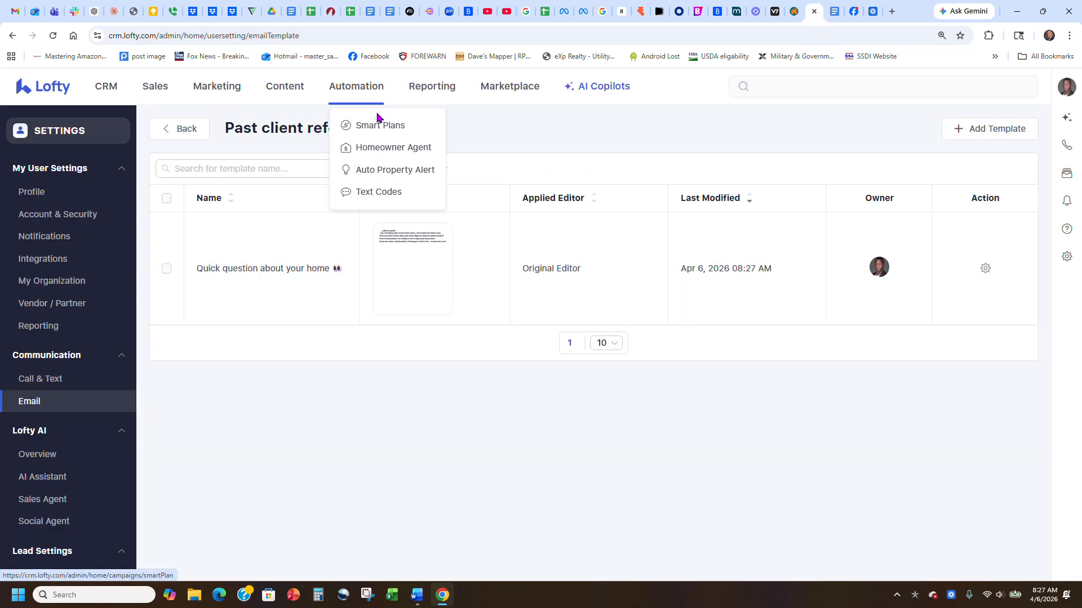
{"action": "left_click", "coordinate": [365, 128]}
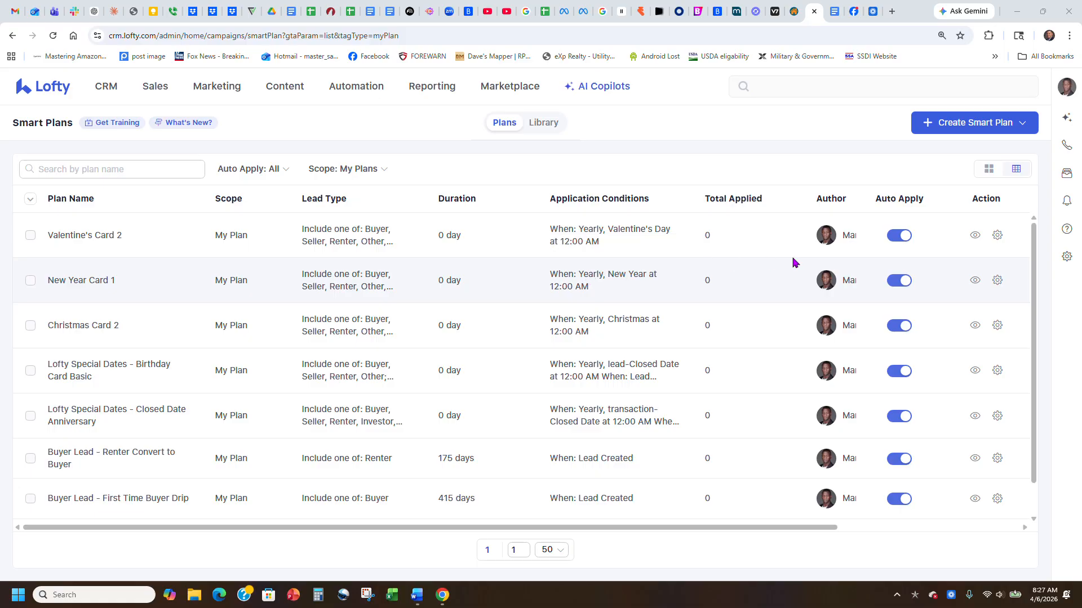
{"action": "left_click", "coordinate": [974, 131]}
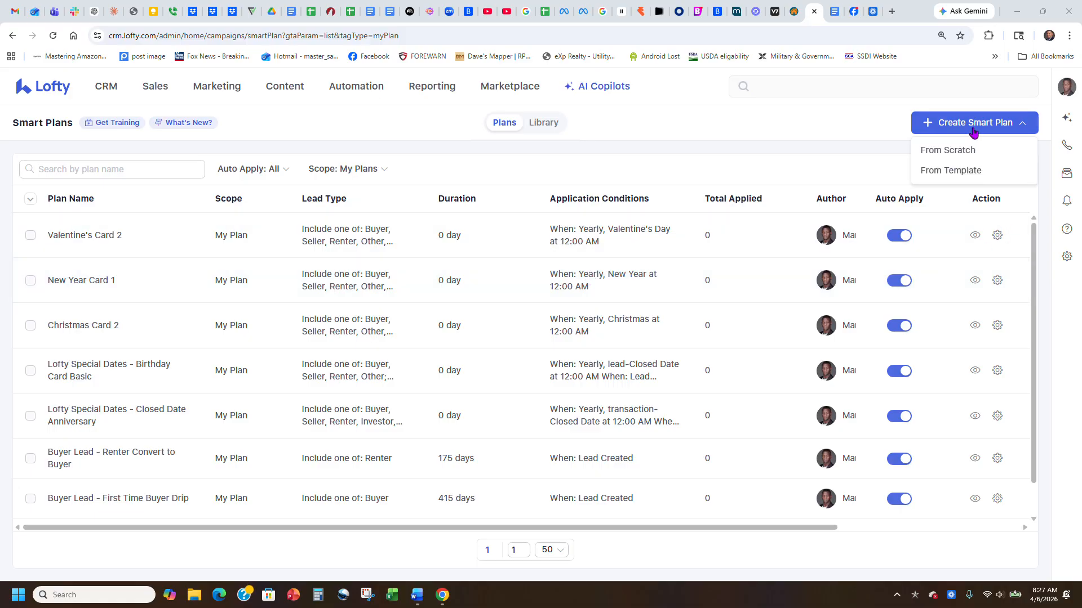
{"action": "left_click", "coordinate": [950, 151]}
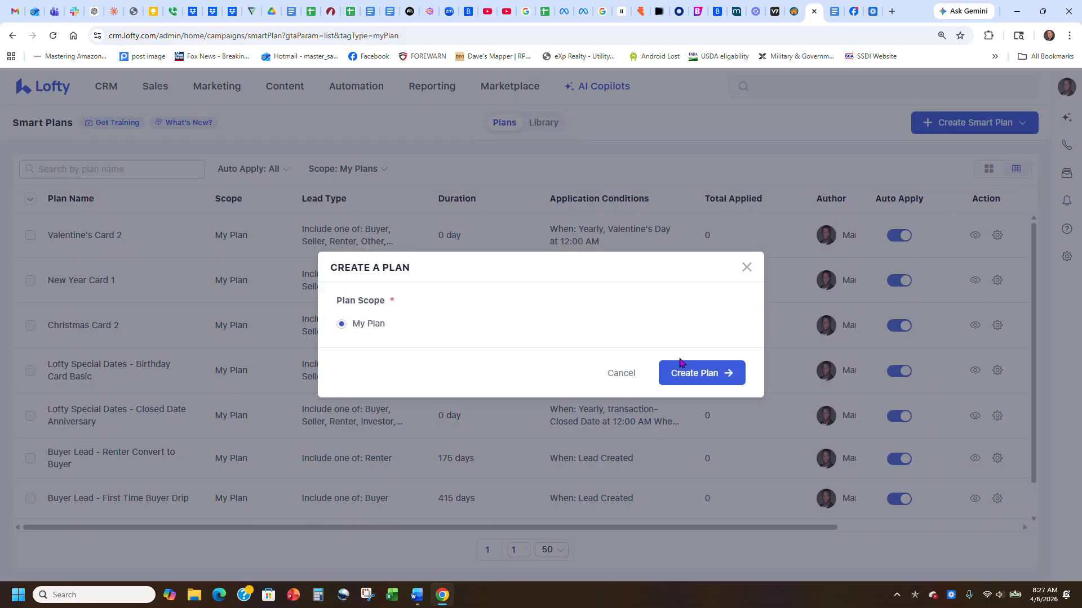
{"action": "left_click", "coordinate": [681, 374]}
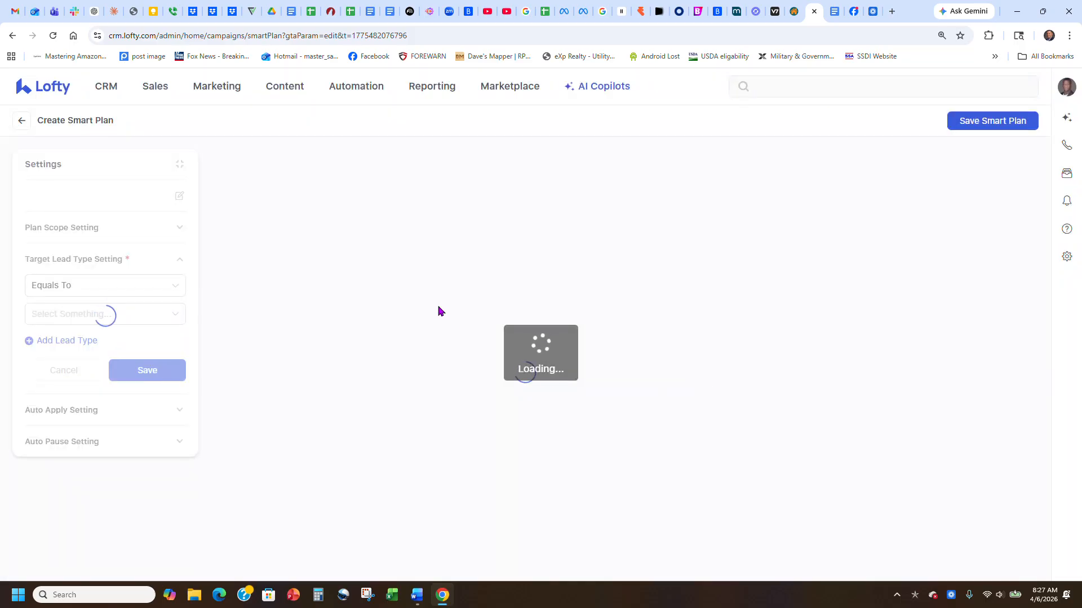
Name the Smart Plan "Referral Follow up", correcting the spelling of "Referral", and save the name.
{"action": "left_click", "coordinate": [179, 196]}
{"action": "triple_click", "coordinate": [144, 204]}
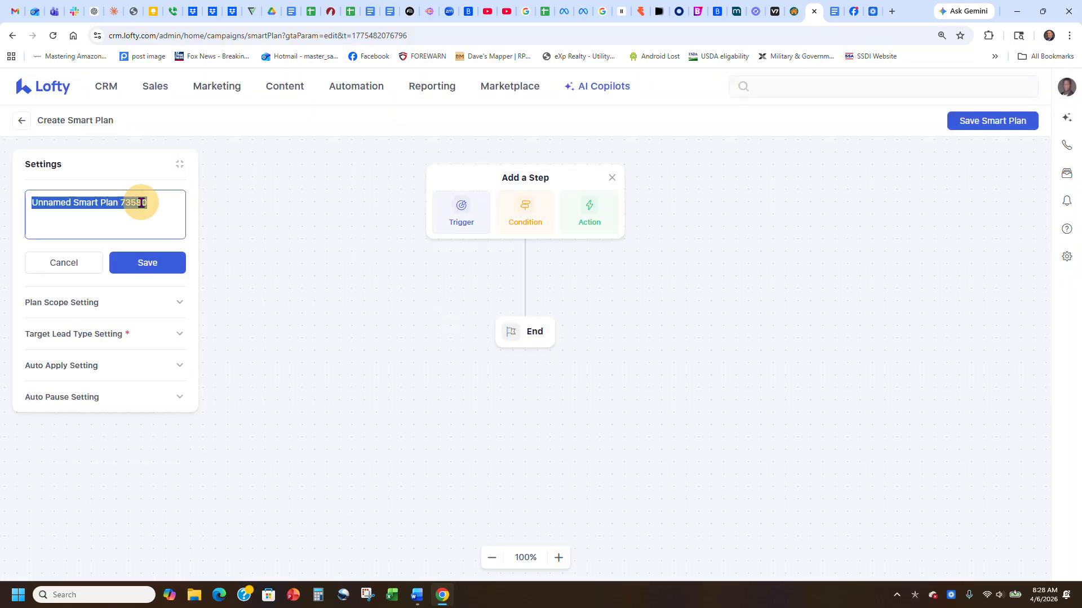
{"action": "type", "text": "Referal Follow up"}
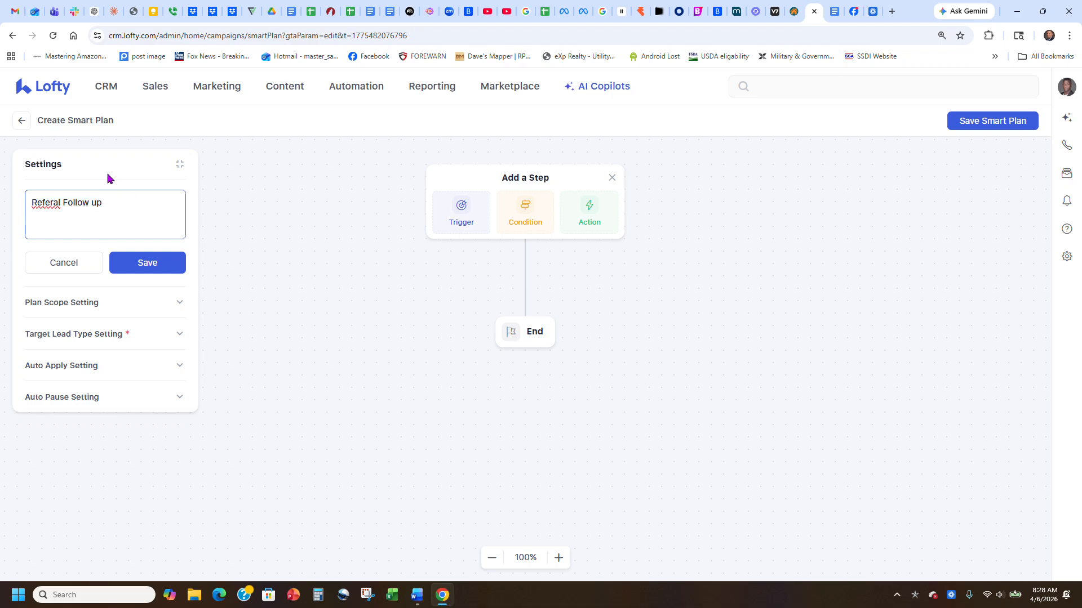
{"action": "right_click", "coordinate": [35, 203]}
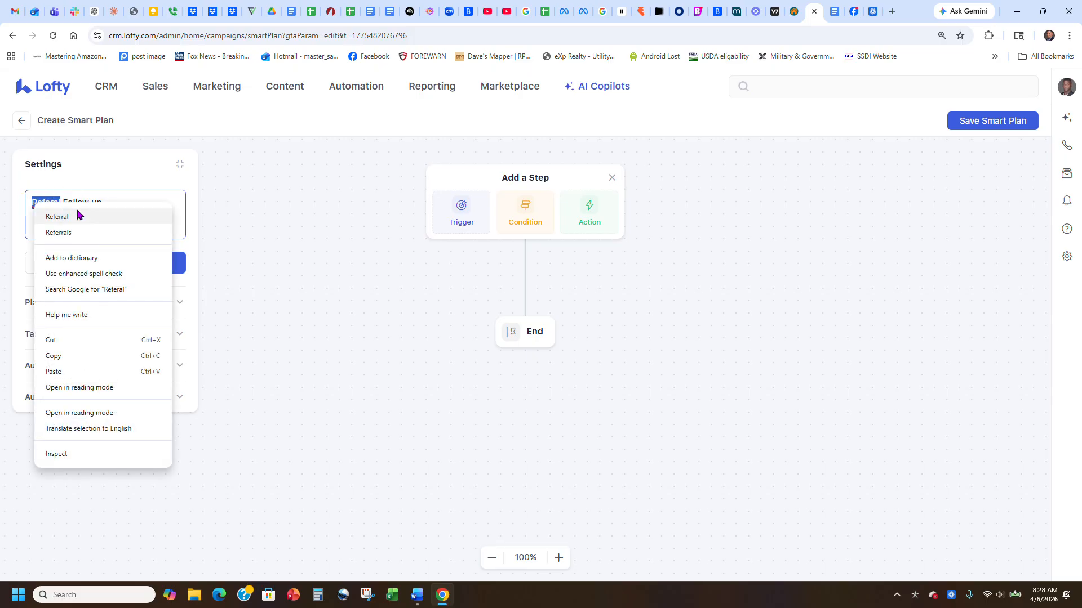
{"action": "left_click", "coordinate": [82, 217]}
{"action": "left_click", "coordinate": [140, 210]}
{"action": "left_click", "coordinate": [148, 248]}
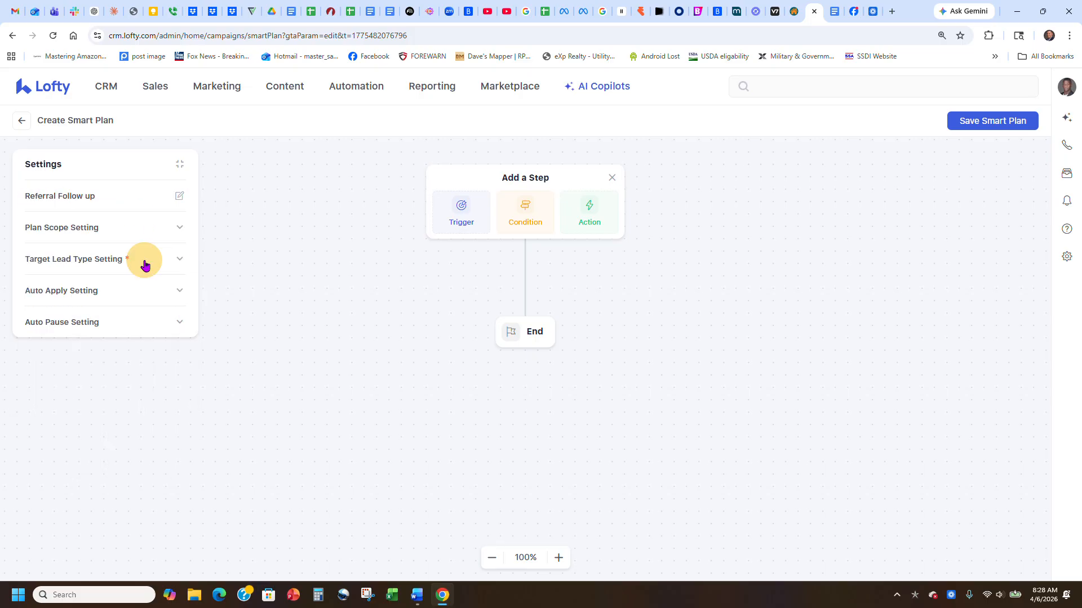
Check the plan scope, then save the target lead type as Equals To Seller, Buyer, Renter, Investor, Agent, Homeowner, Landlord and Other.
{"action": "left_click", "coordinate": [158, 228]}
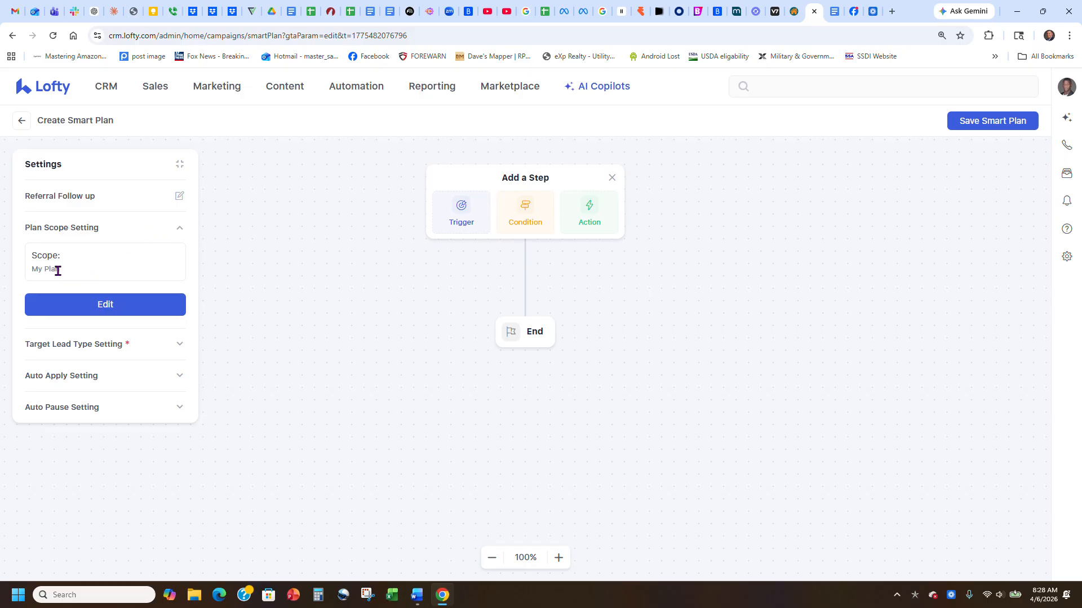
{"action": "left_click", "coordinate": [164, 226]}
{"action": "left_click", "coordinate": [102, 259]}
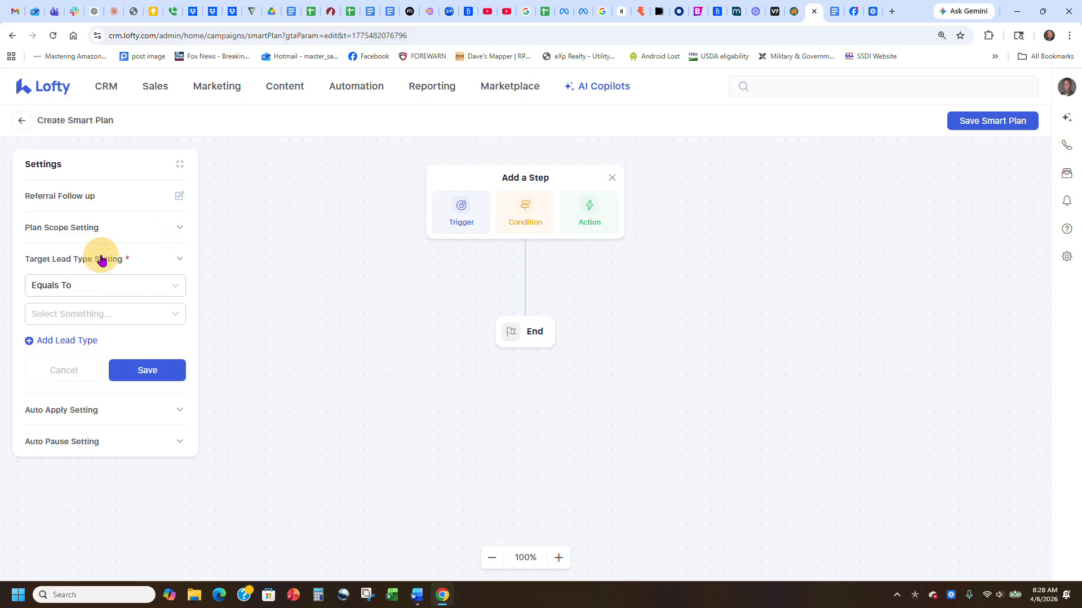
{"action": "left_click", "coordinate": [133, 326]}
{"action": "left_click", "coordinate": [89, 361]}
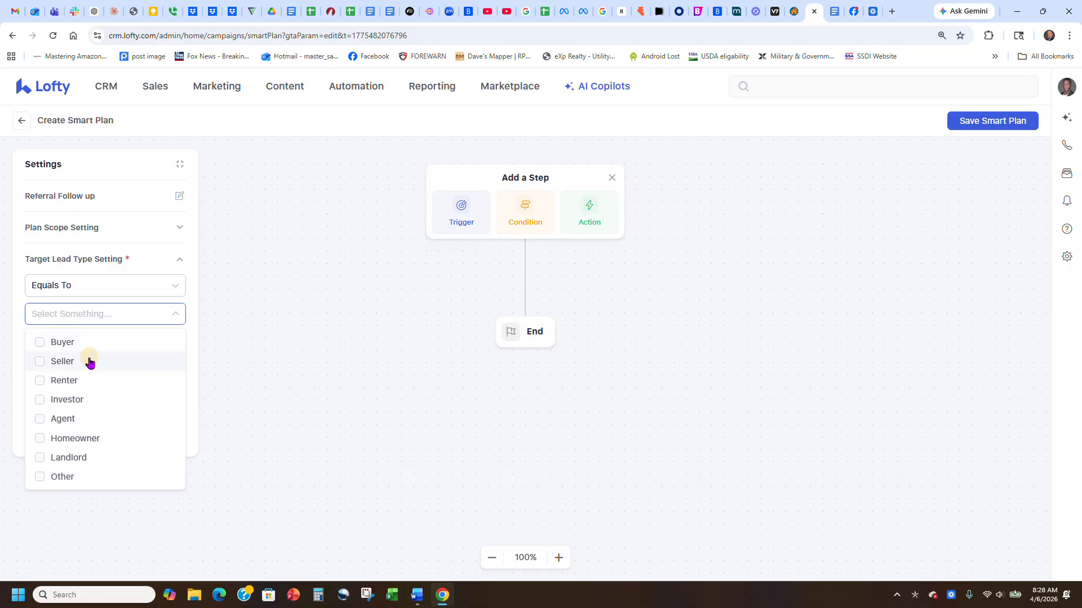
{"action": "left_click", "coordinate": [77, 346]}
{"action": "left_click", "coordinate": [77, 381]}
{"action": "left_click", "coordinate": [78, 399]}
{"action": "left_click", "coordinate": [77, 418]}
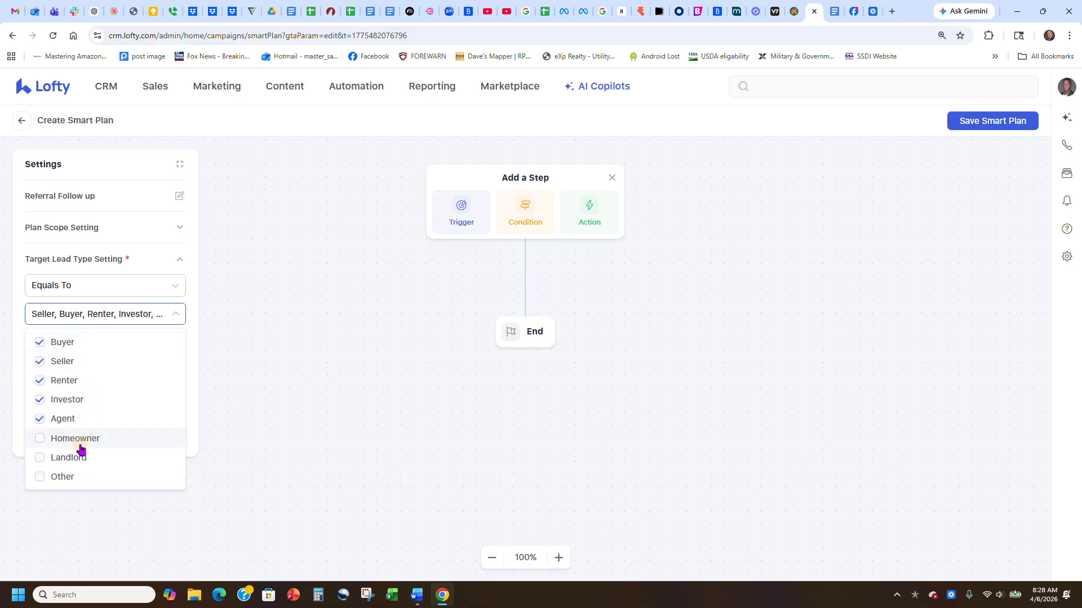
{"action": "left_click", "coordinate": [78, 438]}
{"action": "left_click", "coordinate": [81, 459]}
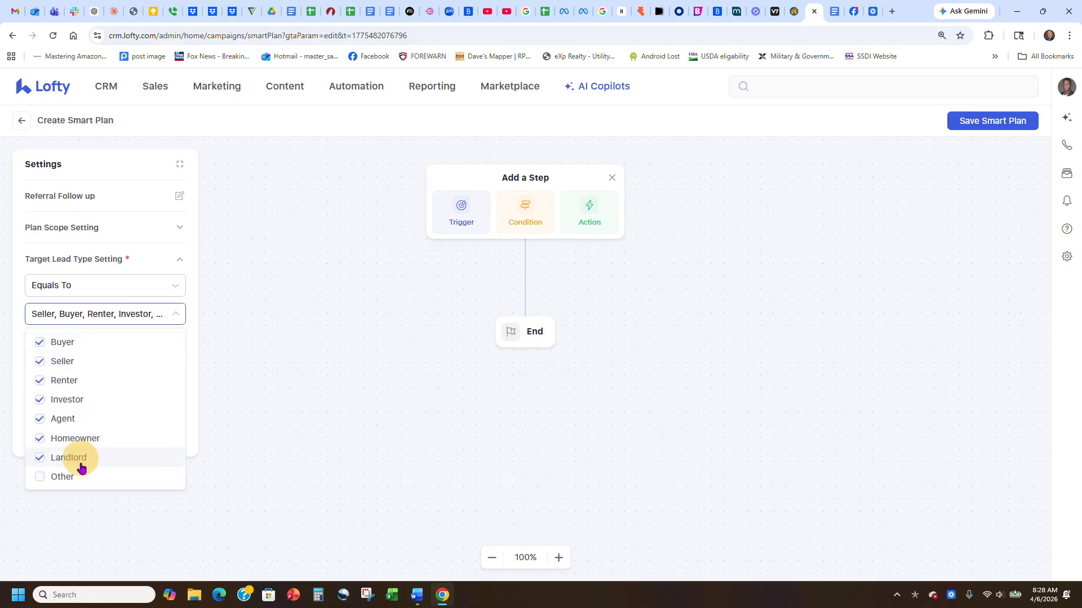
{"action": "left_click", "coordinate": [192, 324]}
{"action": "left_click", "coordinate": [163, 370]}
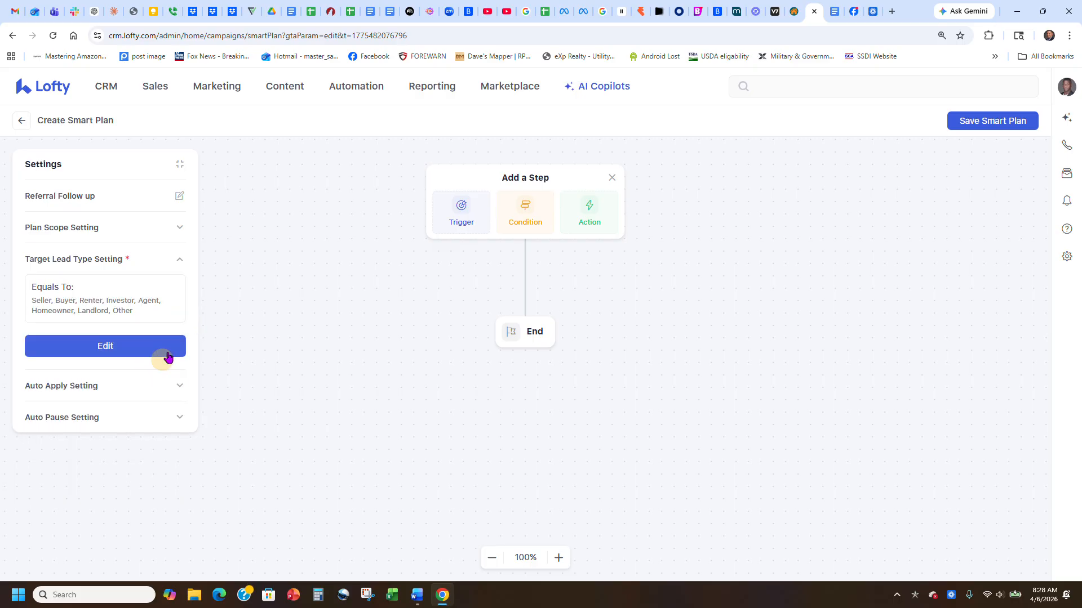
Examine the plan's Auto Apply and Auto Pause setting options, then collapse both.
{"action": "left_click", "coordinate": [74, 385]}
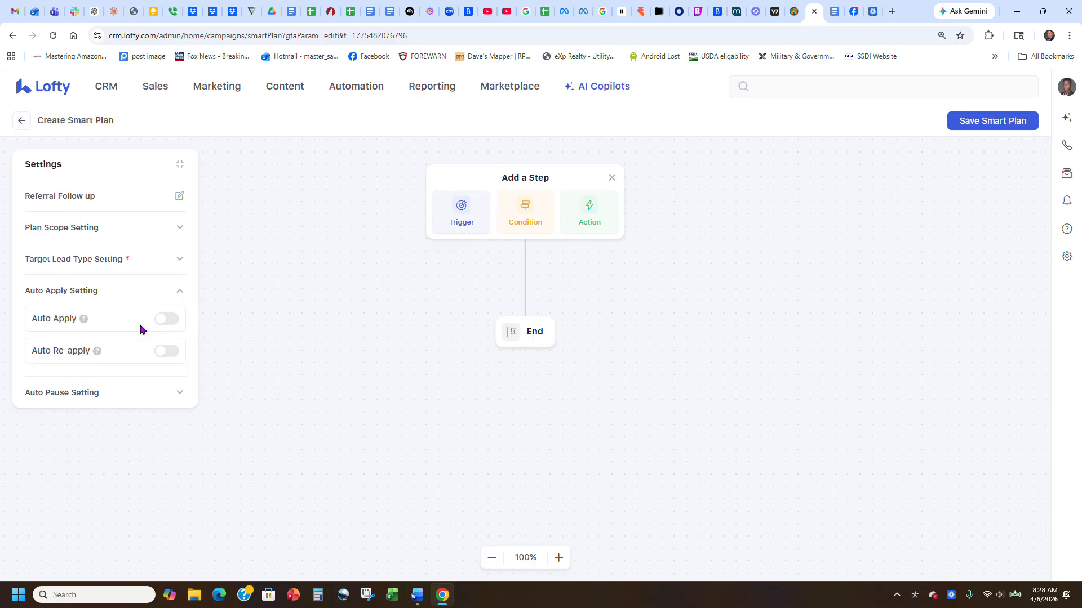
{"action": "left_click", "coordinate": [179, 290]}
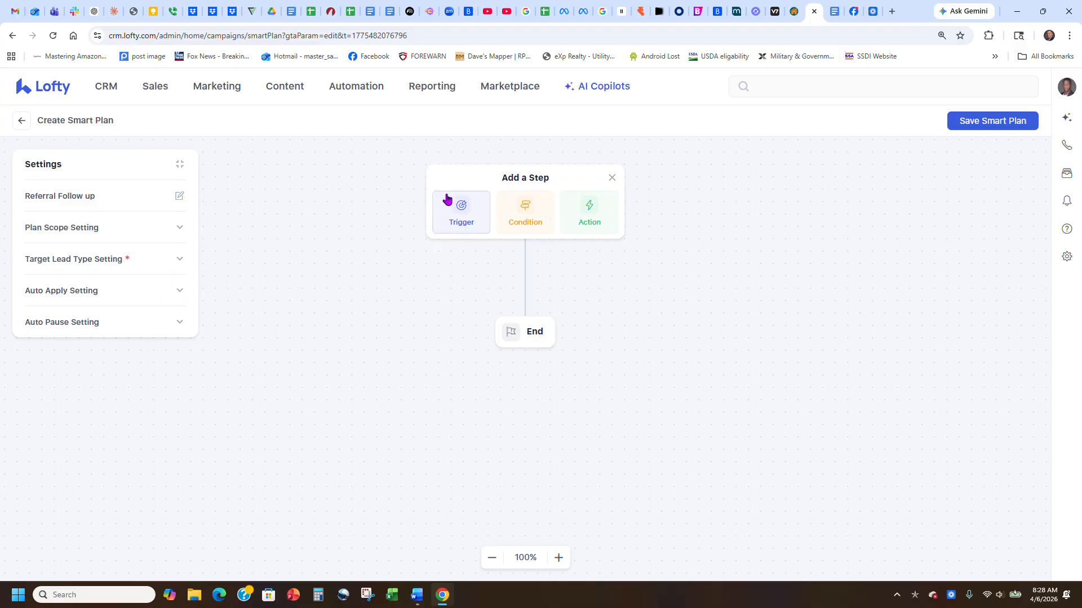
{"action": "left_click", "coordinate": [179, 323]}
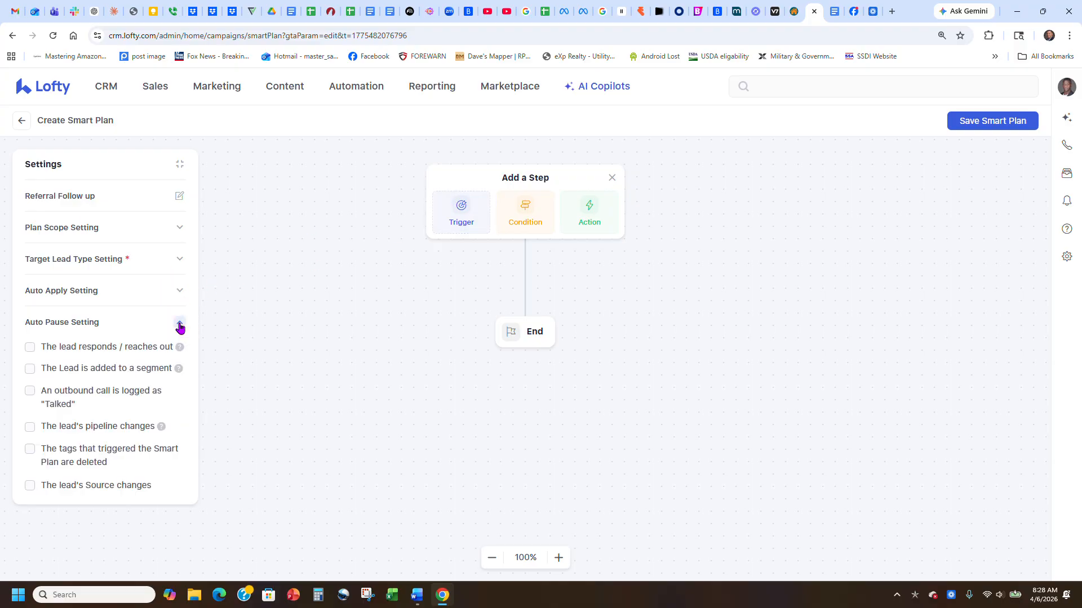
{"action": "left_click", "coordinate": [176, 325]}
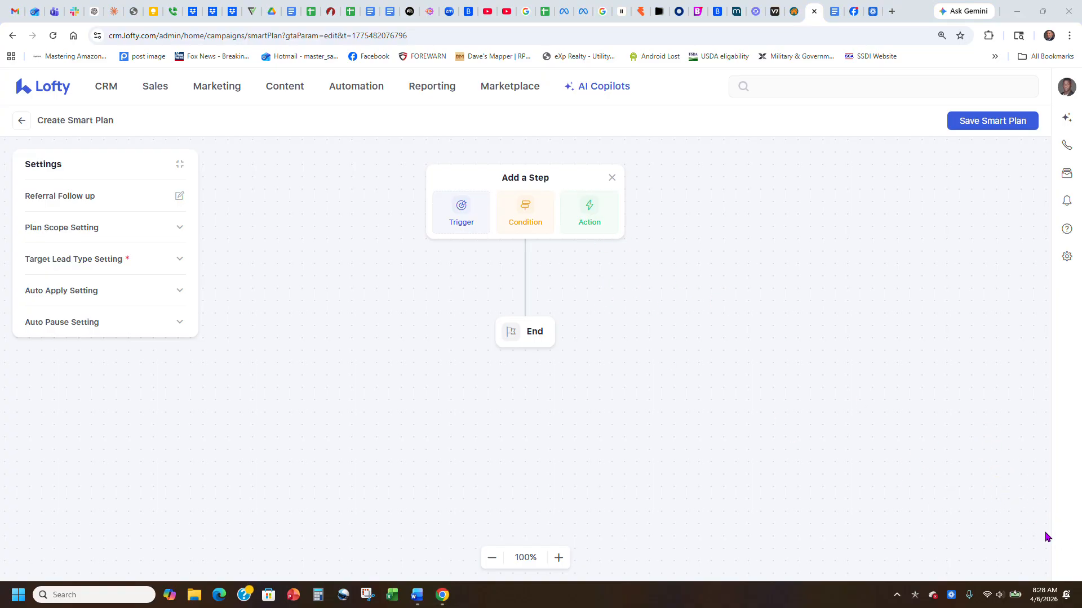
Start a Change Tag action as the plan's first step, set to automatically Add leads to a tag.
{"action": "left_click", "coordinate": [590, 226]}
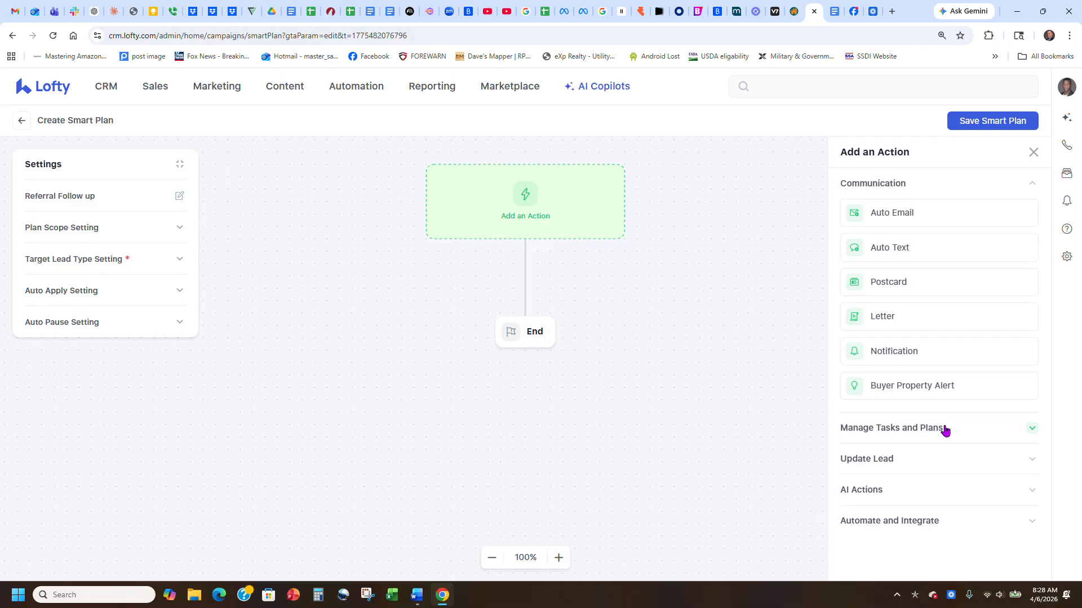
{"action": "left_click", "coordinate": [878, 459]}
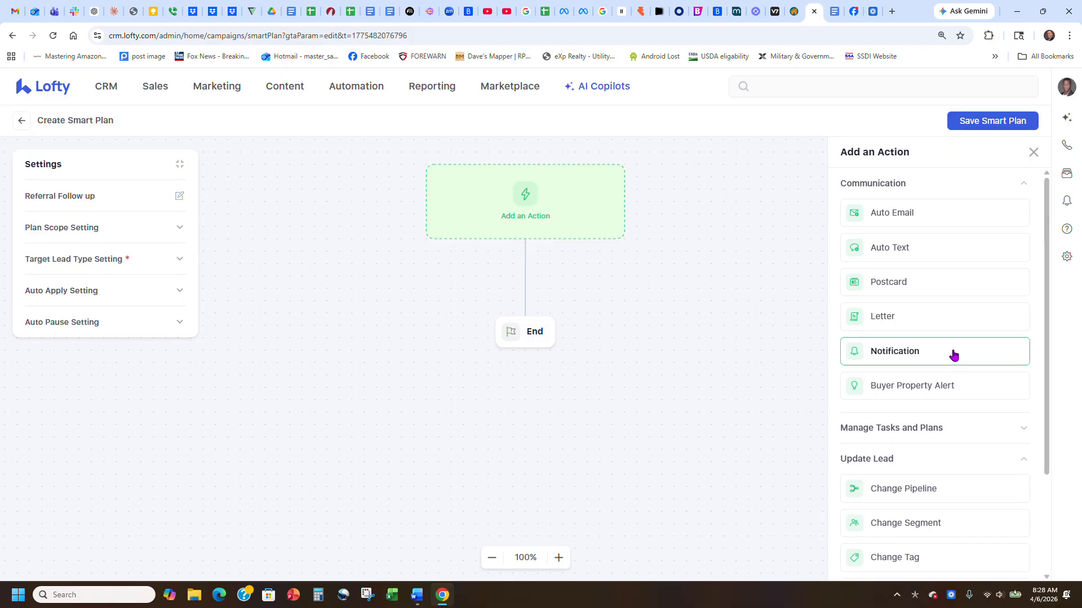
{"action": "scroll", "coordinate": [957, 353], "scroll_direction": "down", "scroll_amount": 3}
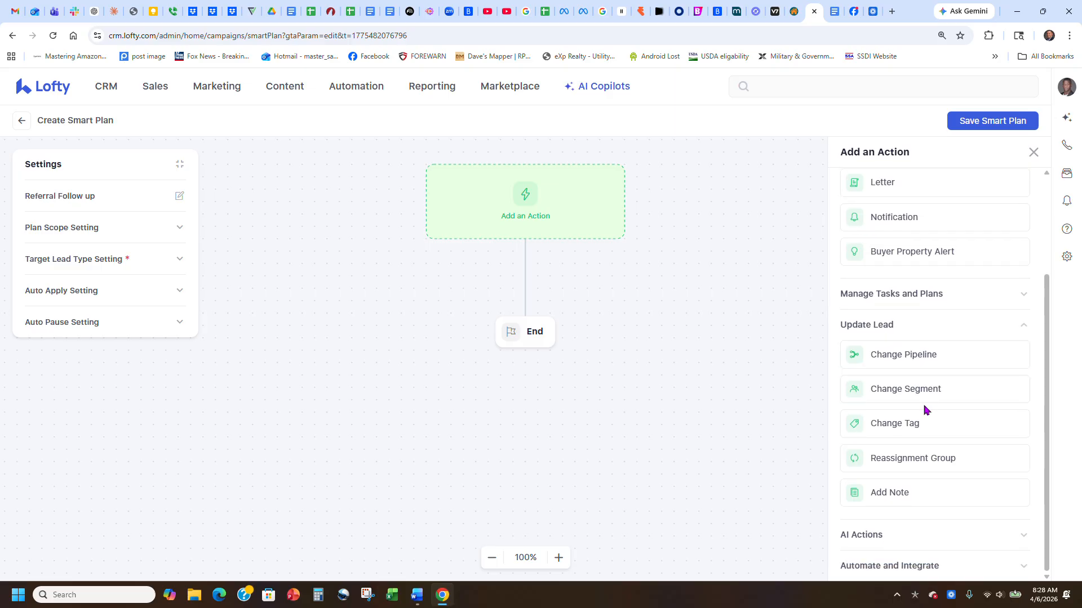
{"action": "left_click", "coordinate": [904, 427]}
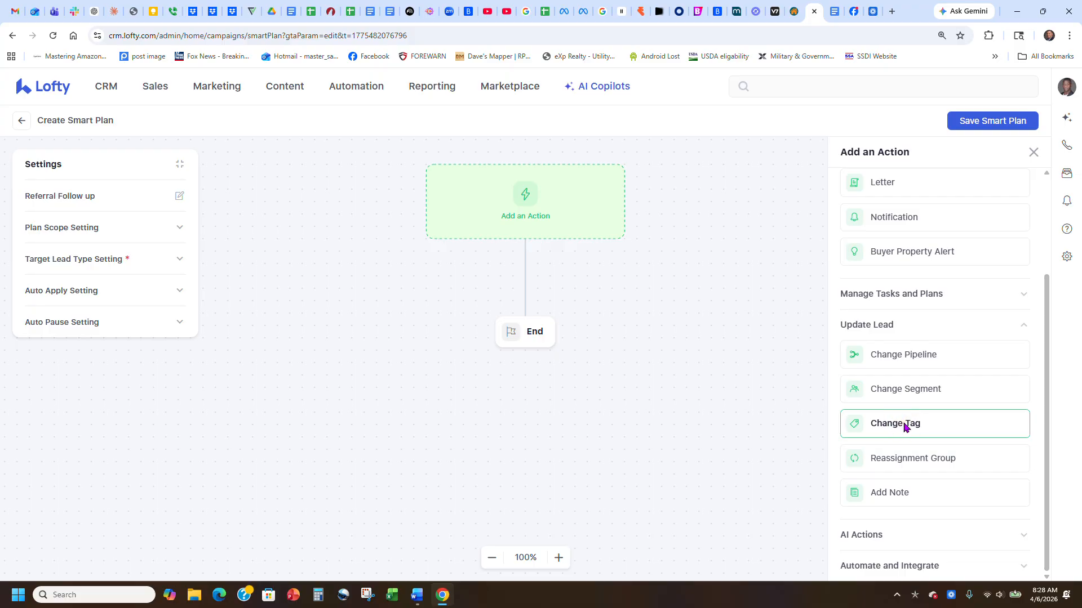
{"action": "left_click", "coordinate": [894, 208]}
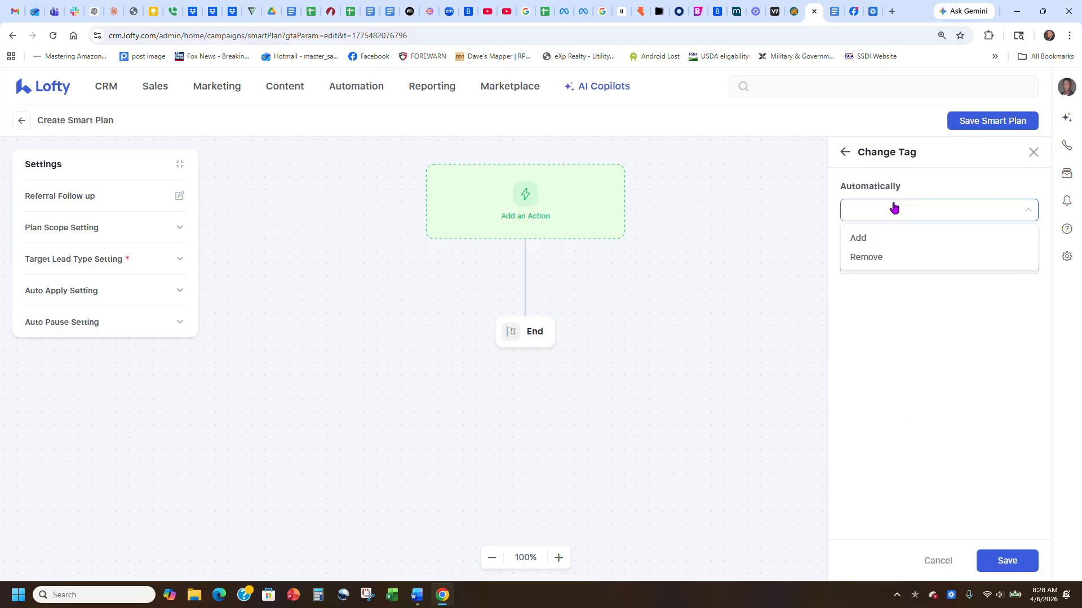
{"action": "left_click", "coordinate": [876, 240]}
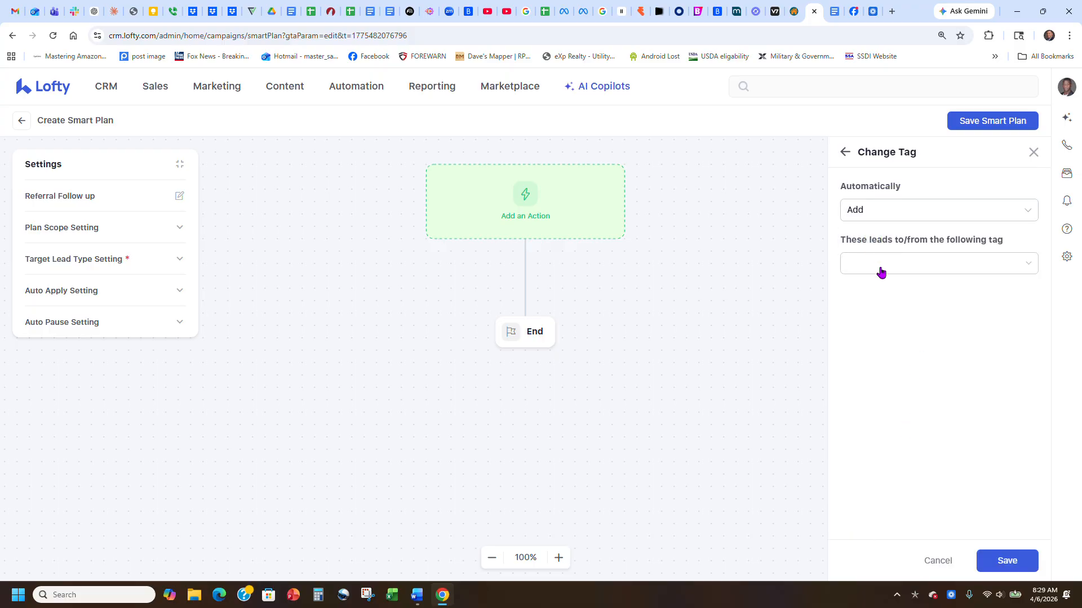
Find and choose the "referrals from past clients" tag for the Change Tag action, then save the action.
{"action": "left_click", "coordinate": [880, 268]}
{"action": "left_click", "coordinate": [880, 267]}
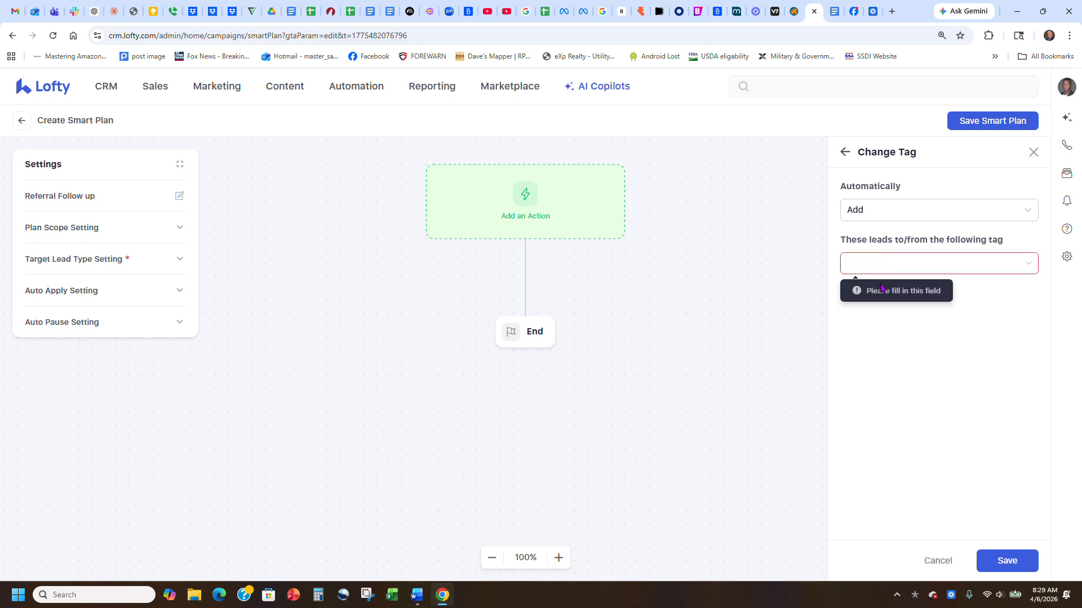
{"action": "left_click", "coordinate": [881, 270]}
{"action": "left_click", "coordinate": [1000, 288]}
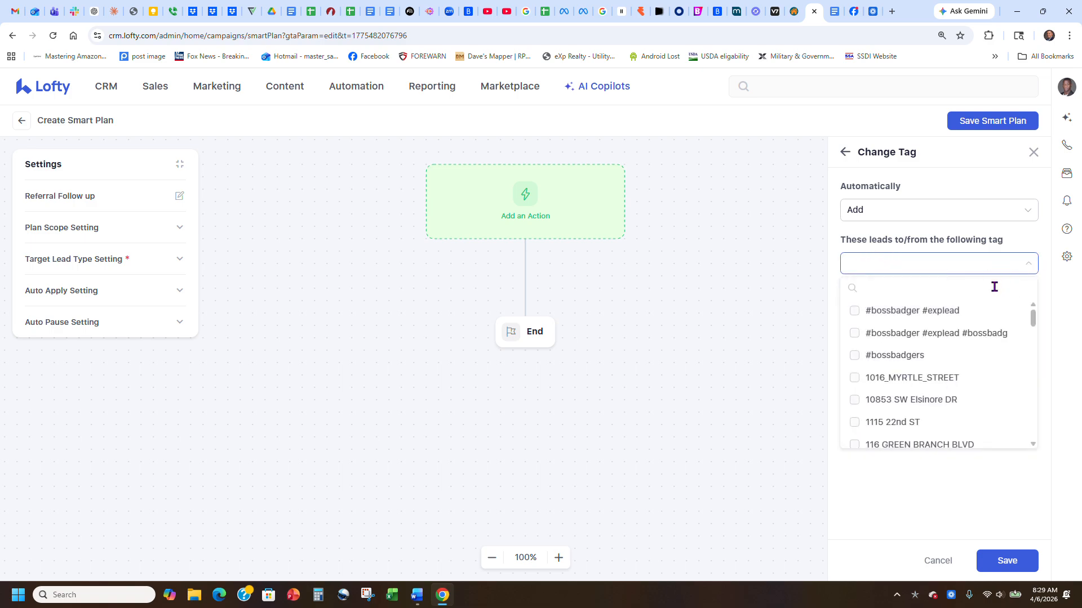
{"action": "type", "text": "ref"}
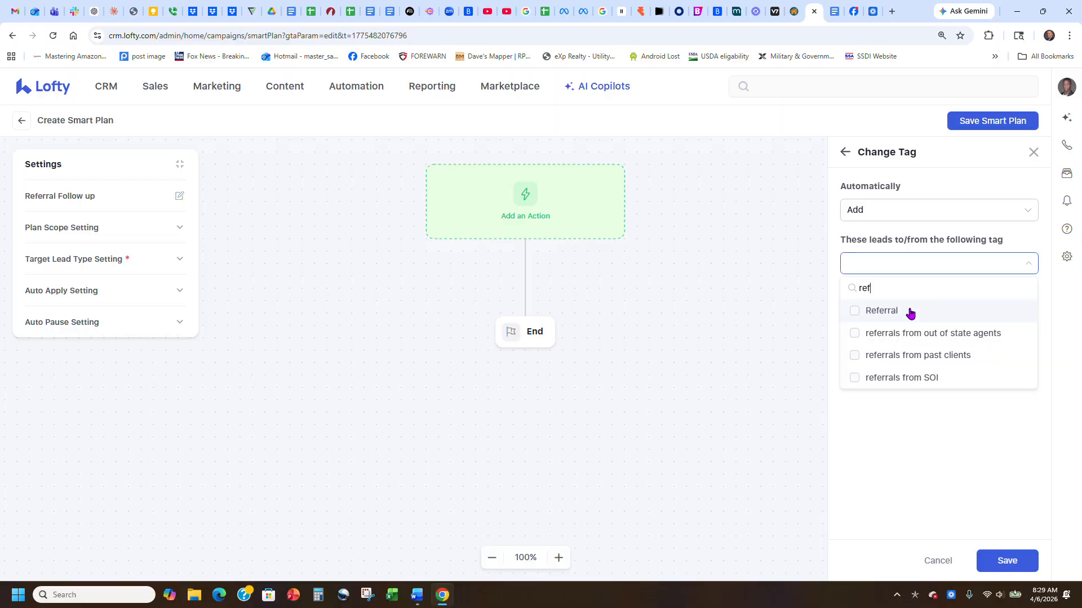
{"action": "left_click", "coordinate": [958, 356]}
{"action": "left_click", "coordinate": [905, 429]}
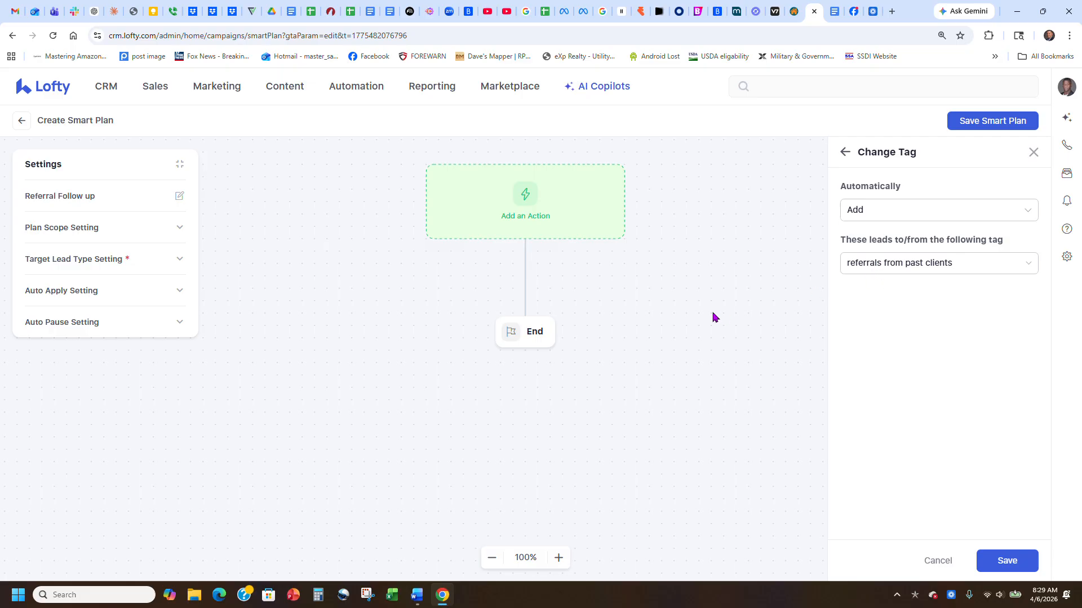
{"action": "scroll", "coordinate": [714, 317], "scroll_direction": "up", "scroll_amount": 2}
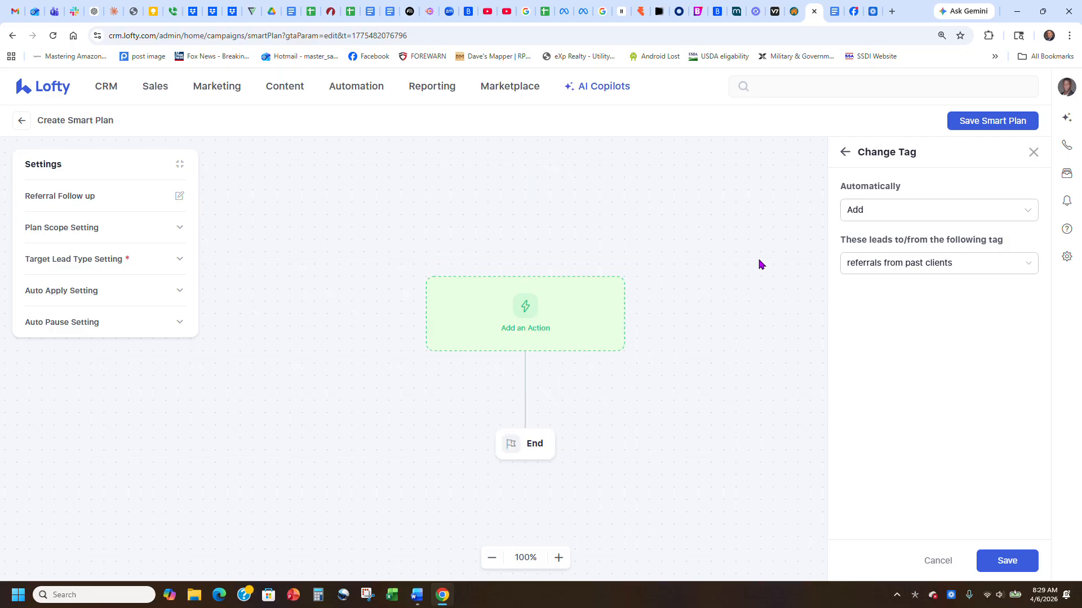
{"action": "left_click", "coordinate": [1022, 562]}
{"action": "scroll", "coordinate": [730, 321], "scroll_direction": "down", "scroll_amount": 2}
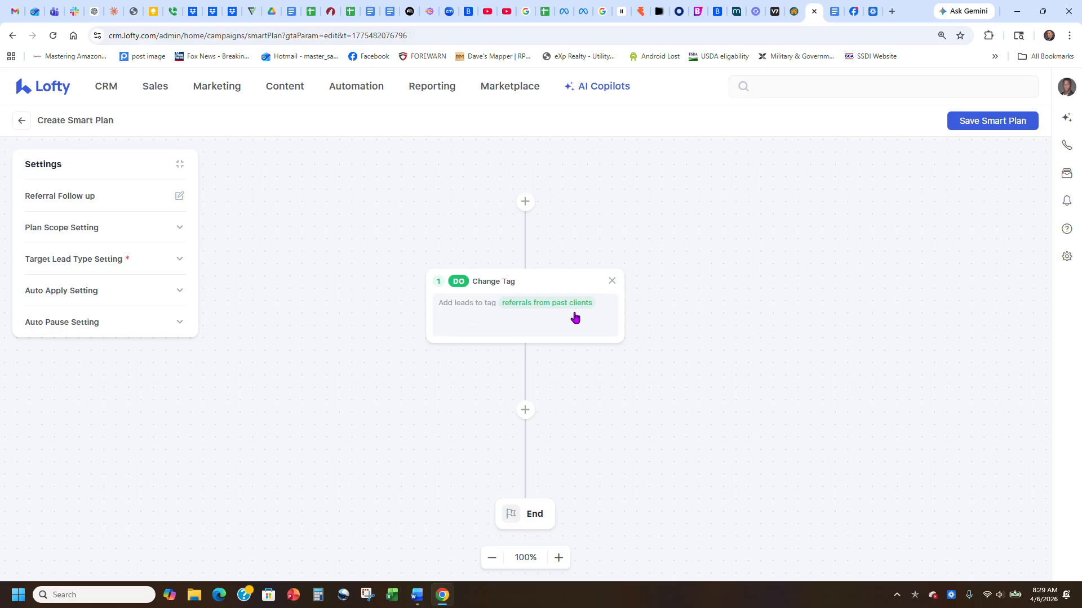
Start an Auto Email action above the Change Tag step.
{"action": "left_click", "coordinate": [525, 203]}
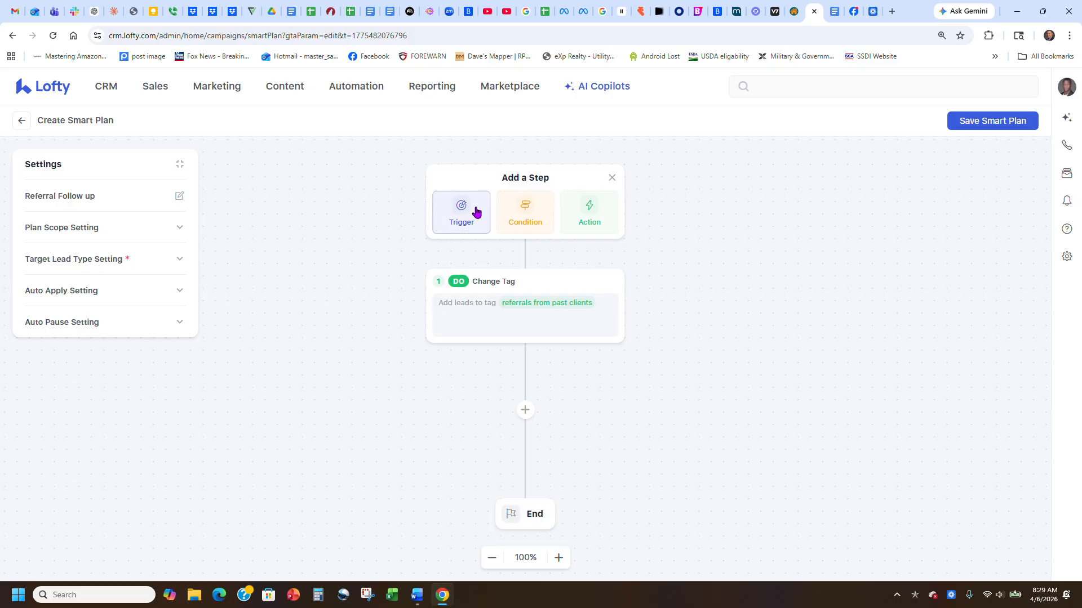
{"action": "left_click", "coordinate": [582, 210]}
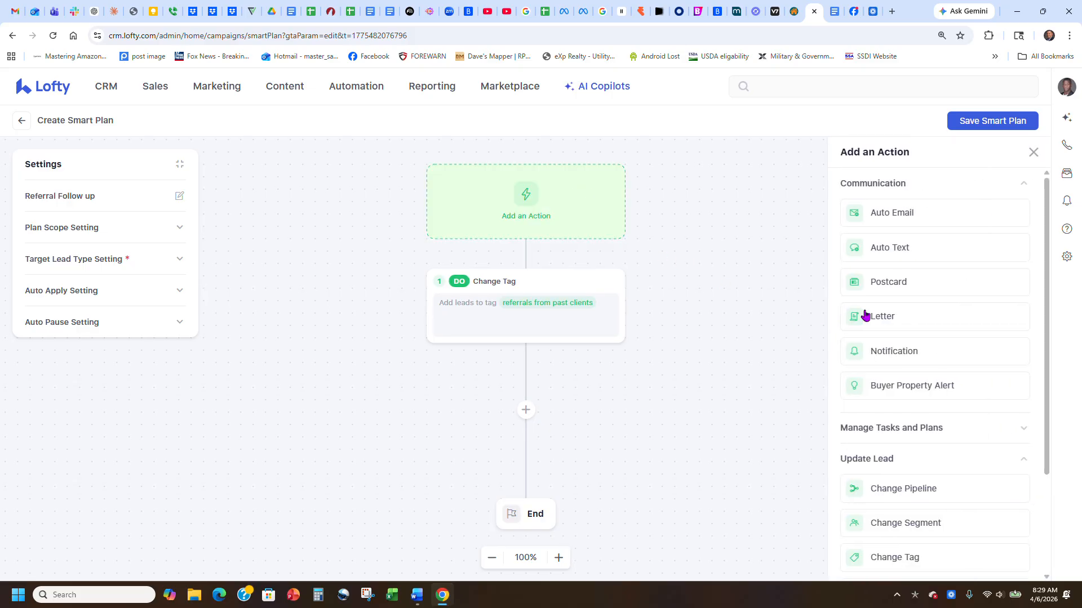
{"action": "left_click", "coordinate": [932, 218]}
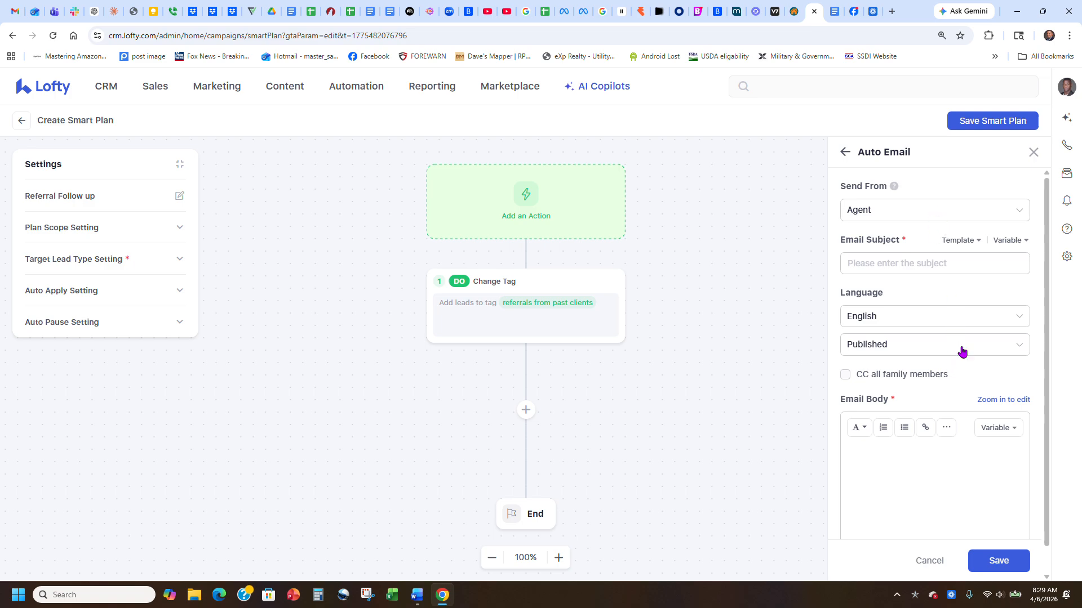
Fill the Auto Email with the "Quick question about your home" template from the Past client referrals folder and save the action.
{"action": "left_click", "coordinate": [972, 245]}
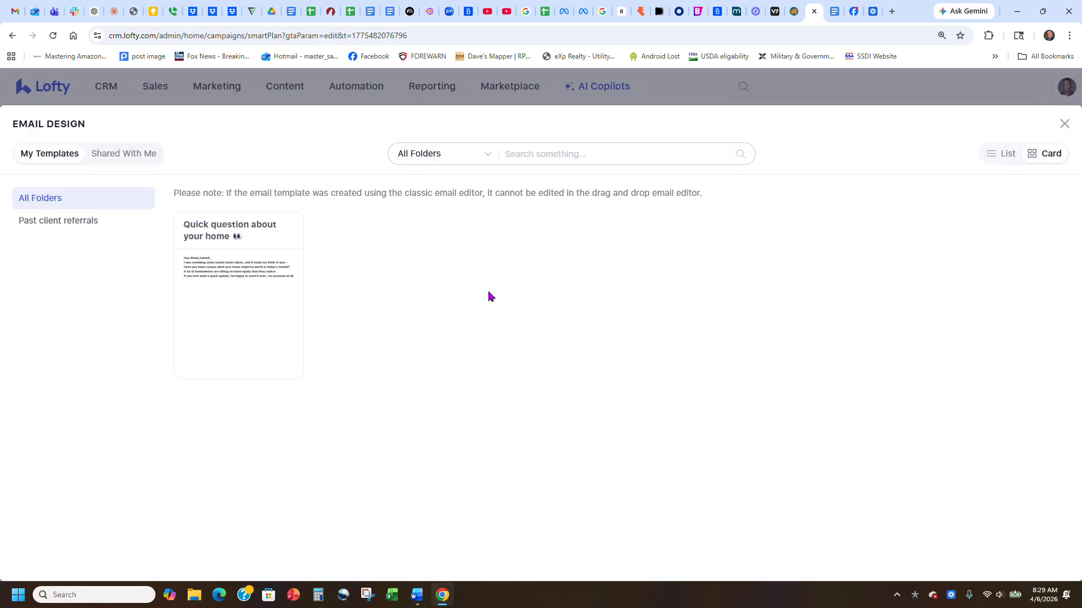
{"action": "mouse_move", "coordinate": [235, 295]}
{"action": "left_click", "coordinate": [54, 221]}
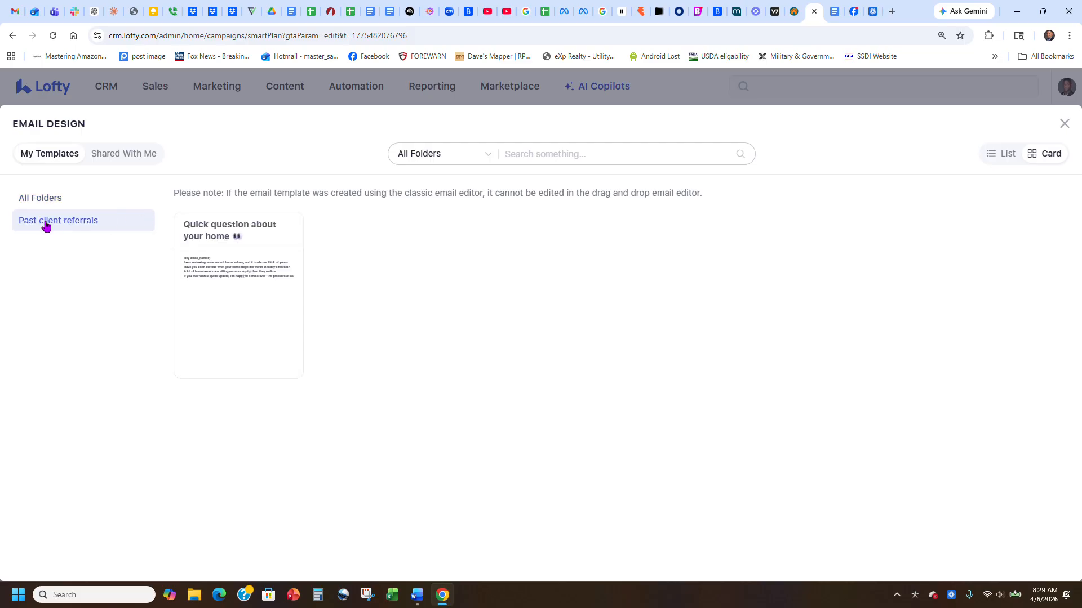
{"action": "left_click", "coordinate": [254, 259]}
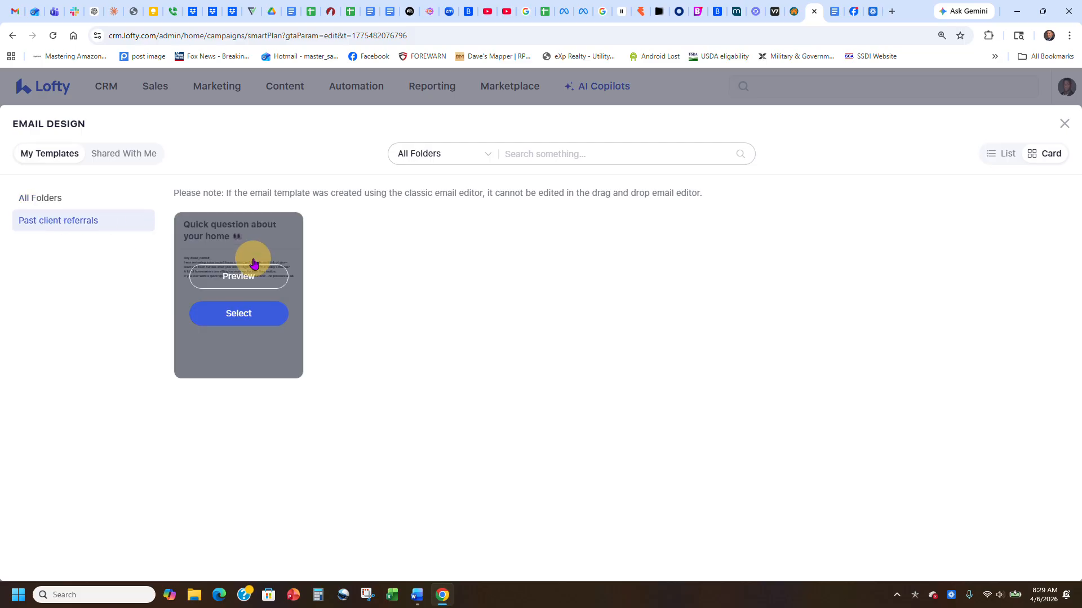
{"action": "left_click", "coordinate": [251, 318]}
{"action": "scroll", "coordinate": [965, 296], "scroll_direction": "down", "scroll_amount": 1}
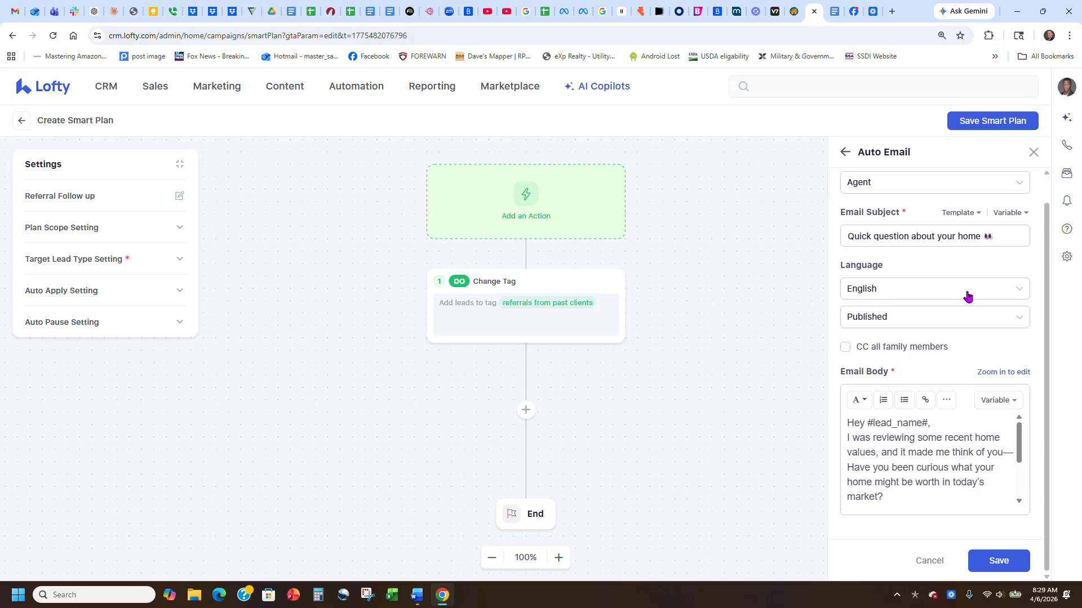
{"action": "left_click", "coordinate": [998, 559]}
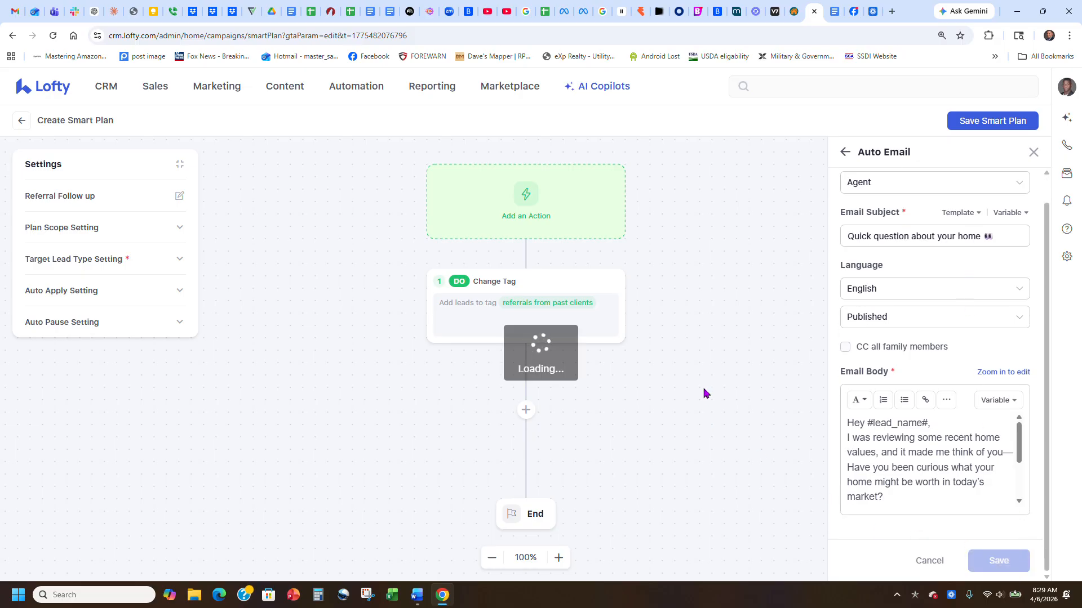
Try to move the Change Tag step above the Auto Email step in the plan flow.
{"action": "scroll", "coordinate": [736, 384], "scroll_direction": "down", "scroll_amount": 1}
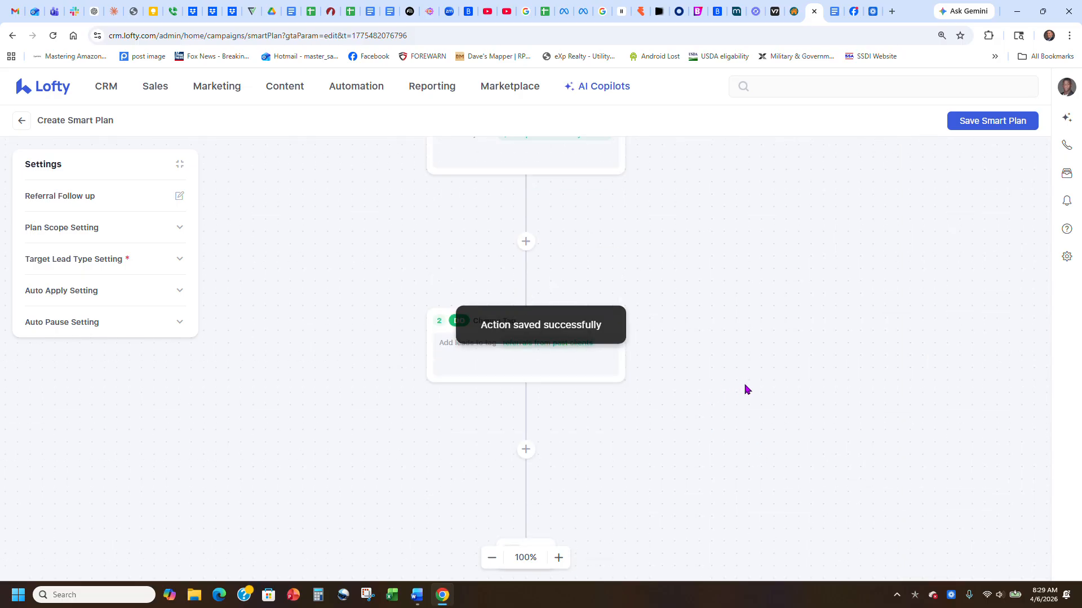
{"action": "scroll", "coordinate": [745, 385], "scroll_direction": "up", "scroll_amount": 4}
{"action": "scroll", "coordinate": [642, 484], "scroll_direction": "down", "scroll_amount": 1}
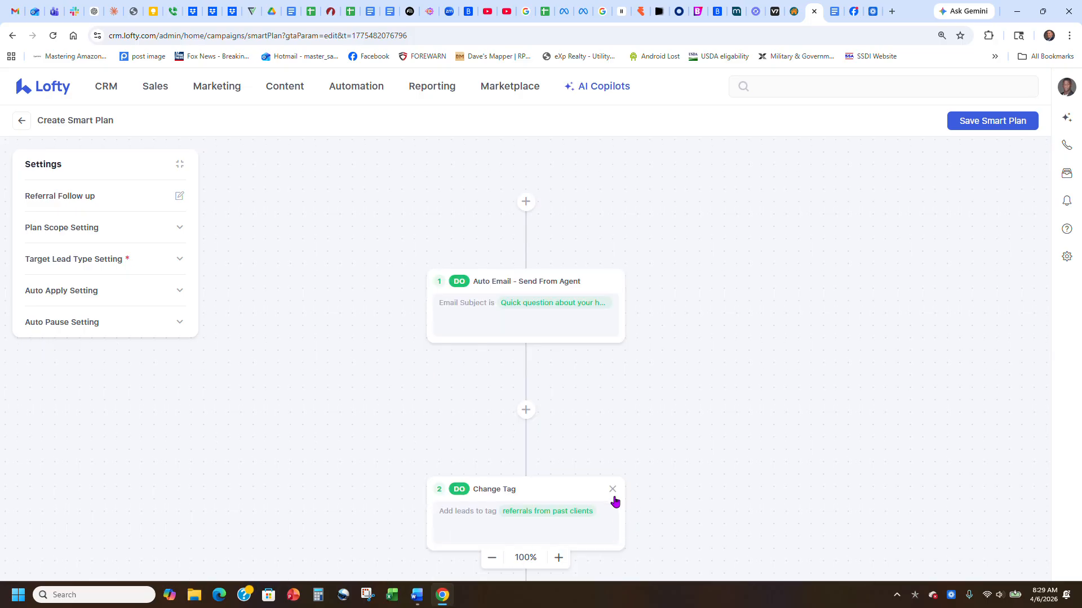
{"action": "left_click_drag", "start_coordinate": [573, 491], "coordinate": [564, 457]}
{"action": "left_click", "coordinate": [506, 284]}
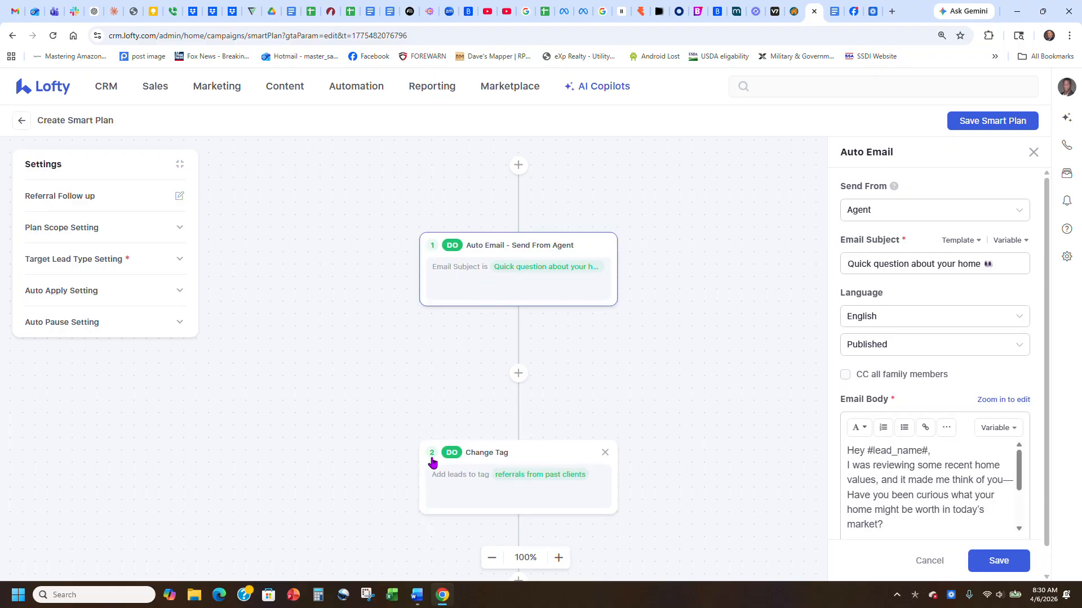
{"action": "left_click", "coordinate": [505, 464]}
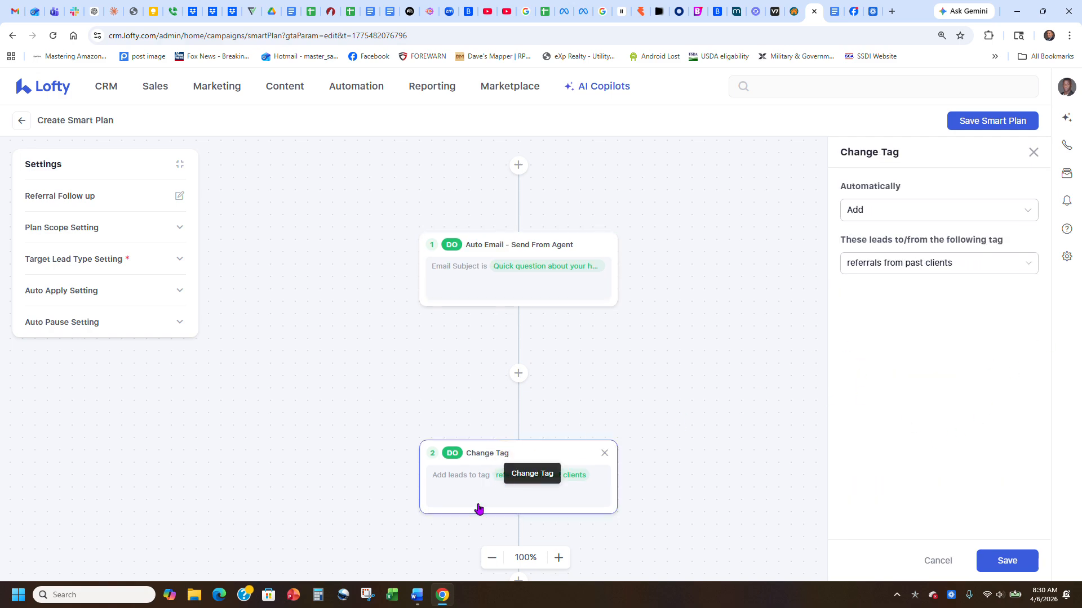
{"action": "left_click_drag", "start_coordinate": [527, 457], "coordinate": [539, 445]}
{"action": "mouse_move", "coordinate": [541, 449]}
{"action": "left_mouse_down"}
{"action": "mouse_move", "coordinate": [534, 469]}
{"action": "mouse_move", "coordinate": [525, 457]}
{"action": "left_mouse_up"}
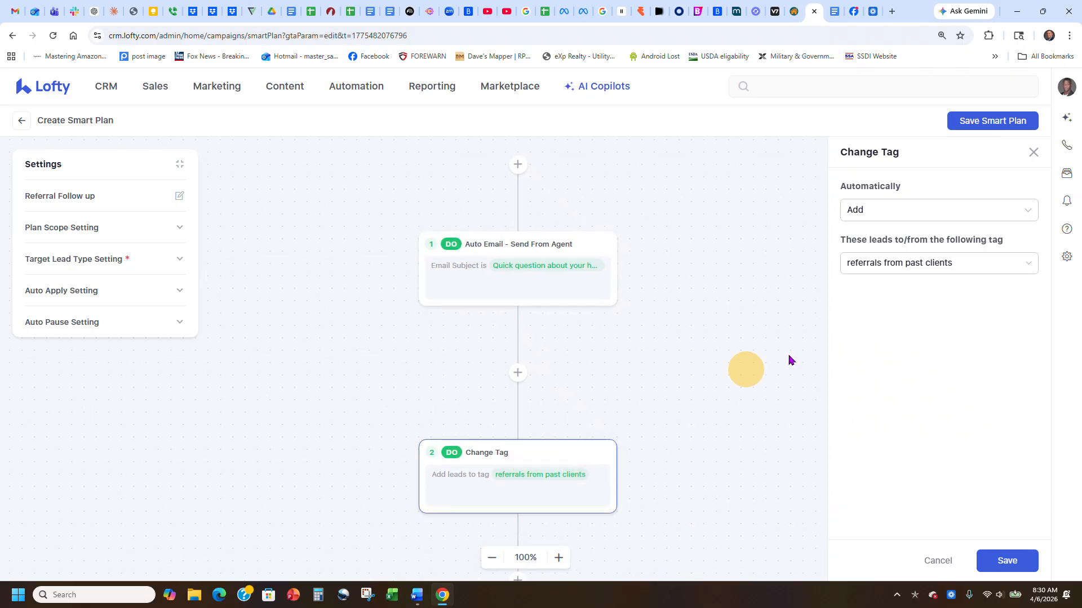
Delete the Change Tag step that follows the Auto Email step.
{"action": "left_click", "coordinate": [20, 367]}
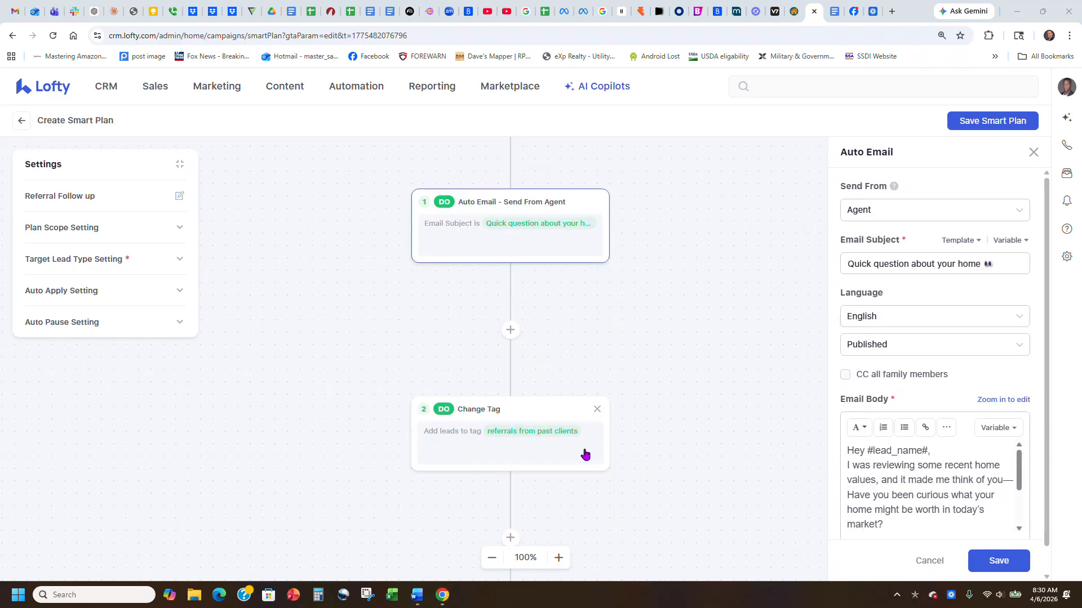
{"action": "left_click", "coordinate": [596, 409]}
{"action": "left_click", "coordinate": [636, 351]}
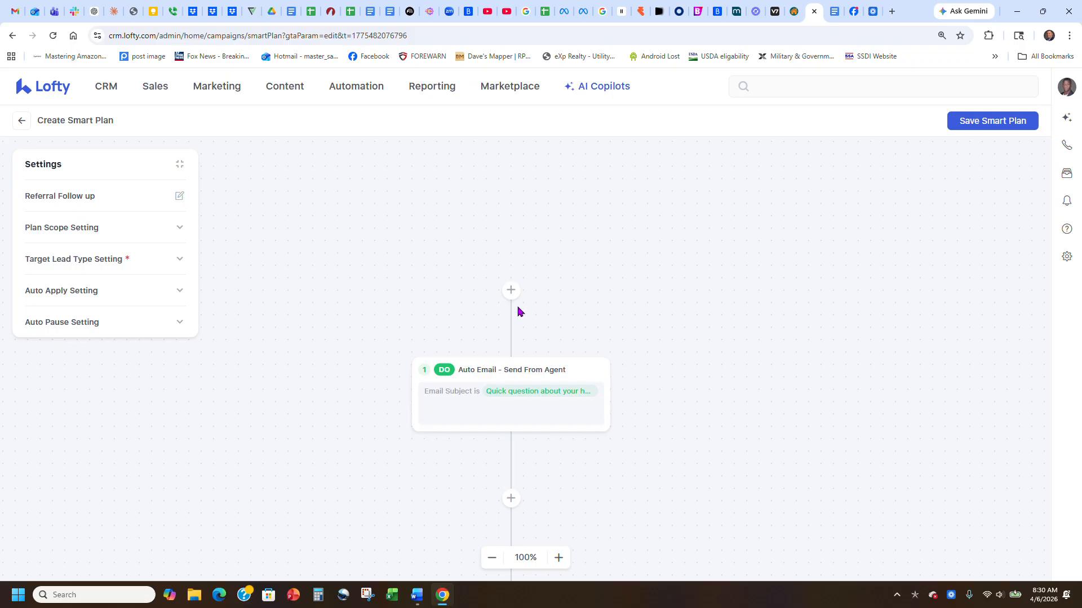
Add a Change Tag action above the Auto Email that adds leads to the "referrals from past clients" tag, and save it.
{"action": "left_click", "coordinate": [510, 291]}
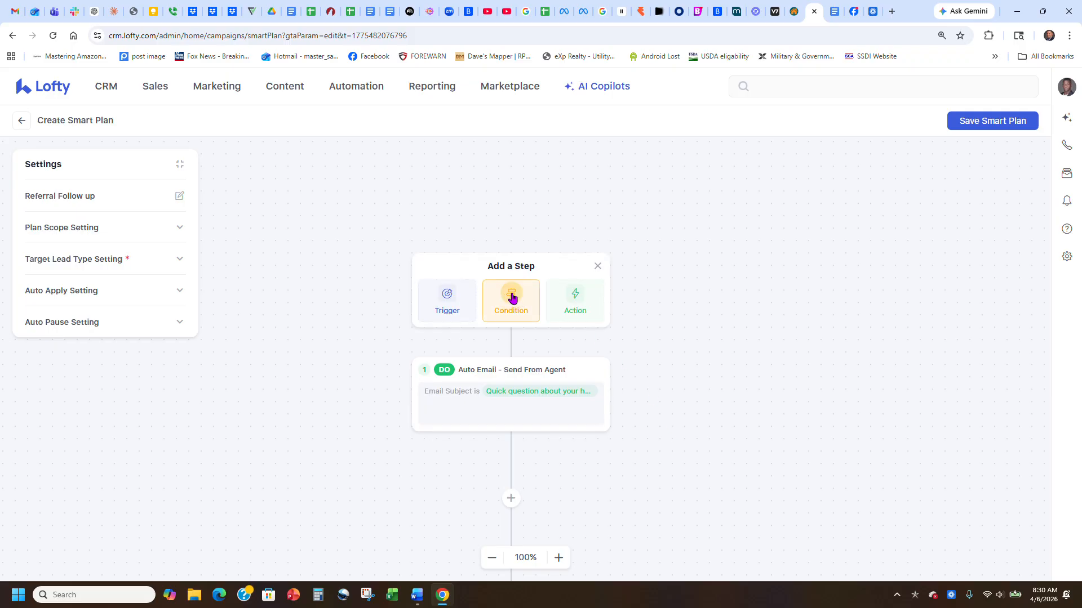
{"action": "left_click", "coordinate": [586, 297]}
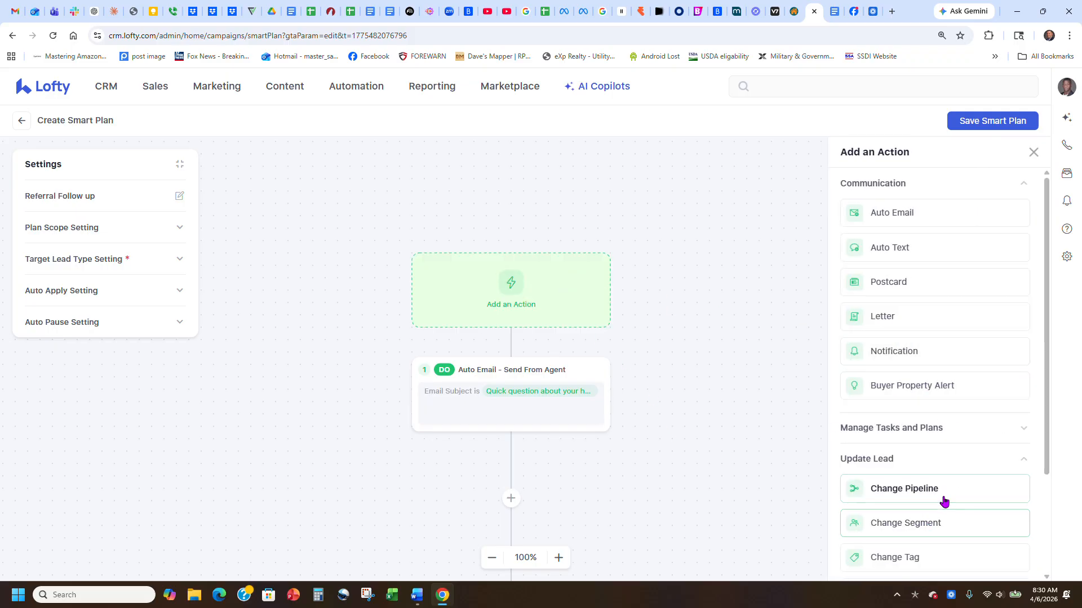
{"action": "left_click", "coordinate": [909, 559]}
{"action": "left_click", "coordinate": [915, 210]}
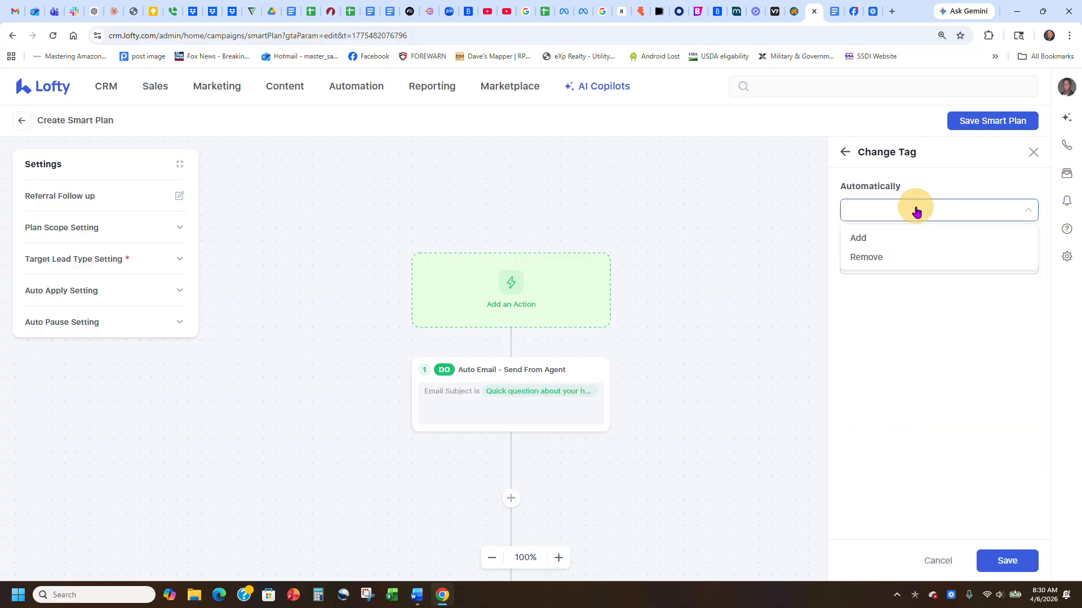
{"action": "left_click", "coordinate": [911, 236]}
{"action": "left_click", "coordinate": [911, 263]}
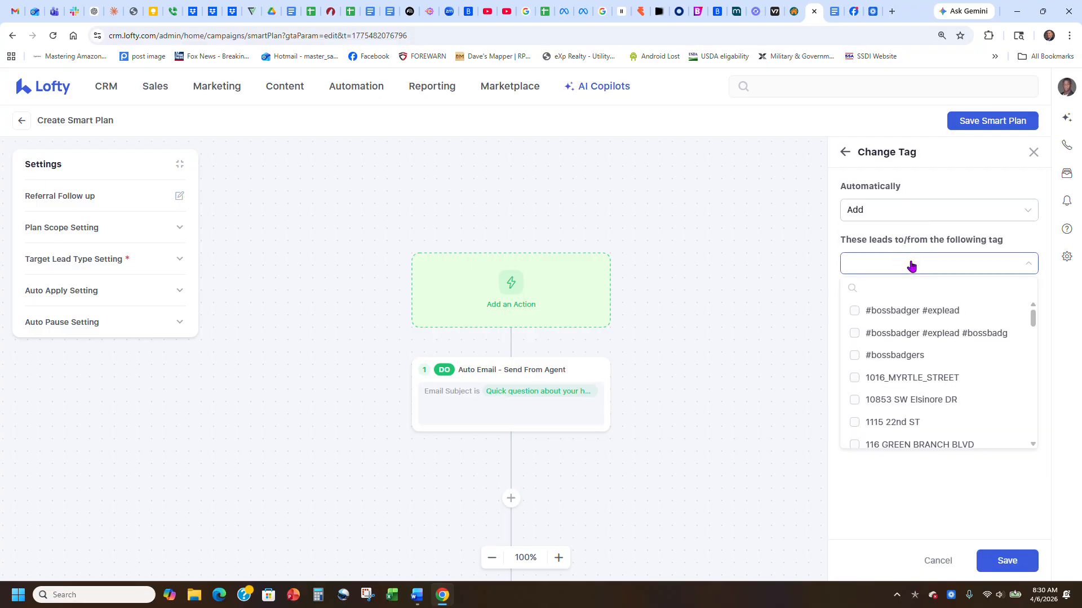
{"action": "left_click", "coordinate": [901, 283]}
{"action": "type", "text": "ref"}
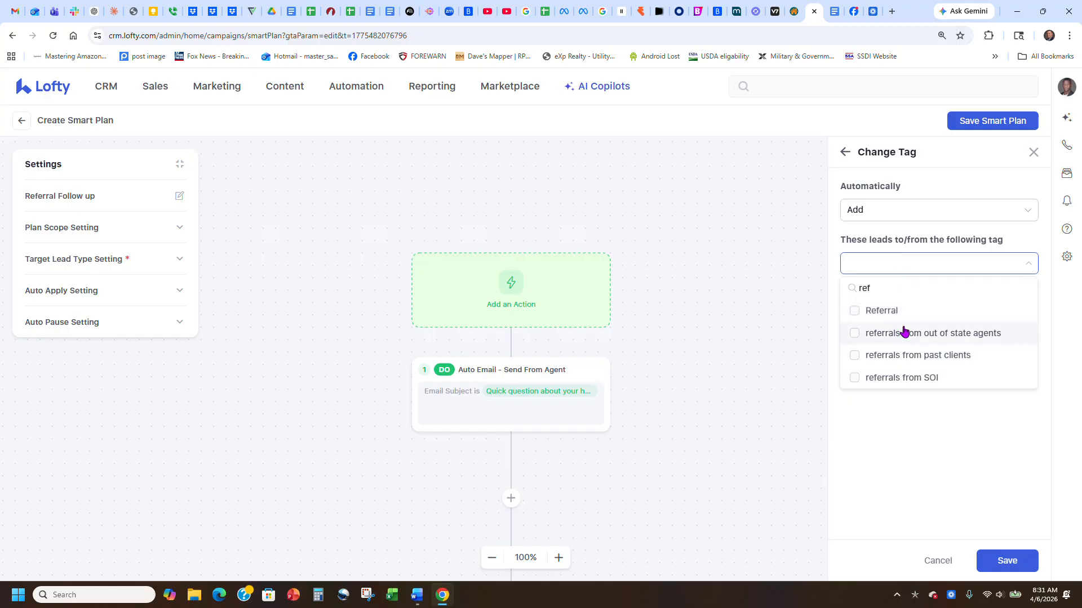
{"action": "left_click", "coordinate": [900, 355]}
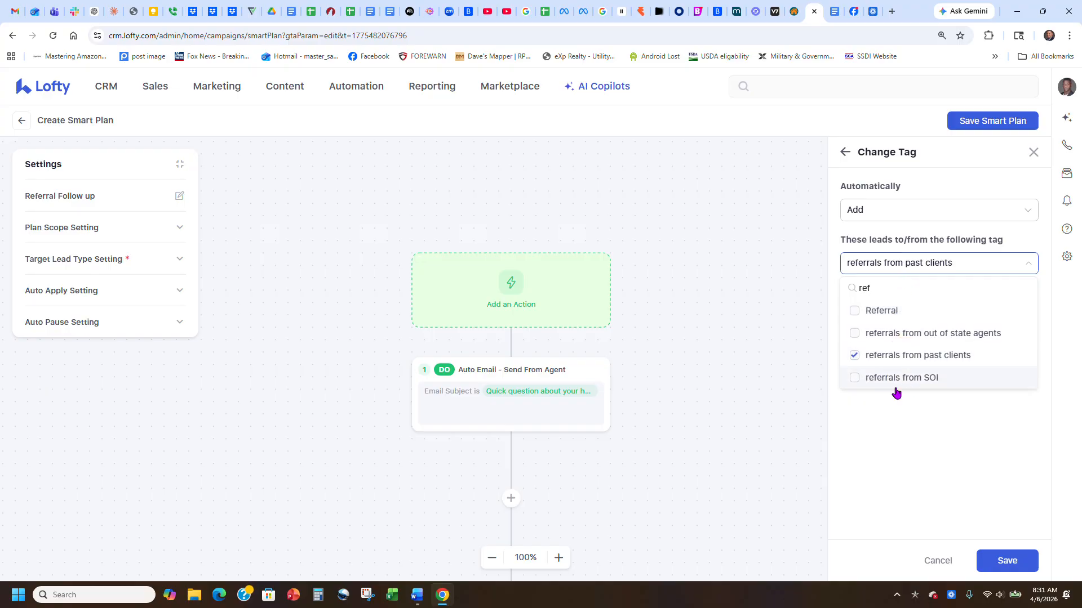
{"action": "left_click", "coordinate": [1008, 561]}
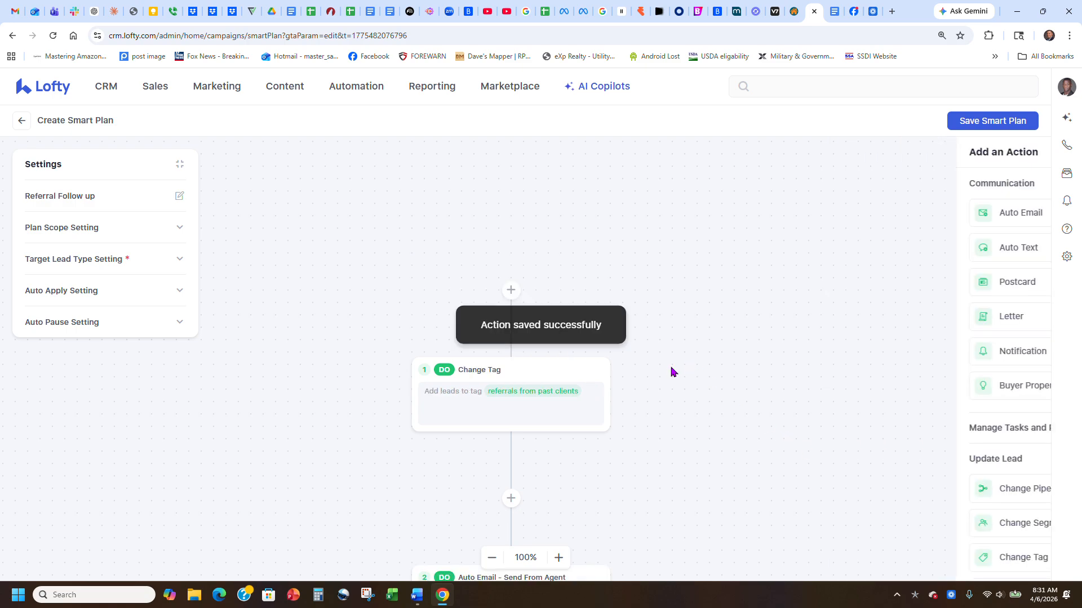
Add an Auto Text action after the Auto Email using the "Hope you're doing well" template from My Templates, and save it.
{"action": "scroll", "coordinate": [725, 353], "scroll_direction": "down", "scroll_amount": 2}
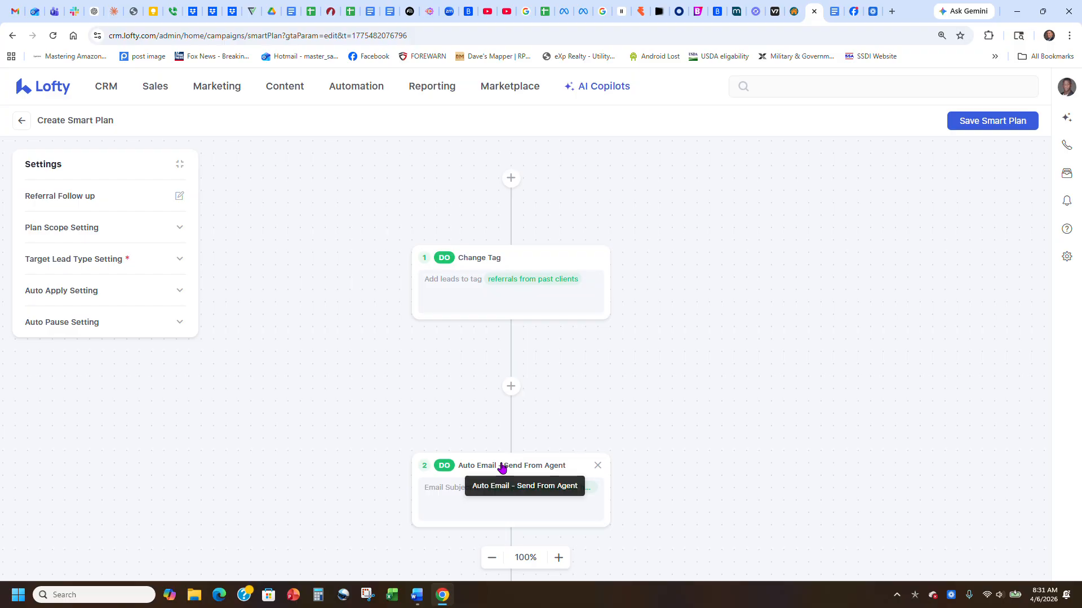
{"action": "scroll", "coordinate": [645, 382], "scroll_direction": "down", "scroll_amount": 3}
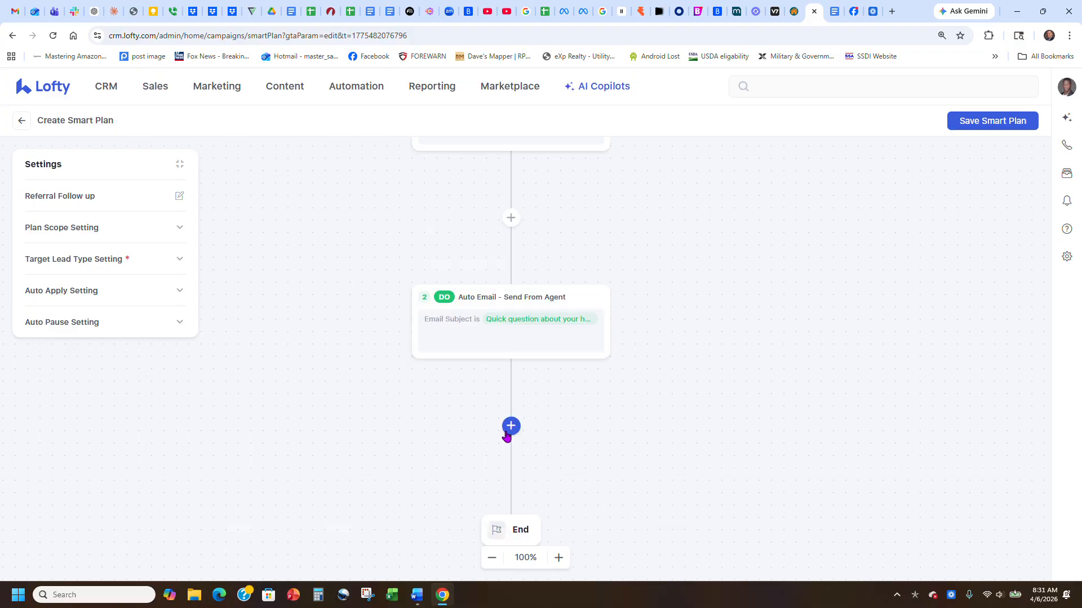
{"action": "left_click", "coordinate": [449, 341]}
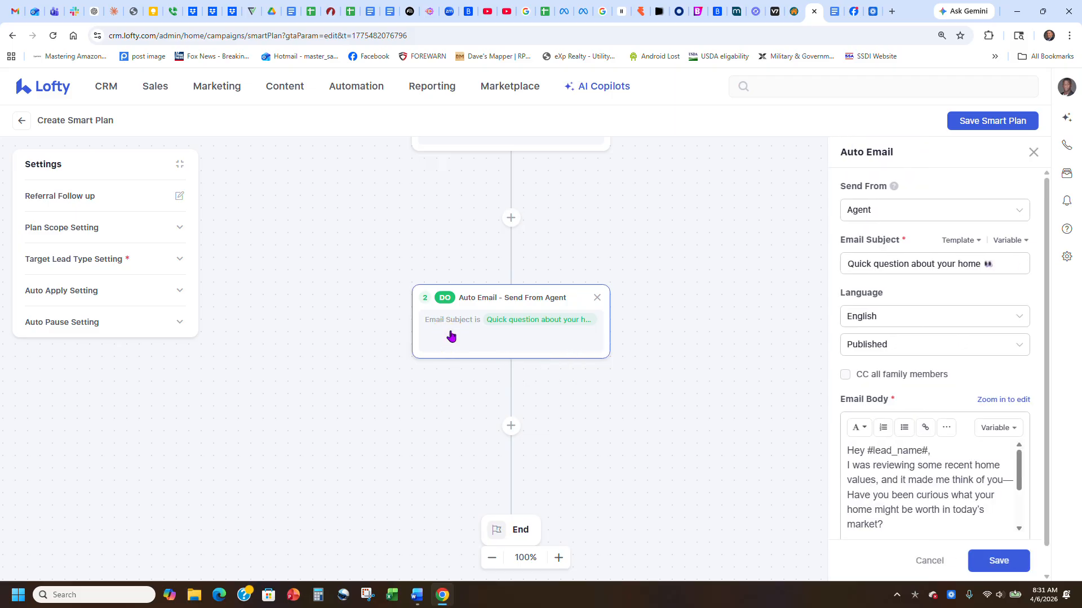
{"action": "left_click", "coordinate": [511, 427]}
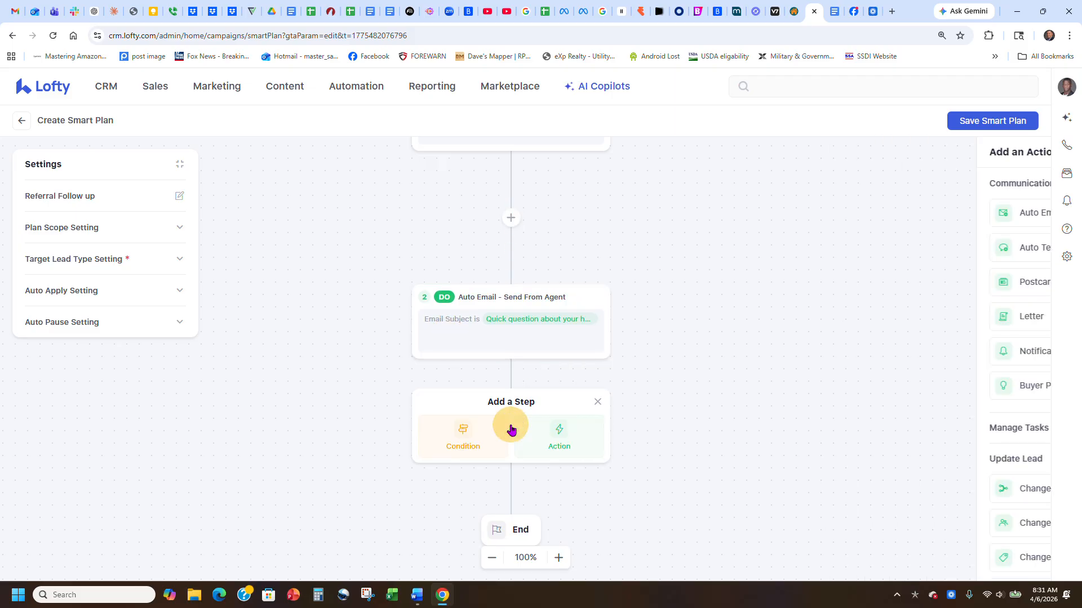
{"action": "left_click", "coordinate": [552, 448]}
{"action": "left_click", "coordinate": [897, 260]}
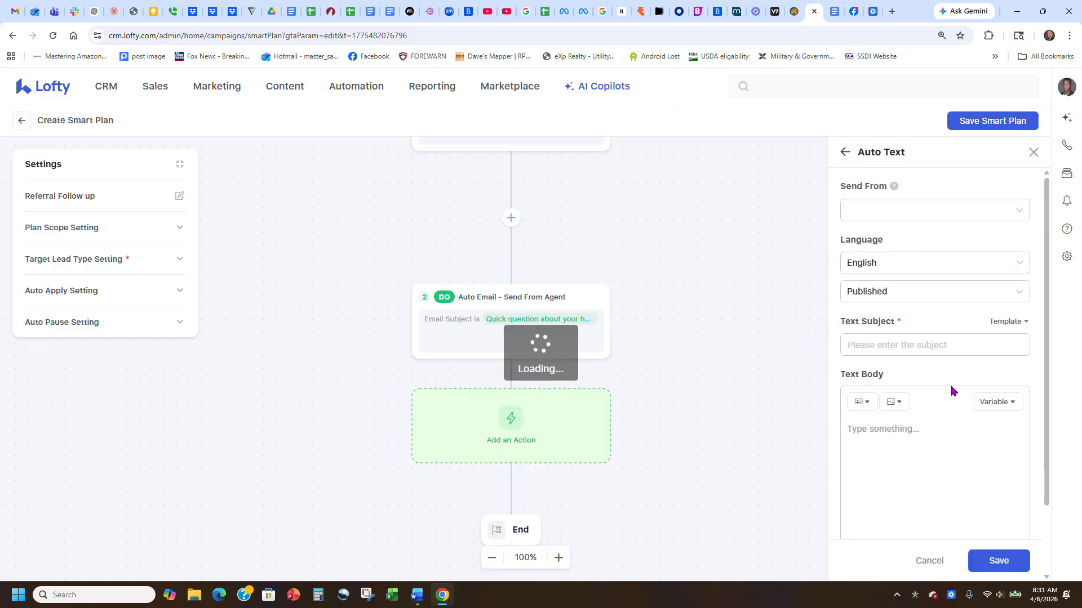
{"action": "left_click", "coordinate": [1014, 322]}
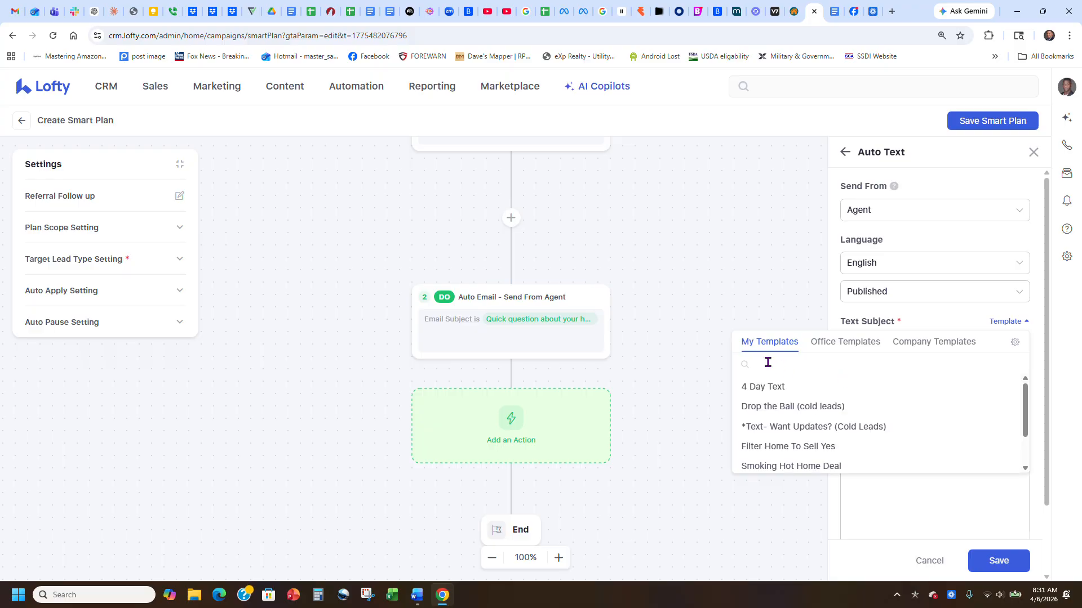
{"action": "left_click_drag", "start_coordinate": [1025, 411], "coordinate": [1025, 434]}
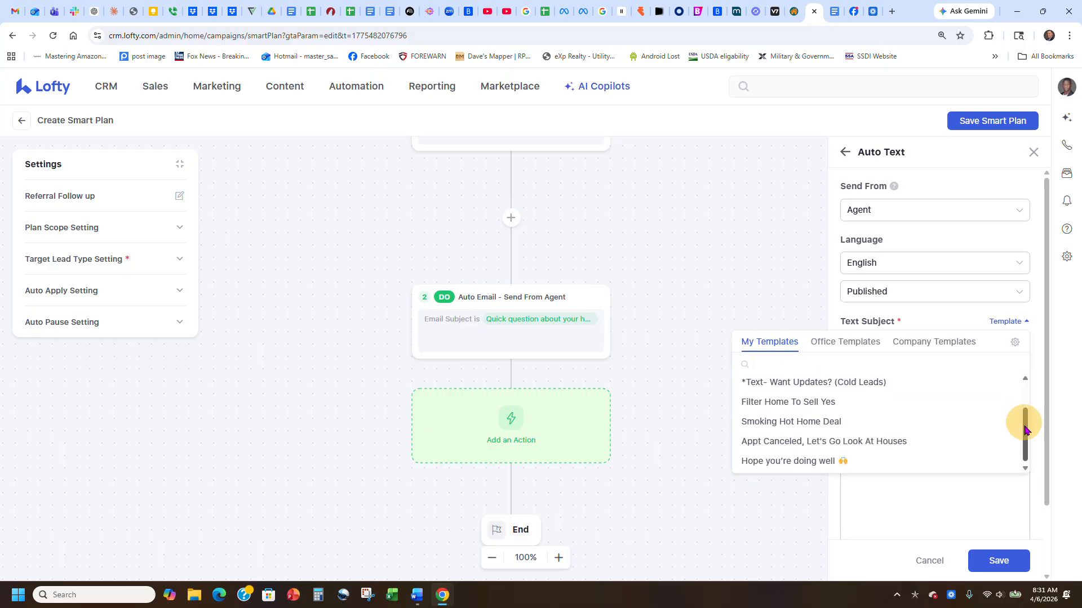
{"action": "left_click", "coordinate": [813, 457]}
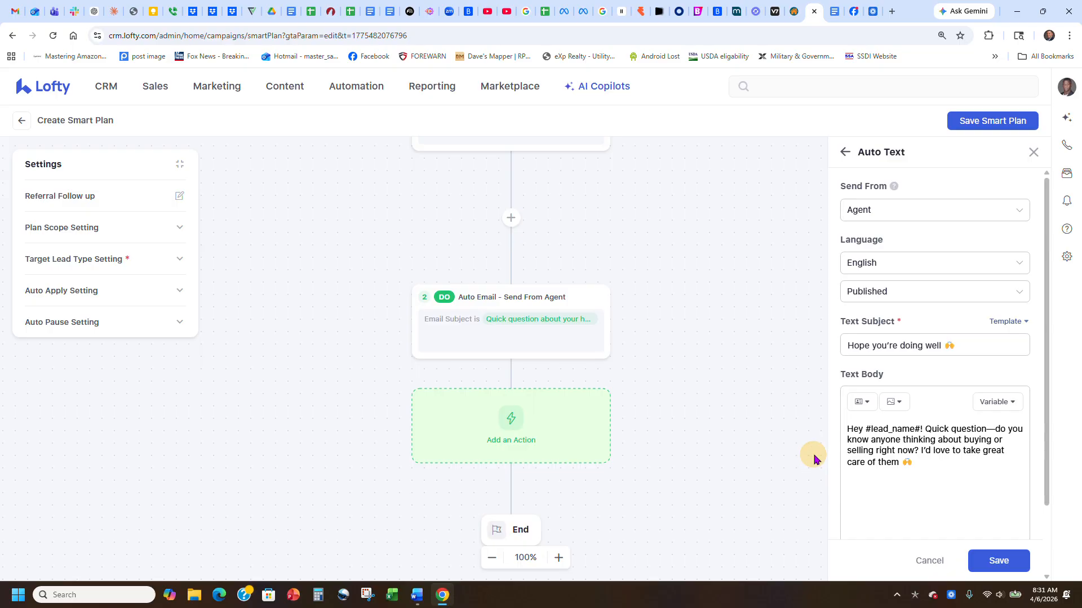
{"action": "left_click", "coordinate": [985, 559]}
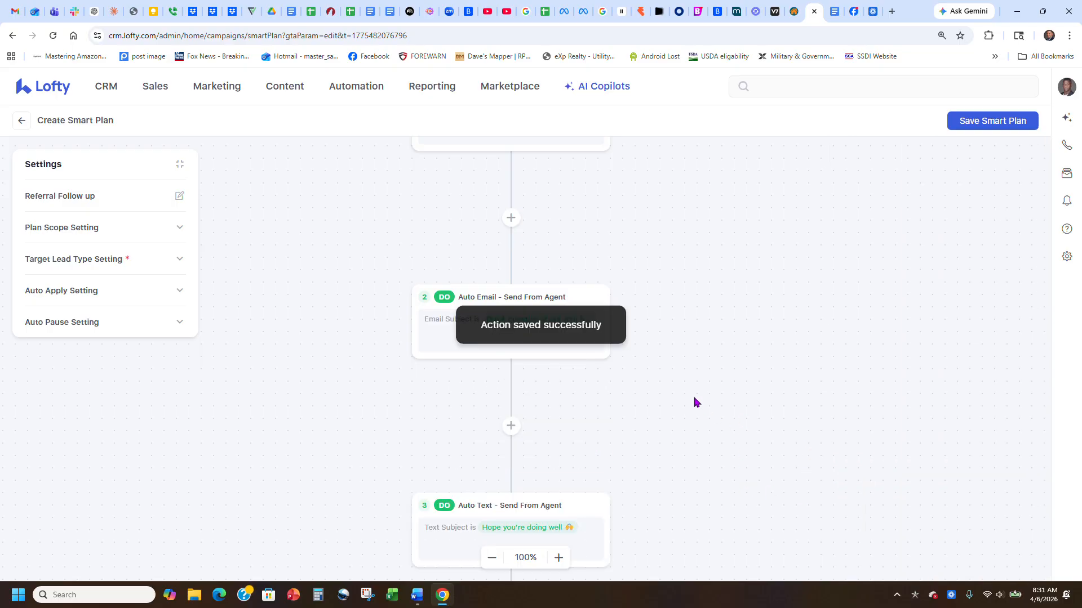
{"action": "scroll", "coordinate": [699, 388], "scroll_direction": "up", "scroll_amount": 3}
{"action": "scroll", "coordinate": [509, 280], "scroll_direction": "down", "scroll_amount": 3}
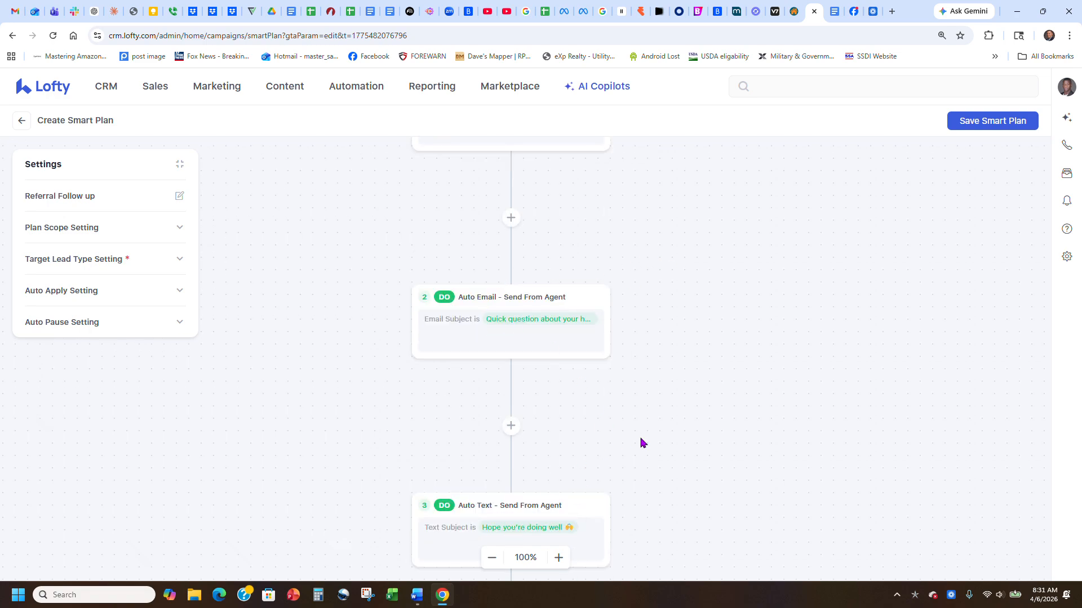
{"action": "scroll", "coordinate": [642, 439], "scroll_direction": "up", "scroll_amount": 1}
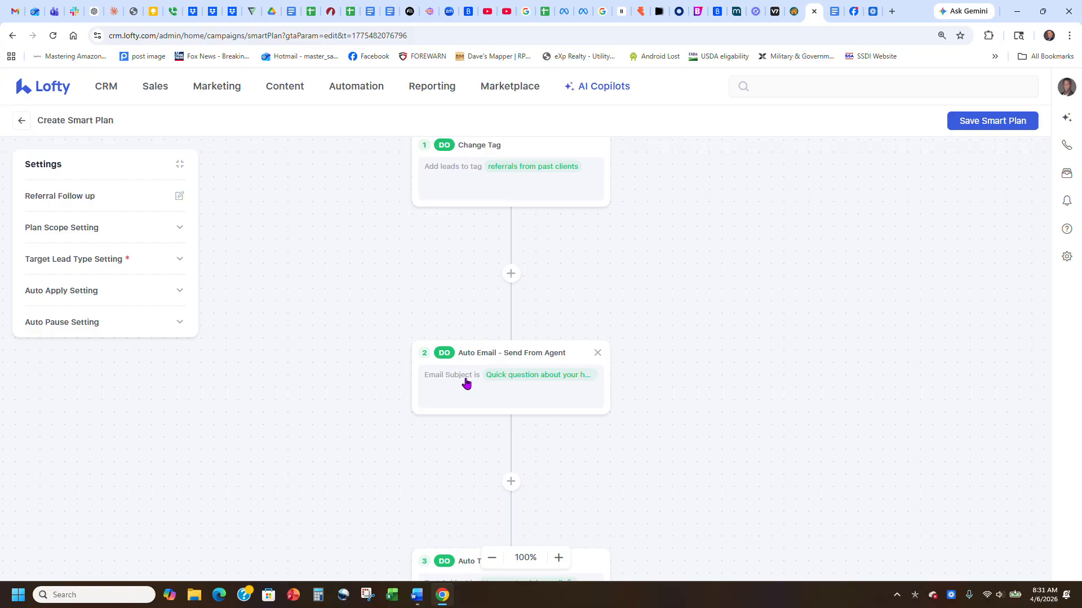
{"action": "left_click", "coordinate": [510, 275]}
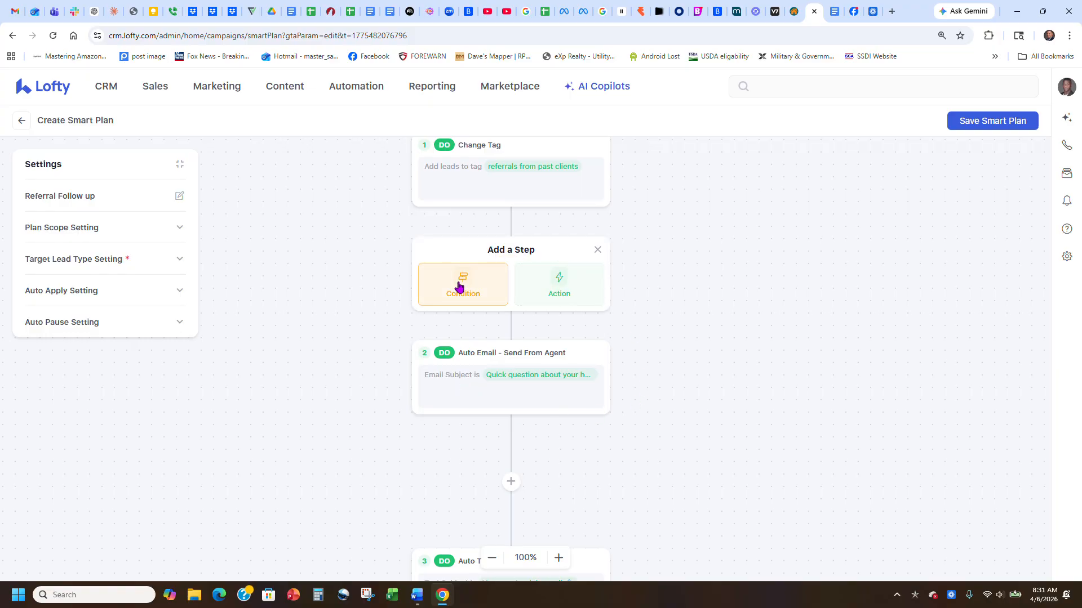
{"action": "left_click", "coordinate": [531, 292]}
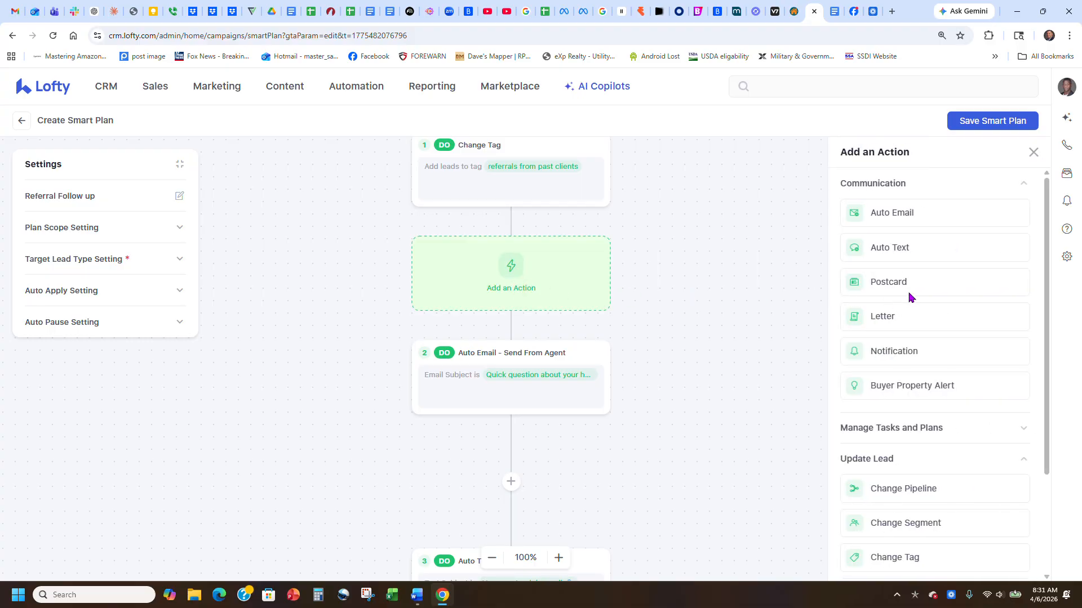
{"action": "scroll", "coordinate": [983, 263], "scroll_direction": "down", "scroll_amount": 3}
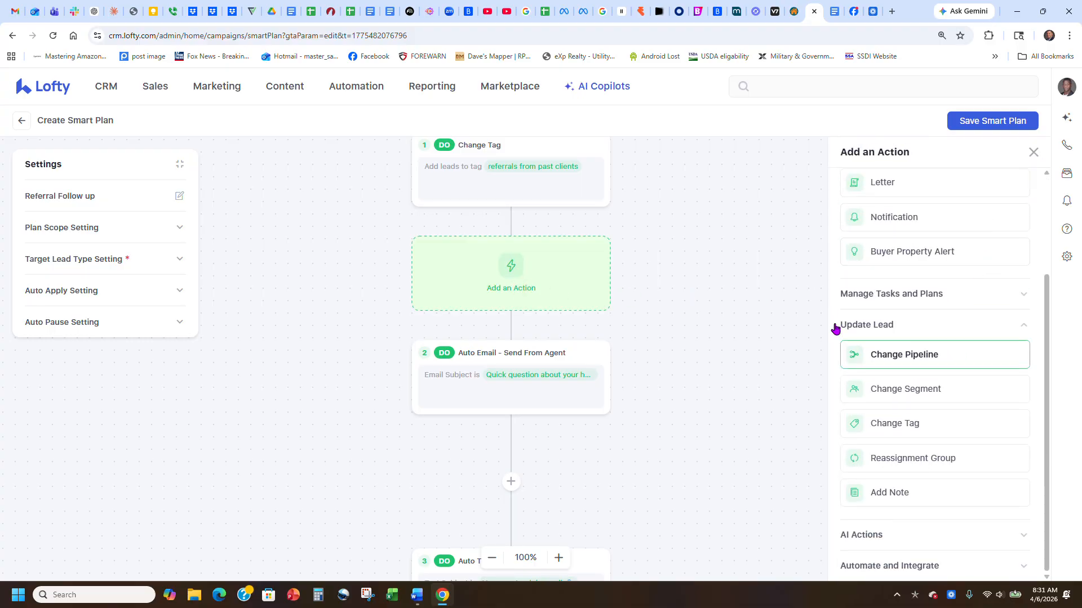
{"action": "left_click", "coordinate": [1034, 151]}
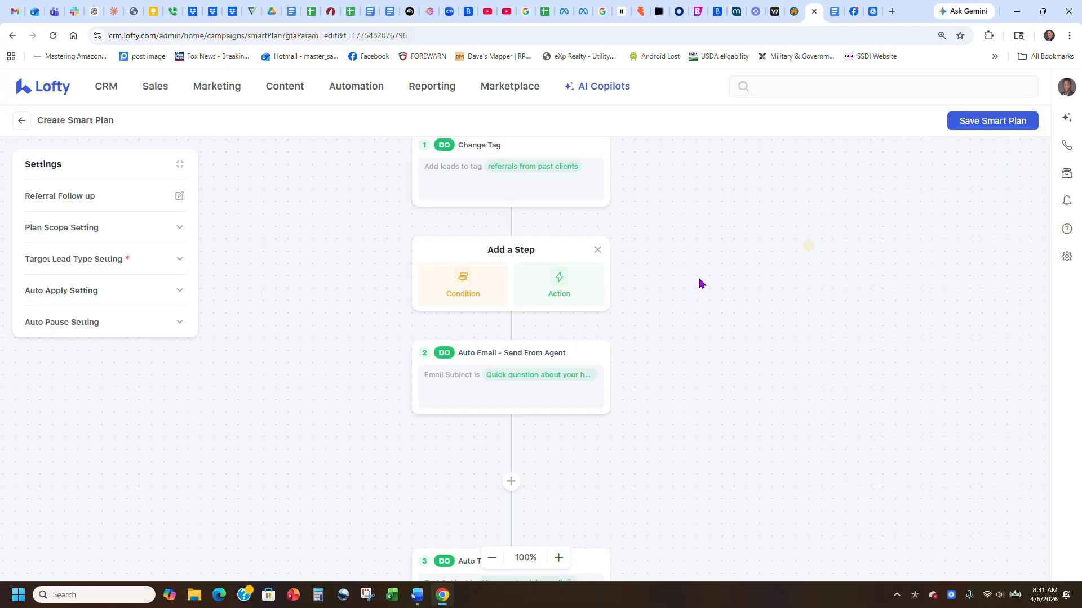
{"action": "left_click", "coordinate": [597, 249]}
{"action": "scroll", "coordinate": [624, 278], "scroll_direction": "down", "scroll_amount": 3}
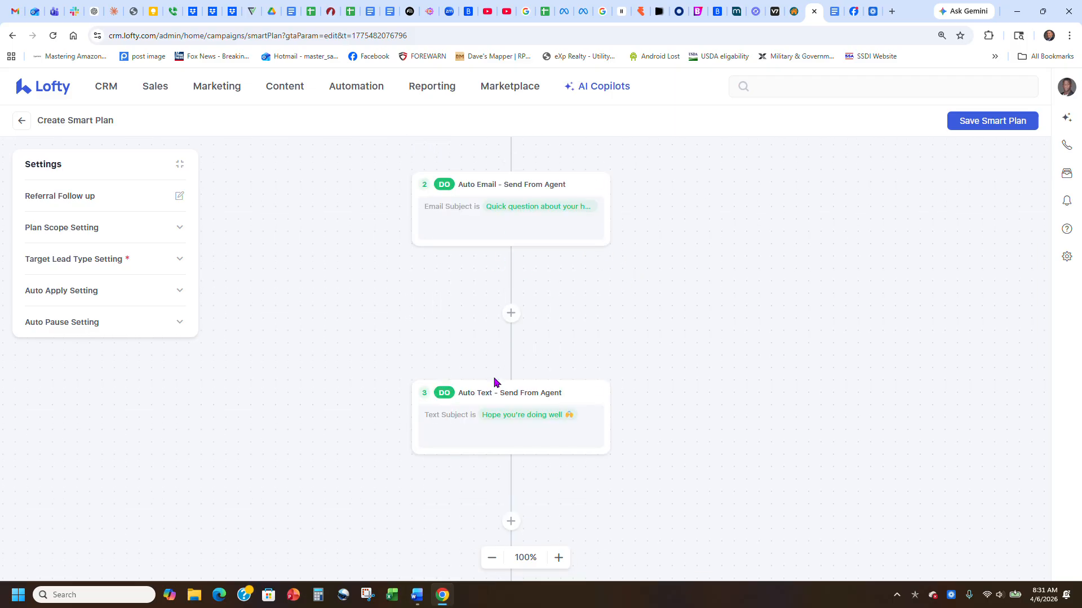
{"action": "left_click", "coordinate": [29, 366]}
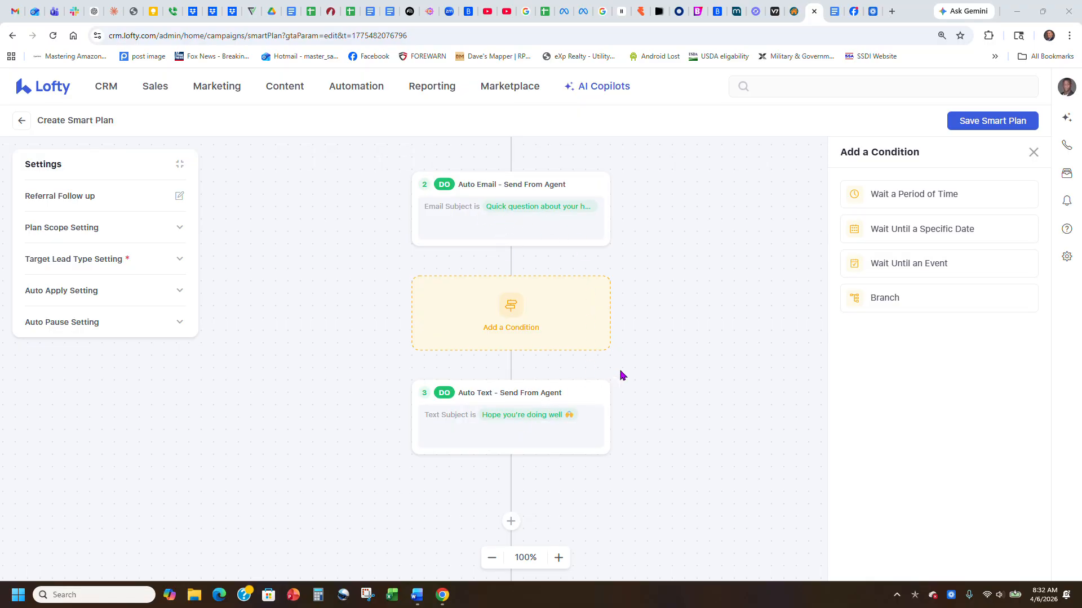
{"action": "left_click", "coordinate": [664, 289]}
{"action": "scroll", "coordinate": [680, 299], "scroll_direction": "up", "scroll_amount": 3}
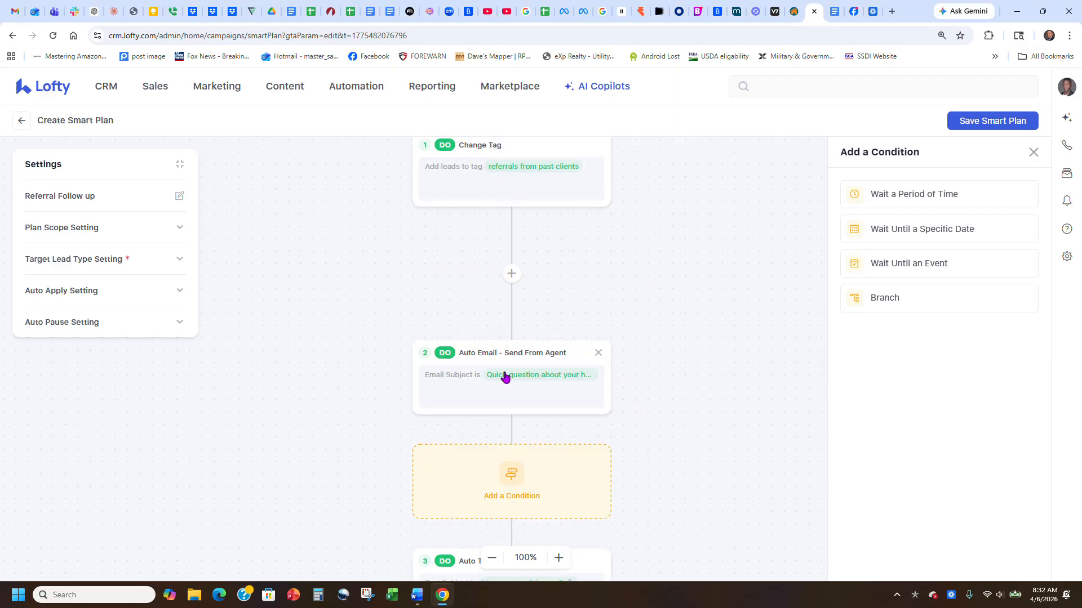
Add a Wait a Period of Time condition of 5 minutes between the Change Tag and Auto Email steps, and save it.
{"action": "left_click", "coordinate": [511, 275]}
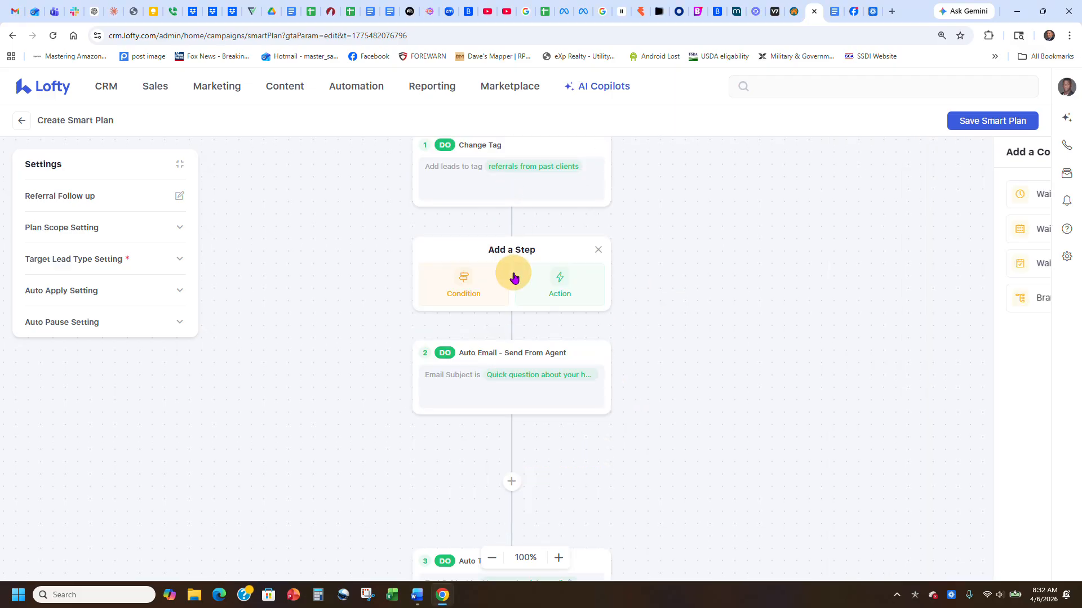
{"action": "left_click", "coordinate": [455, 288]}
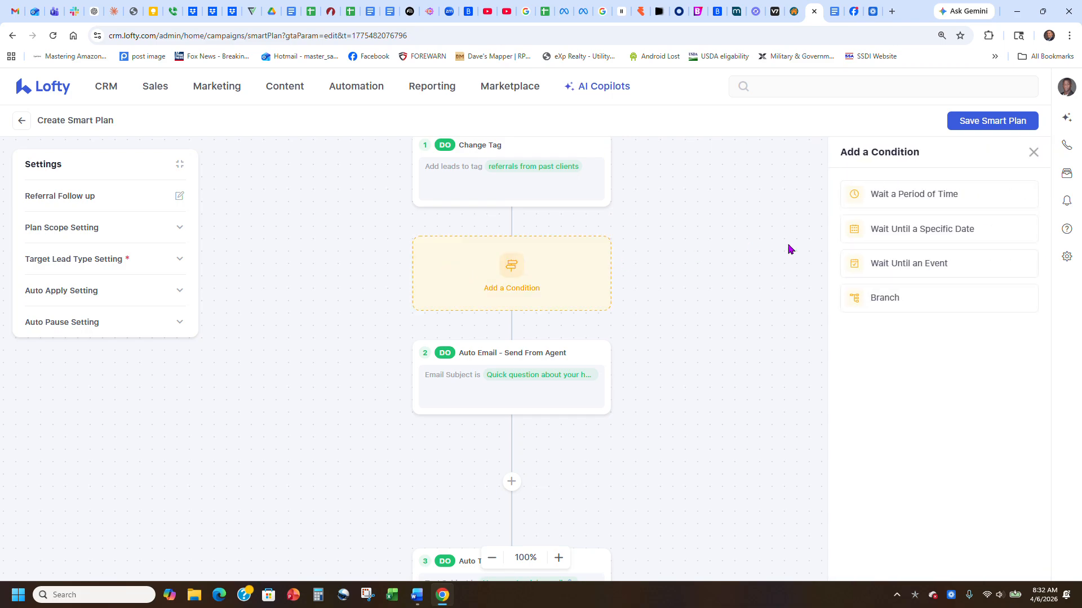
{"action": "left_click", "coordinate": [941, 197]}
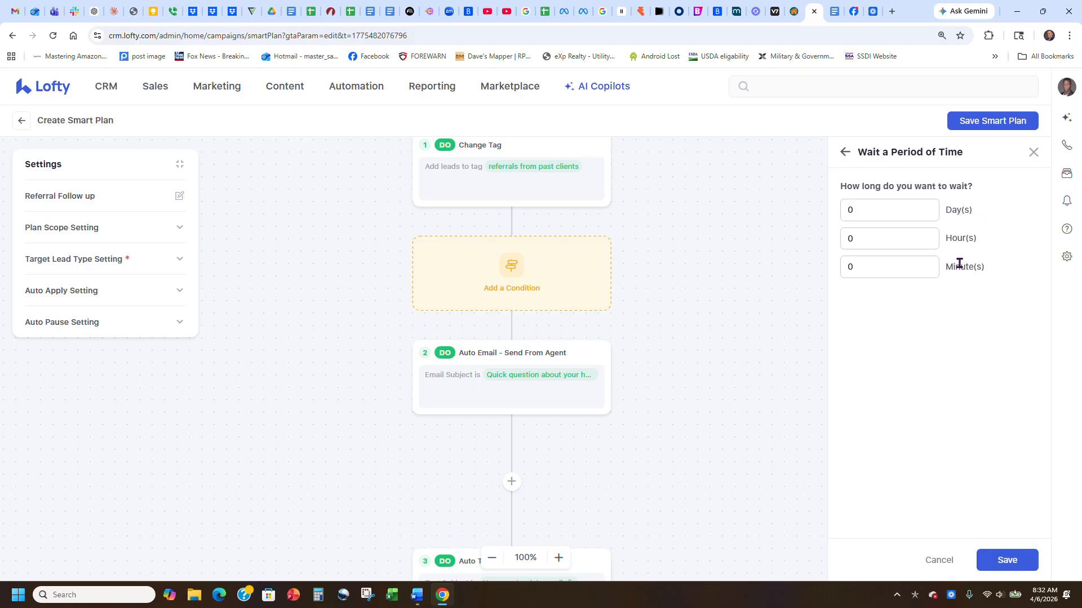
{"action": "left_click", "coordinate": [1009, 560]}
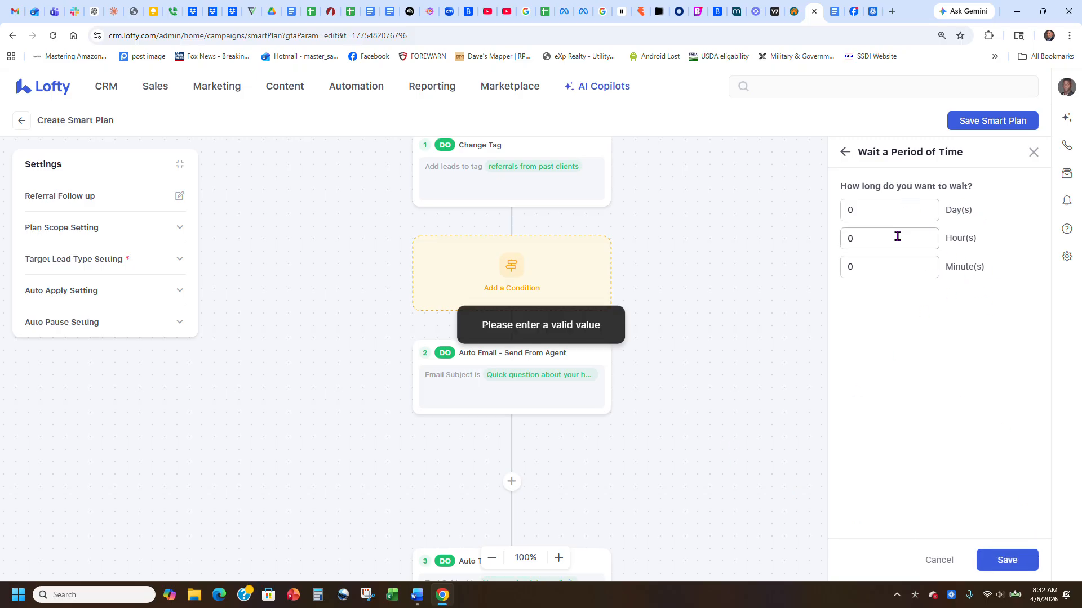
{"action": "left_click", "coordinate": [855, 266]}
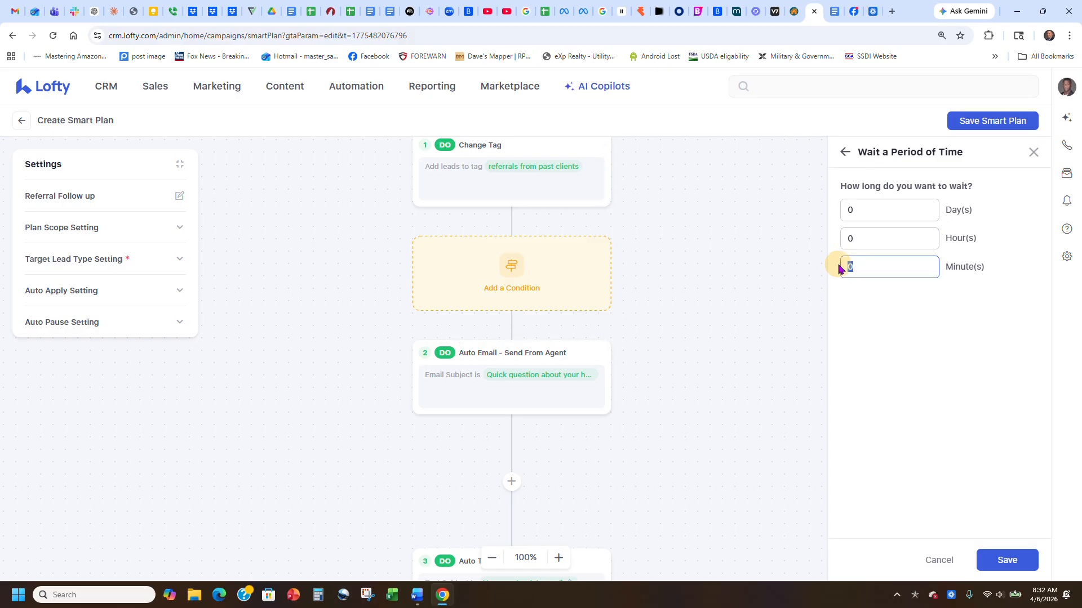
{"action": "key", "text": "BackSpace"}
{"action": "type", "text": "5"}
{"action": "left_click", "coordinate": [1005, 560]}
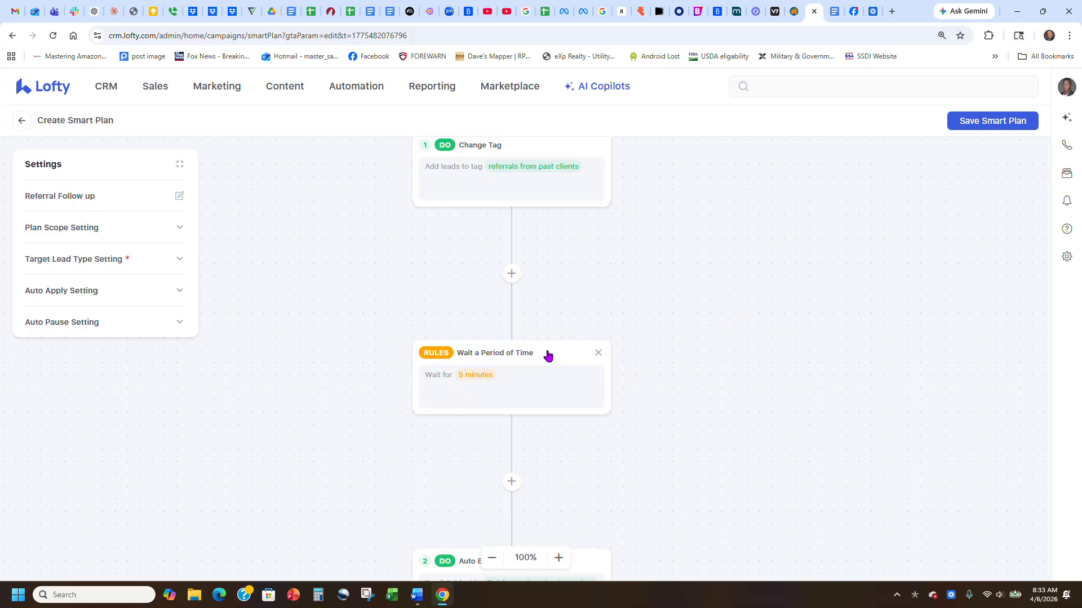
Start a Wait a Period of Time condition between the Auto Email and Auto Text steps.
{"action": "scroll", "coordinate": [597, 341], "scroll_direction": "down", "scroll_amount": 2}
{"action": "scroll", "coordinate": [517, 471], "scroll_direction": "up", "scroll_amount": 6}
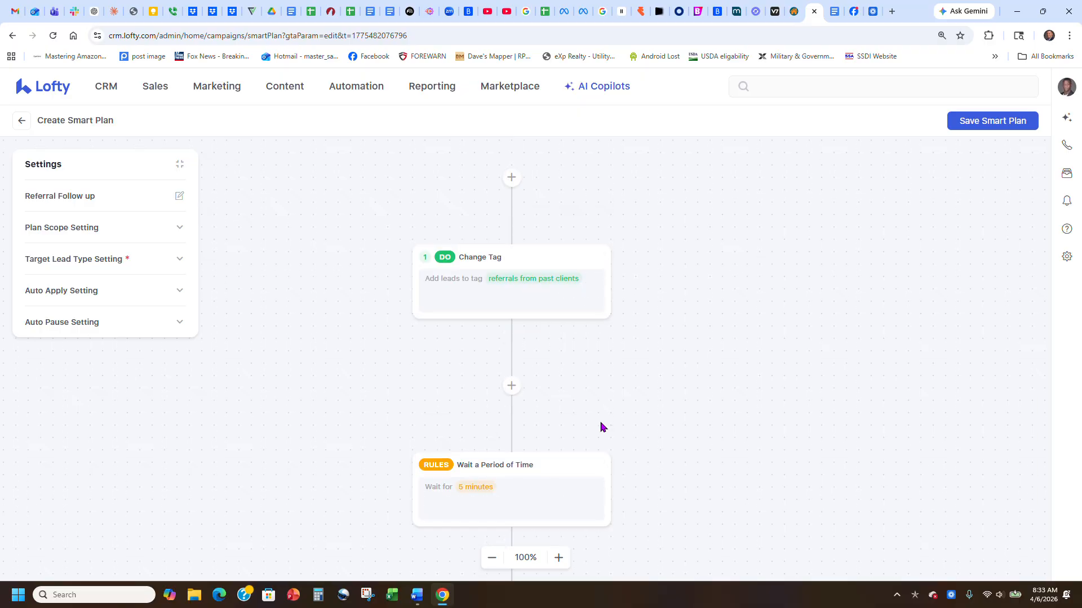
{"action": "scroll", "coordinate": [500, 371], "scroll_direction": "down", "scroll_amount": 8}
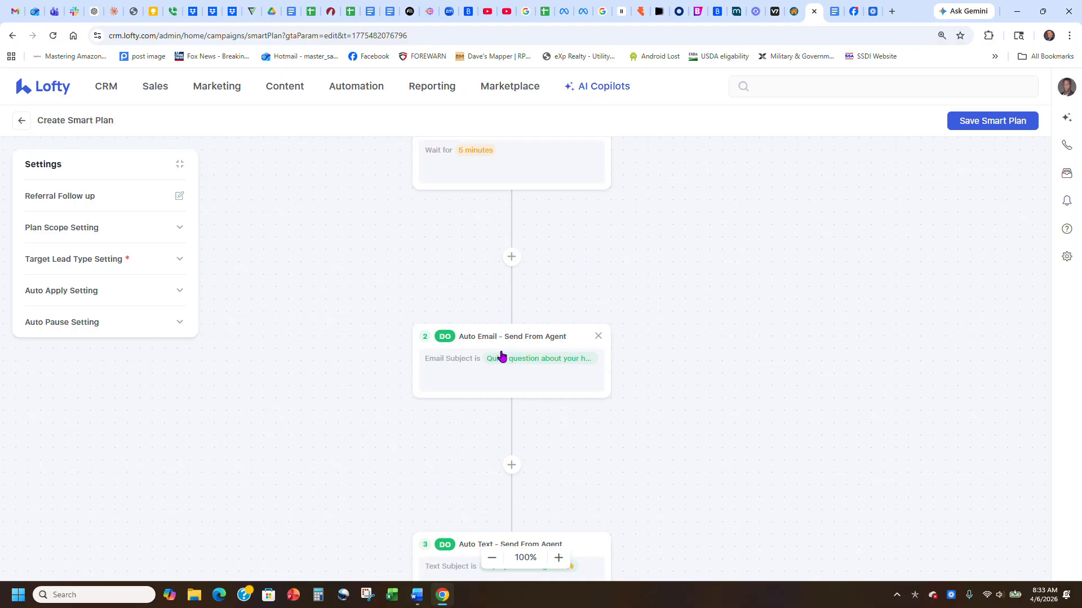
{"action": "scroll", "coordinate": [673, 312], "scroll_direction": "down", "scroll_amount": 2}
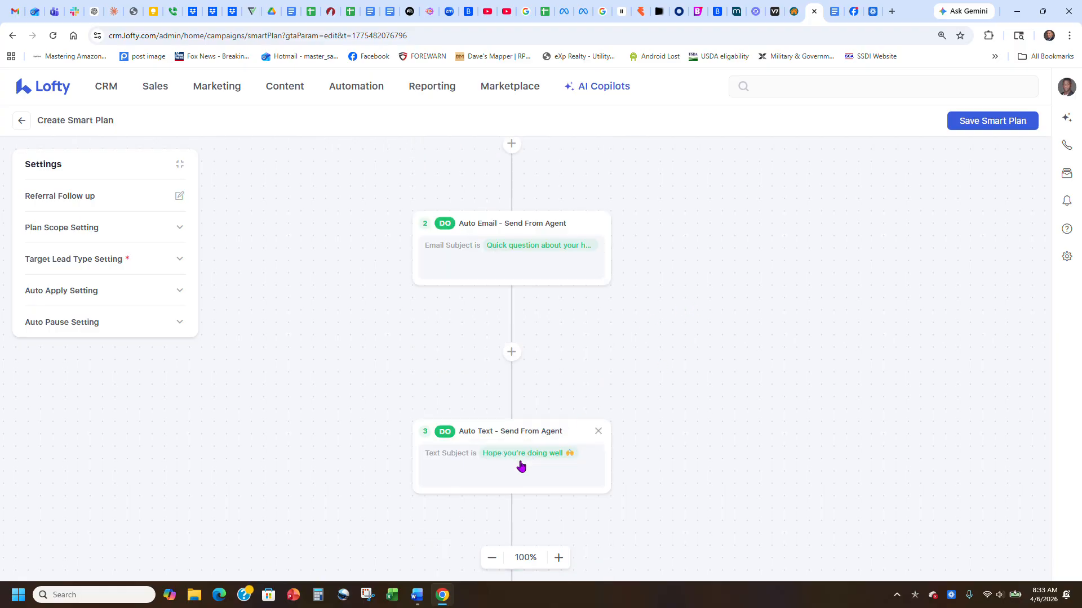
{"action": "left_click", "coordinate": [511, 351]}
{"action": "left_click", "coordinate": [454, 367]}
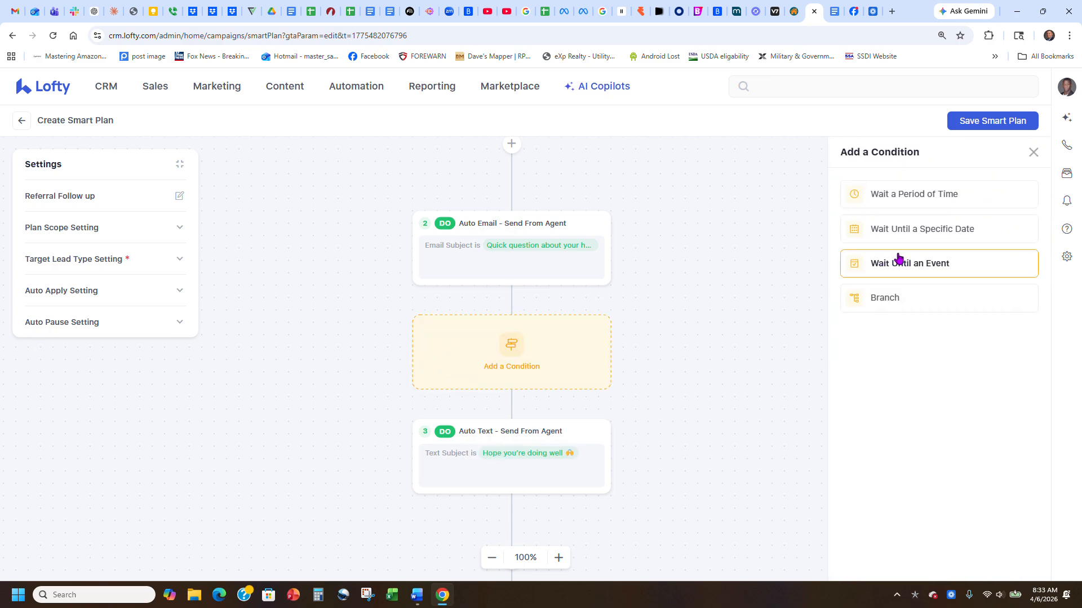
{"action": "left_click", "coordinate": [951, 205]}
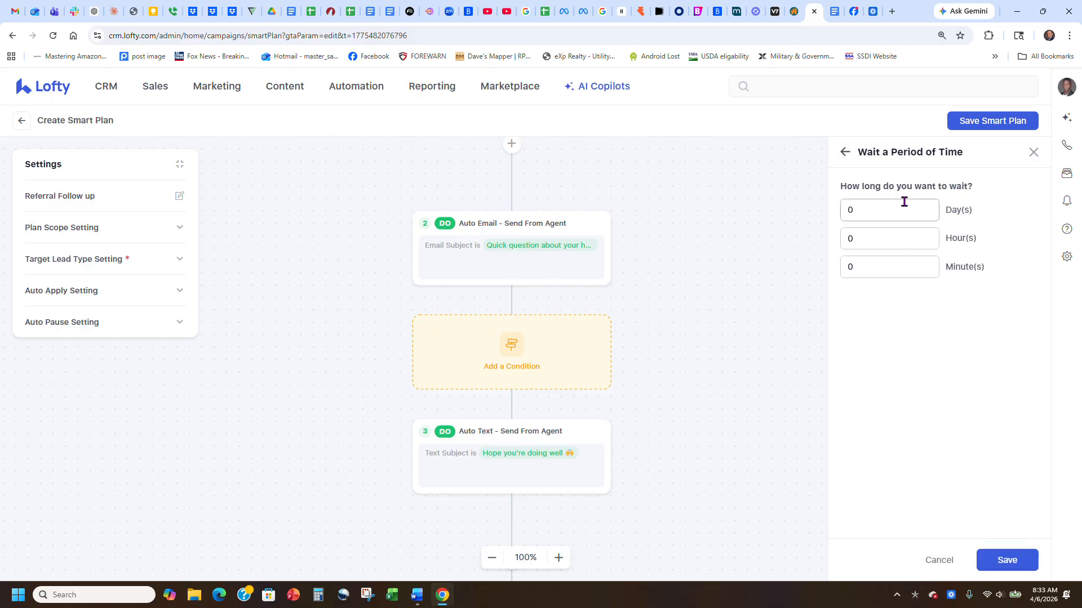
{"action": "left_click", "coordinate": [845, 152]}
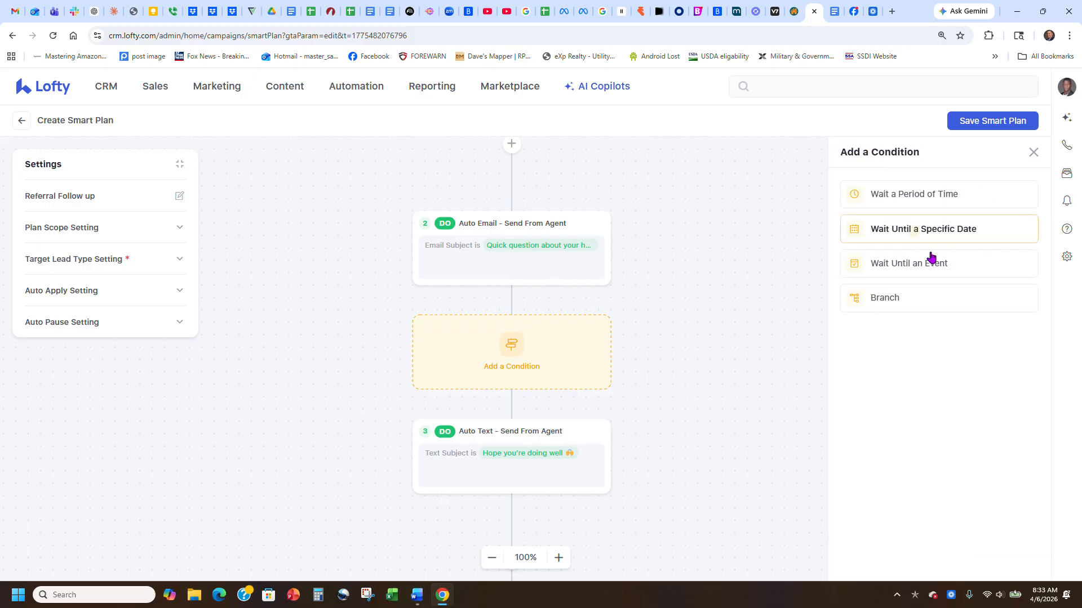
{"action": "left_click", "coordinate": [909, 194]}
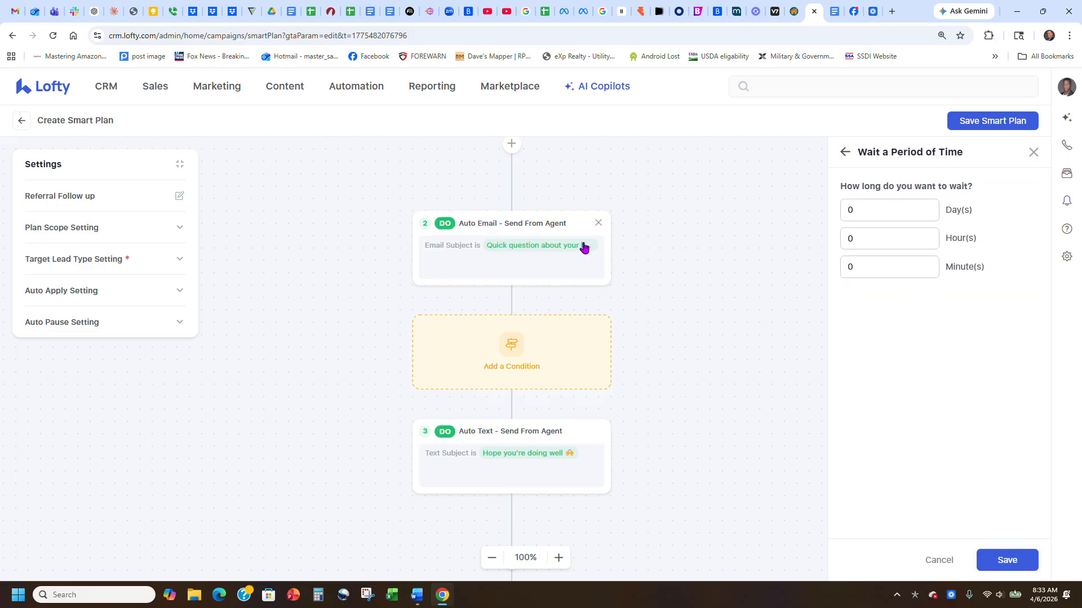
Switch to the ChatGPT campaign and review the send times and messages for Months 1 to 4.
{"action": "left_click", "coordinate": [95, 11]}
{"action": "scroll", "coordinate": [693, 316], "scroll_direction": "up", "scroll_amount": 20}
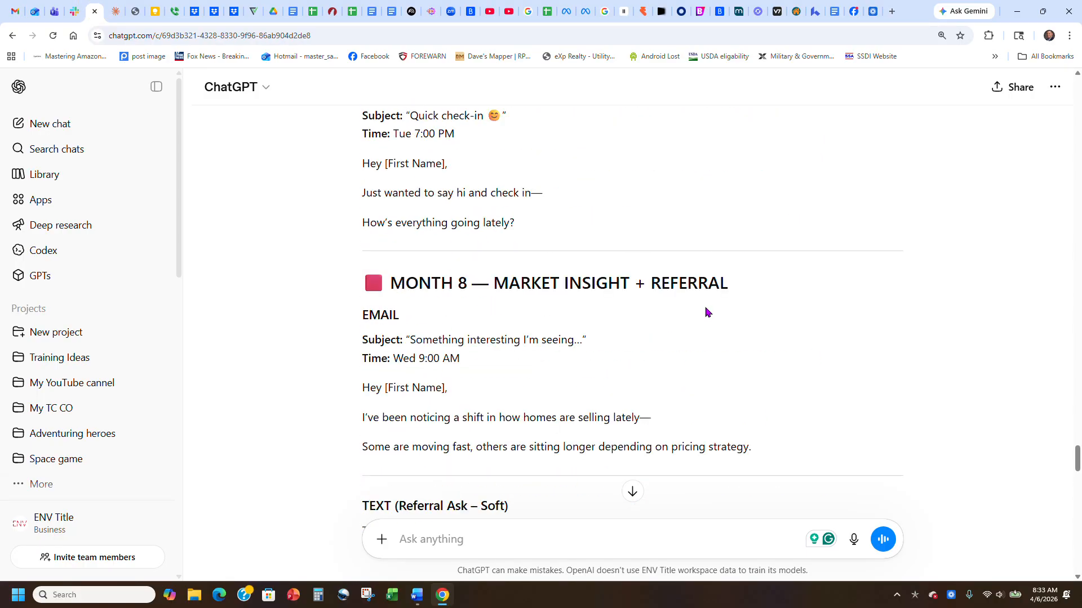
{"action": "scroll", "coordinate": [713, 291], "scroll_direction": "up", "scroll_amount": 20}
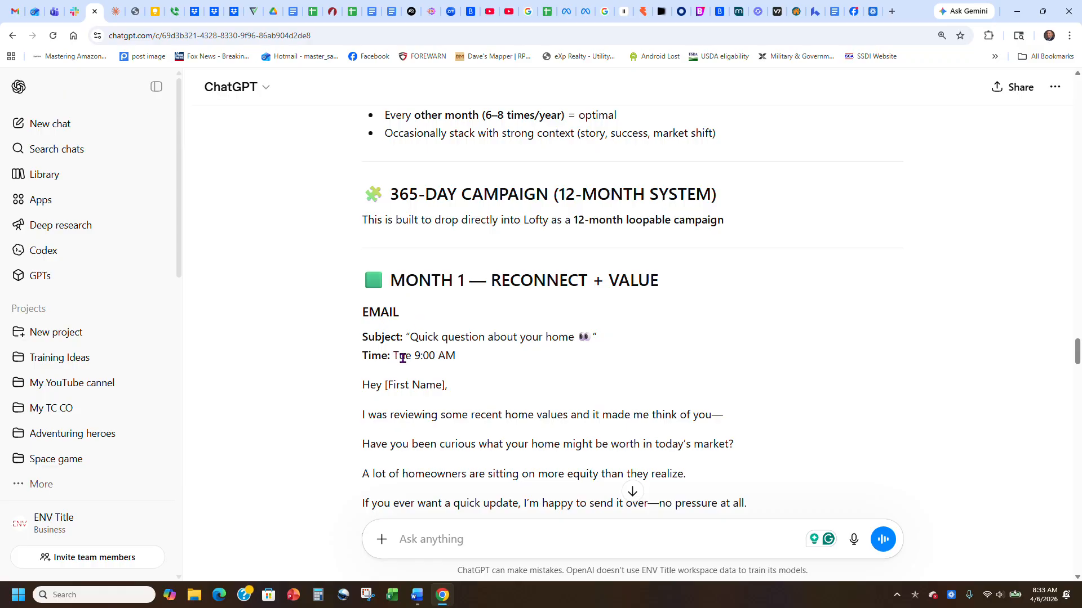
{"action": "scroll", "coordinate": [636, 298], "scroll_direction": "down", "scroll_amount": 4}
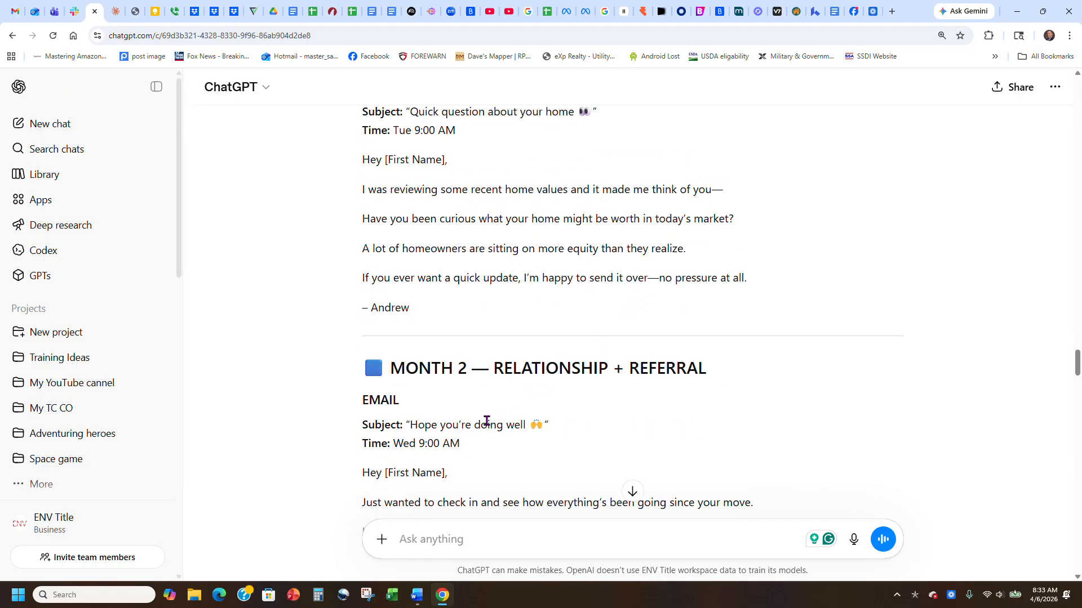
{"action": "scroll", "coordinate": [560, 387], "scroll_direction": "down", "scroll_amount": 3}
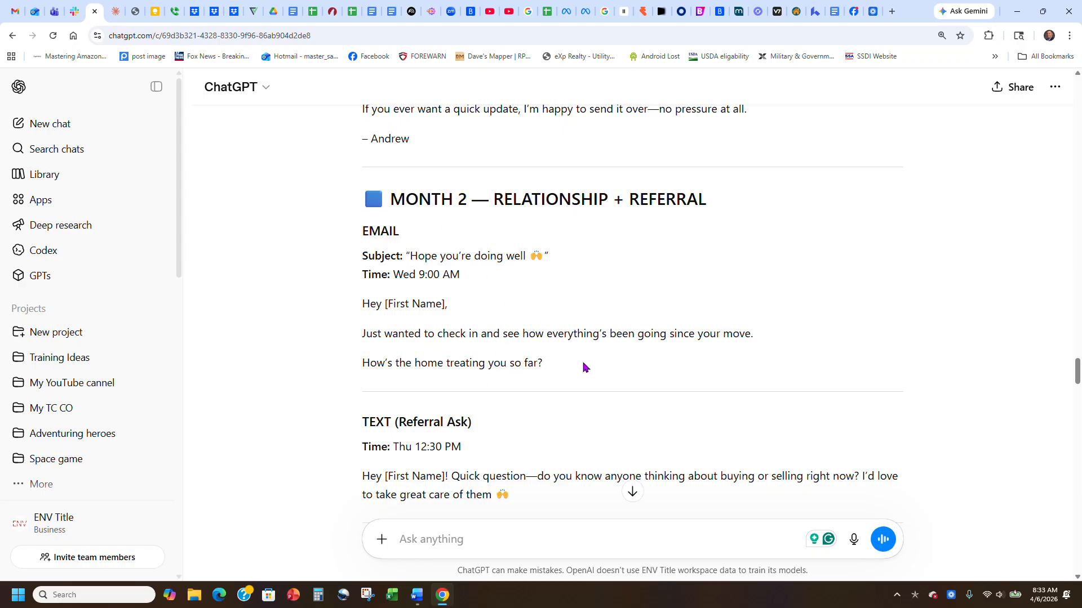
{"action": "scroll", "coordinate": [581, 365], "scroll_direction": "up", "scroll_amount": 4}
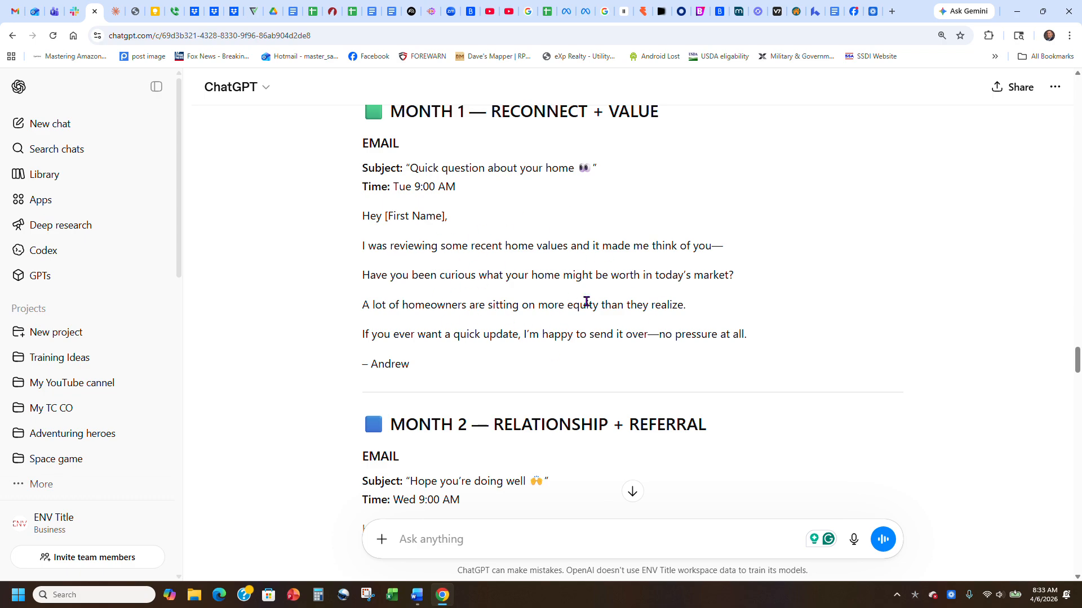
{"action": "scroll", "coordinate": [730, 264], "scroll_direction": "down", "scroll_amount": 11}
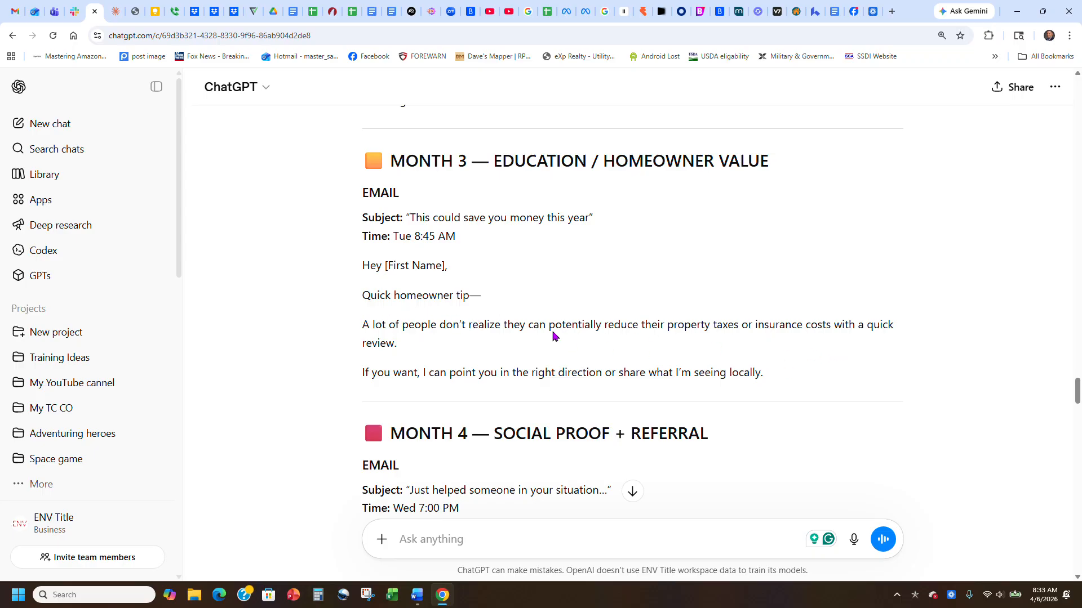
{"action": "left_click_drag", "start_coordinate": [364, 323], "coordinate": [787, 381]}
{"action": "left_click", "coordinate": [787, 382]}
{"action": "scroll", "coordinate": [571, 355], "scroll_direction": "down", "scroll_amount": 2}
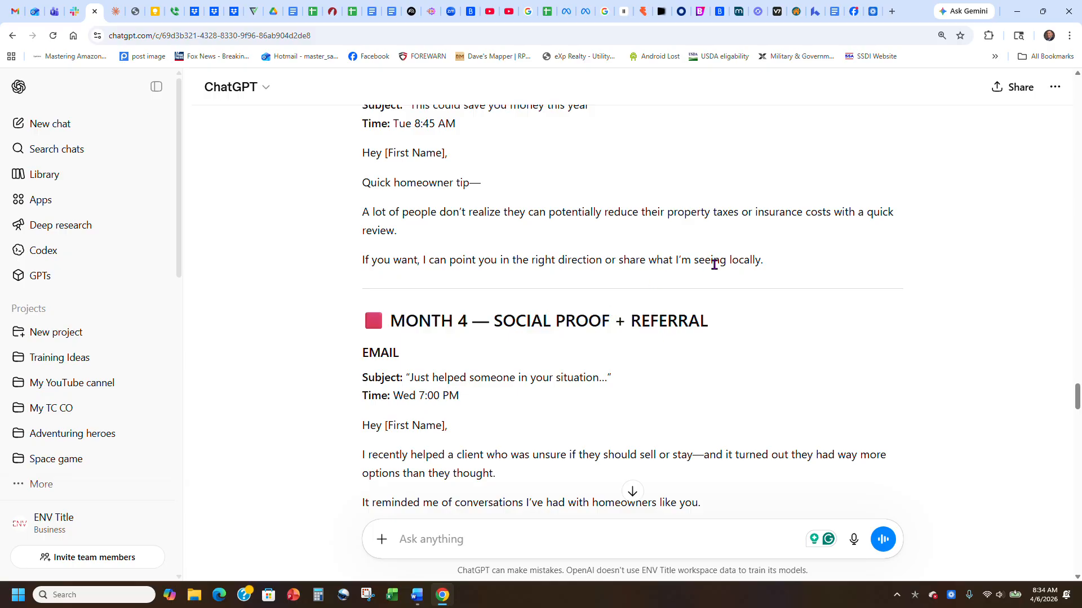
{"action": "scroll", "coordinate": [718, 259], "scroll_direction": "down", "scroll_amount": 4}
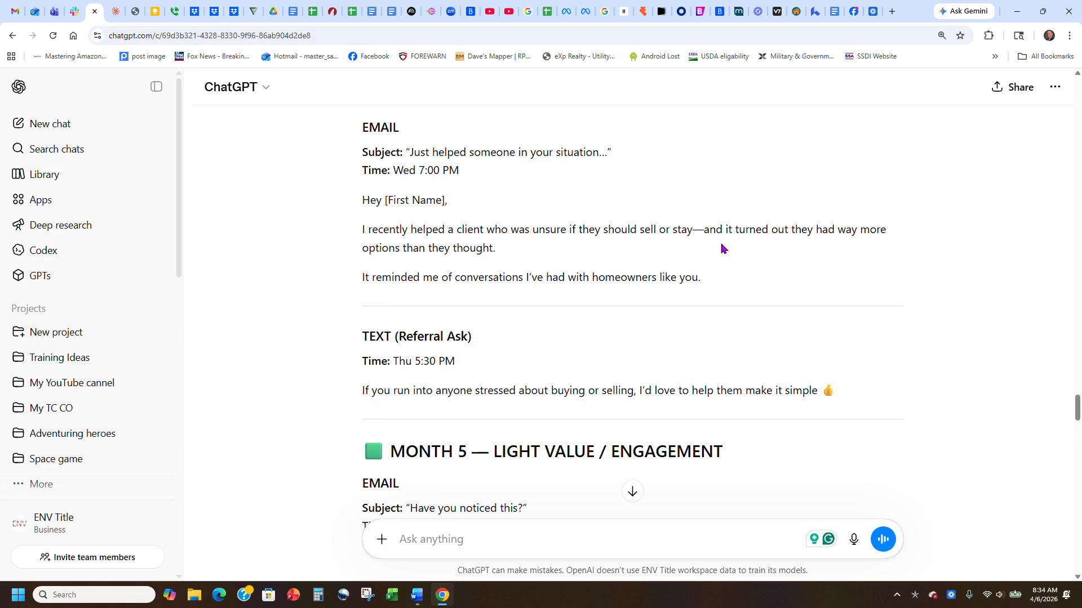
{"action": "left_click_drag", "start_coordinate": [52, 536], "coordinate": [749, 245]}
Return to the Lofty Smart Plan, set the wait between the Auto Email and Auto Text steps to 2 days, and save it.
{"action": "left_click", "coordinate": [813, 12]}
{"action": "scroll", "coordinate": [622, 340], "scroll_direction": "up", "scroll_amount": 8}
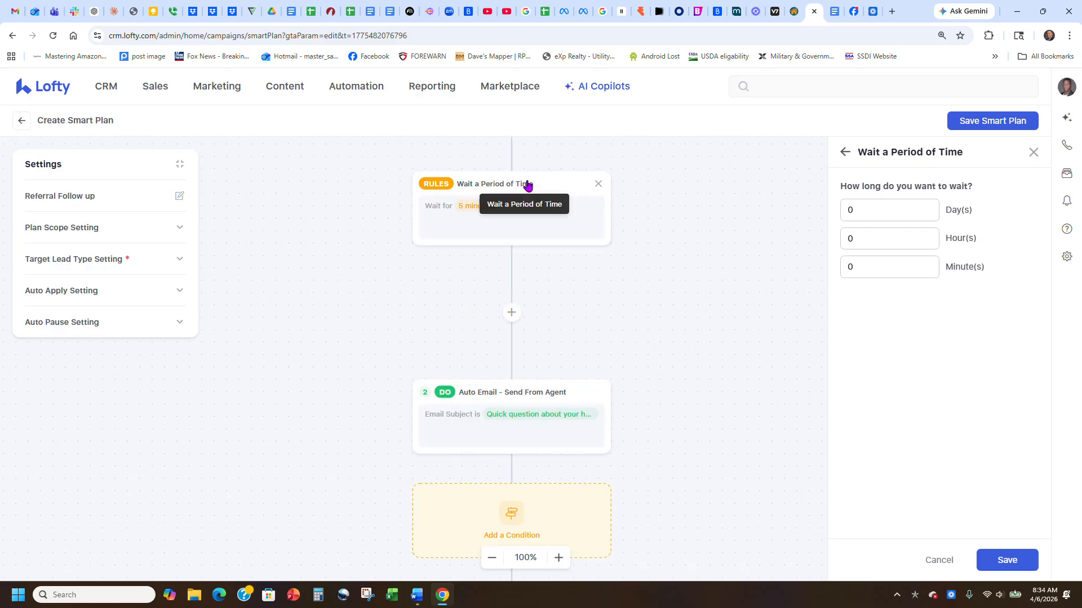
{"action": "scroll", "coordinate": [632, 252], "scroll_direction": "up", "scroll_amount": 1}
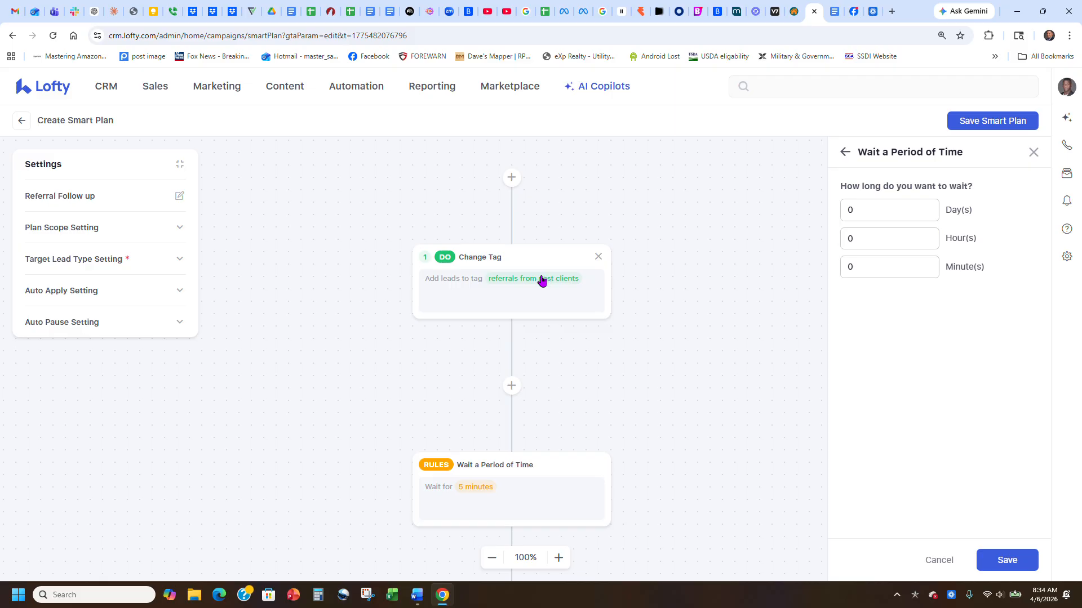
{"action": "scroll", "coordinate": [679, 293], "scroll_direction": "down", "scroll_amount": 3}
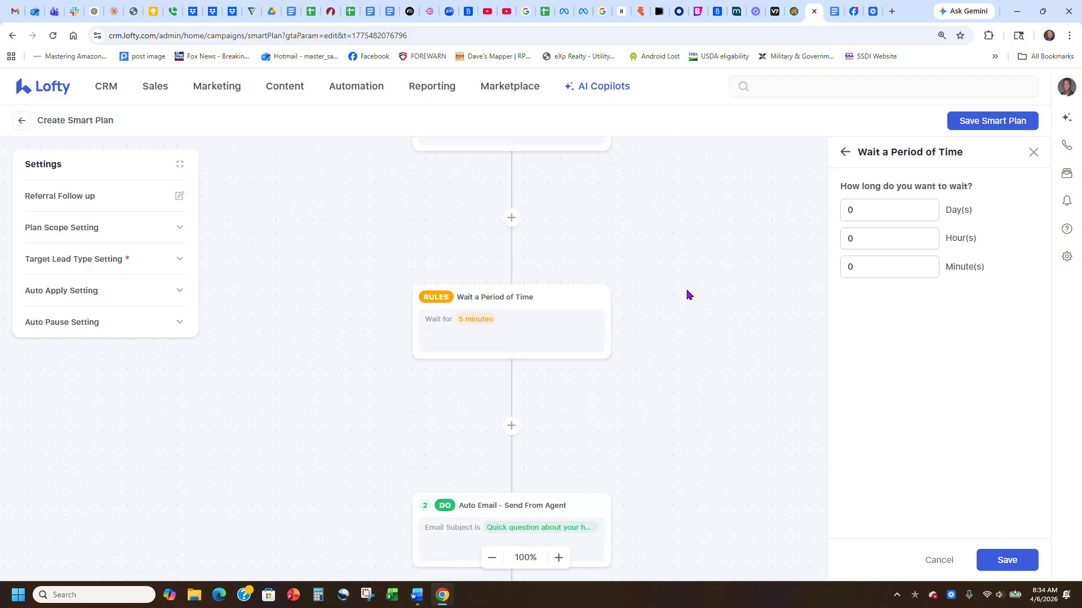
{"action": "scroll", "coordinate": [628, 278], "scroll_direction": "down", "scroll_amount": 3}
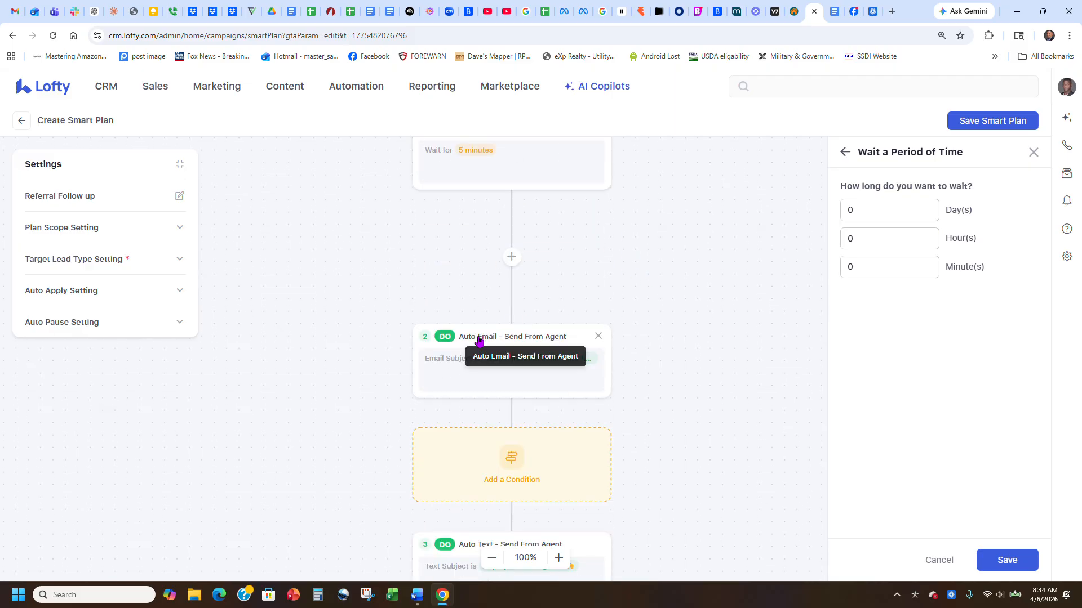
{"action": "scroll", "coordinate": [468, 353], "scroll_direction": "down", "scroll_amount": 3}
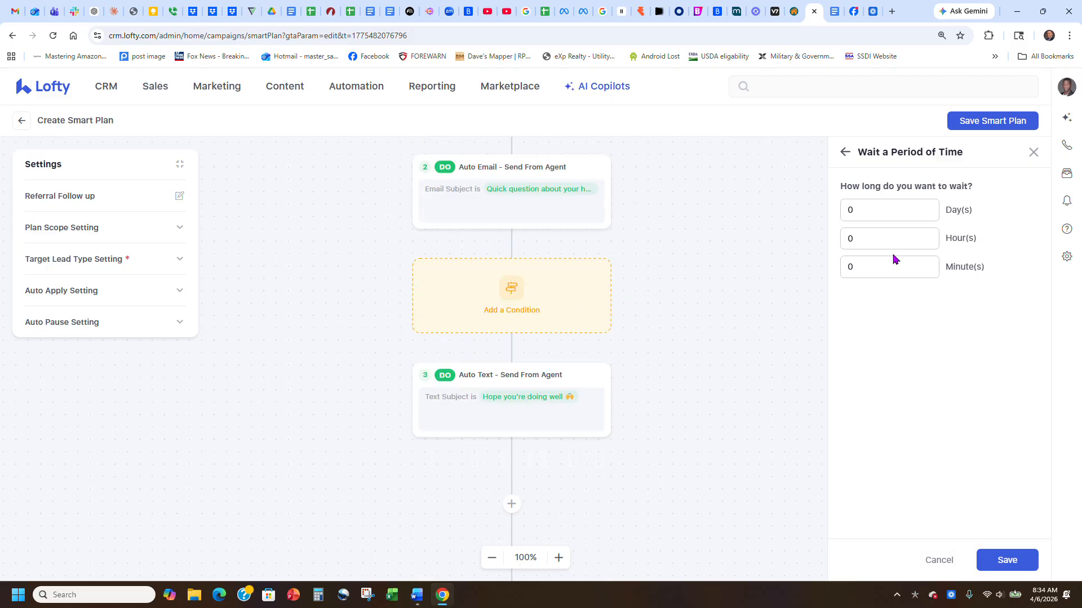
{"action": "double_click", "coordinate": [850, 211]}
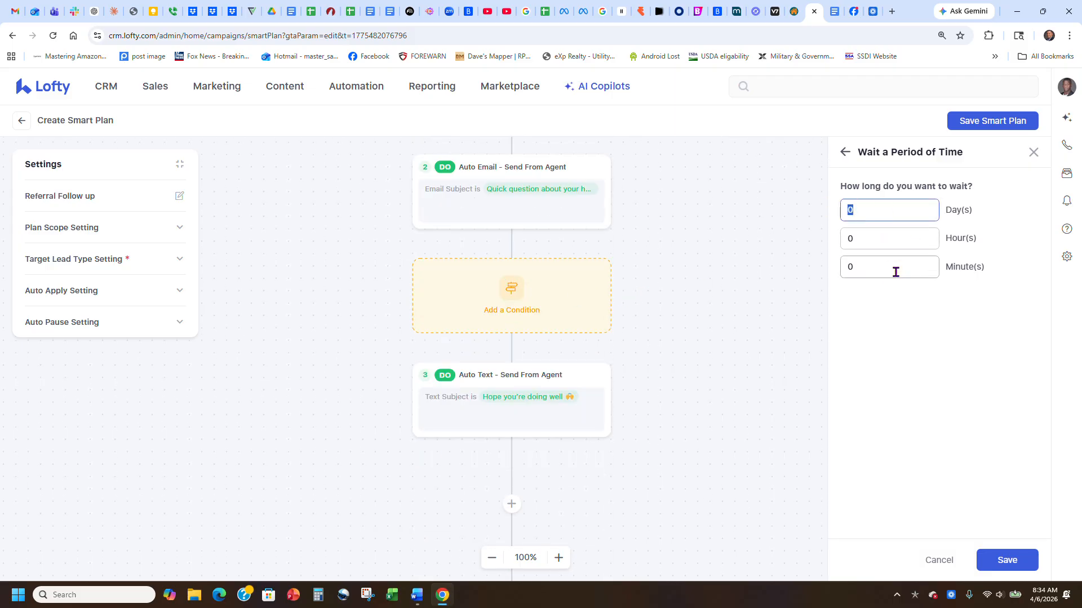
{"action": "left_click", "coordinate": [1005, 558]}
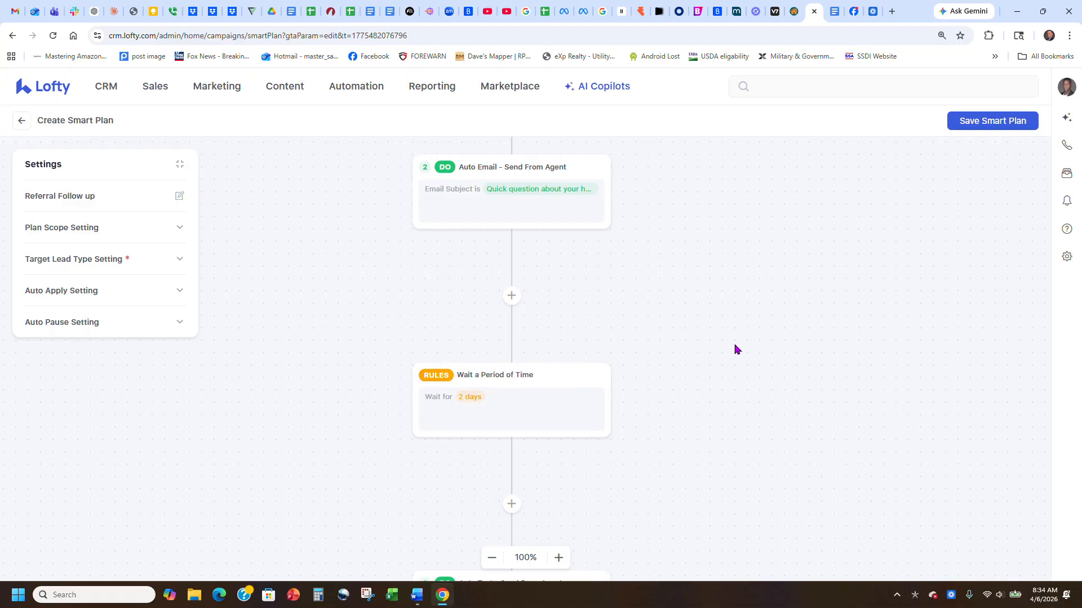
Open the Auto Text action to check its message, save it again, and save the Smart Plan.
{"action": "scroll", "coordinate": [662, 313], "scroll_direction": "down", "scroll_amount": 2}
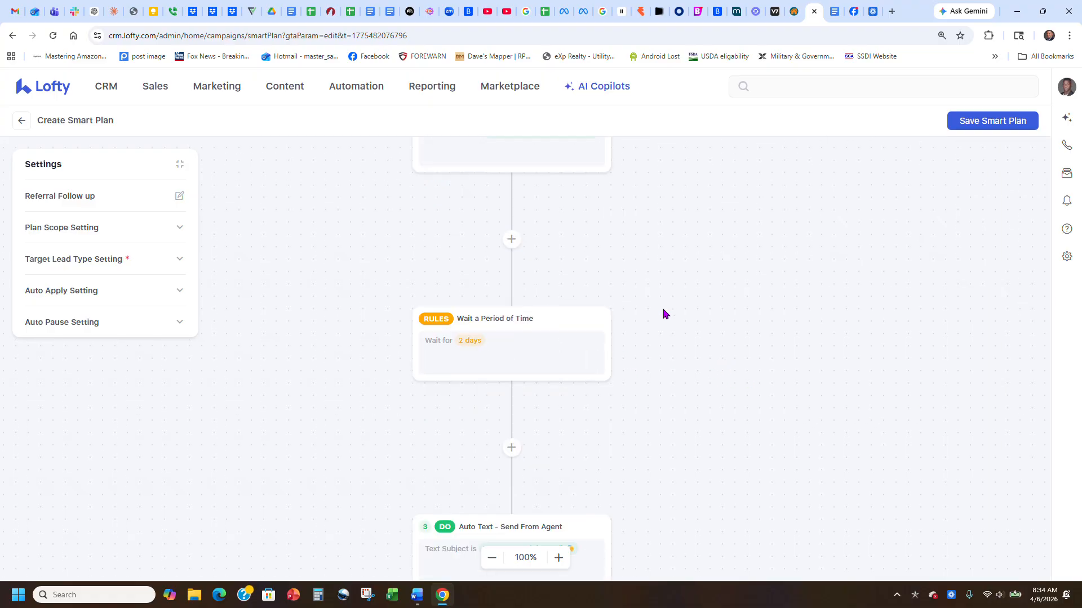
{"action": "scroll", "coordinate": [648, 366], "scroll_direction": "down", "scroll_amount": 1}
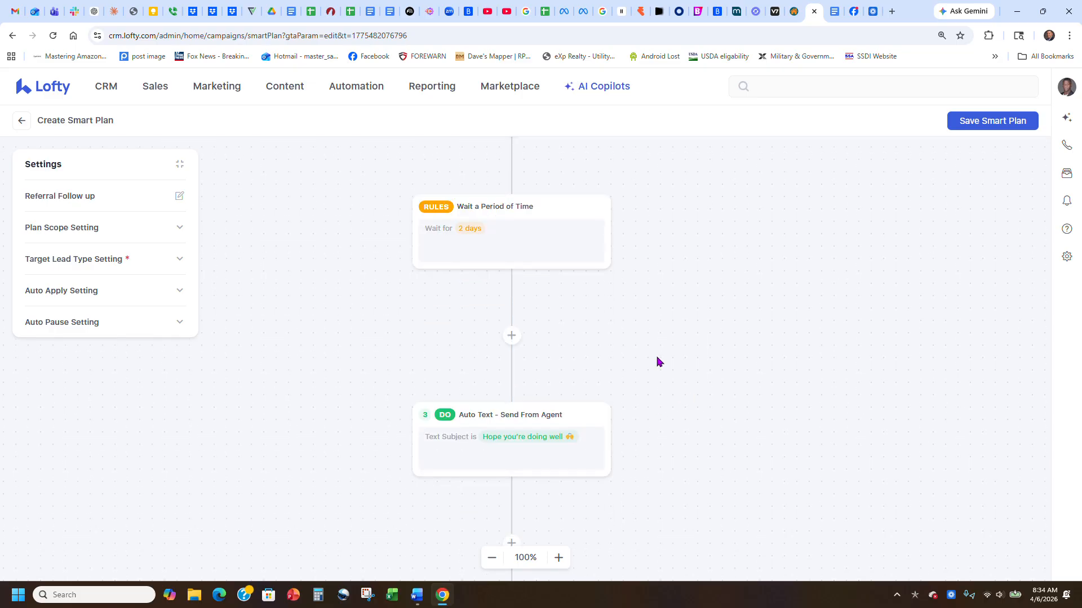
{"action": "scroll", "coordinate": [496, 406], "scroll_direction": "down", "scroll_amount": 2}
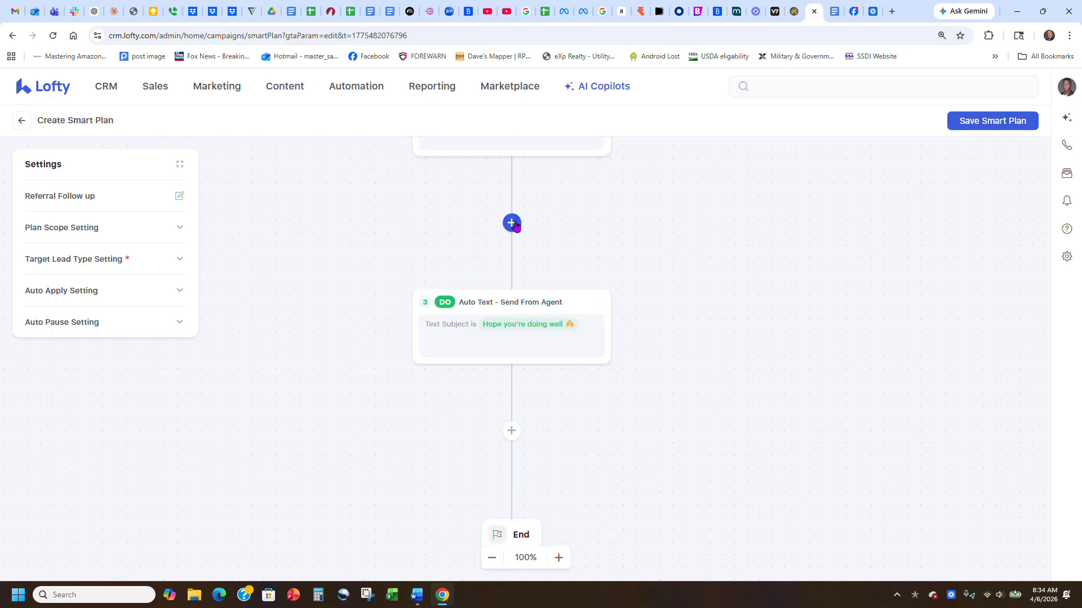
{"action": "left_click_drag", "start_coordinate": [504, 305], "coordinate": [458, 386]}
{"action": "left_click", "coordinate": [503, 319]}
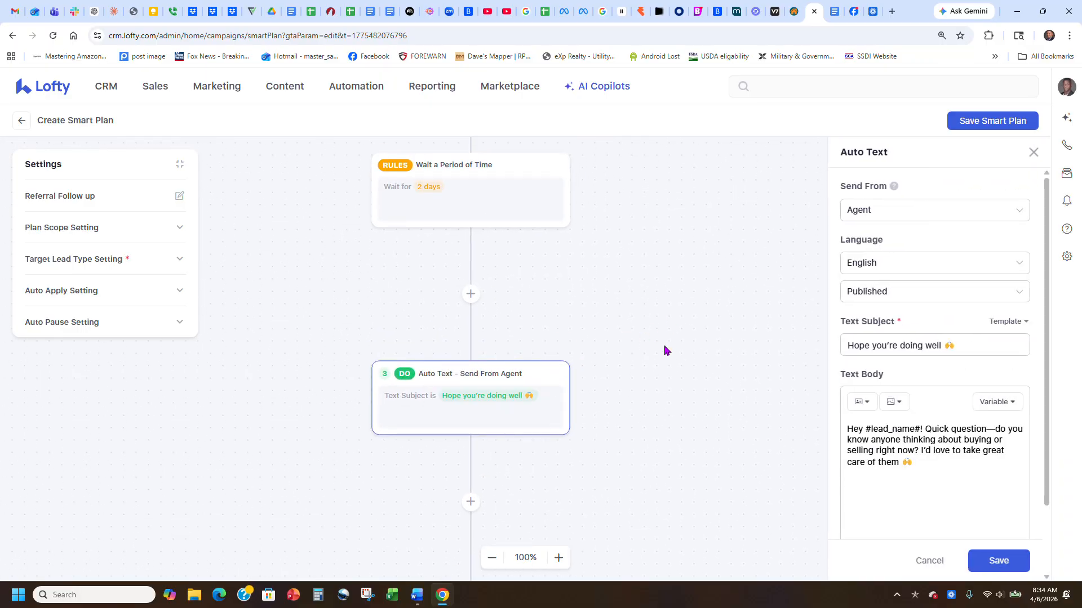
{"action": "left_click", "coordinate": [995, 561]}
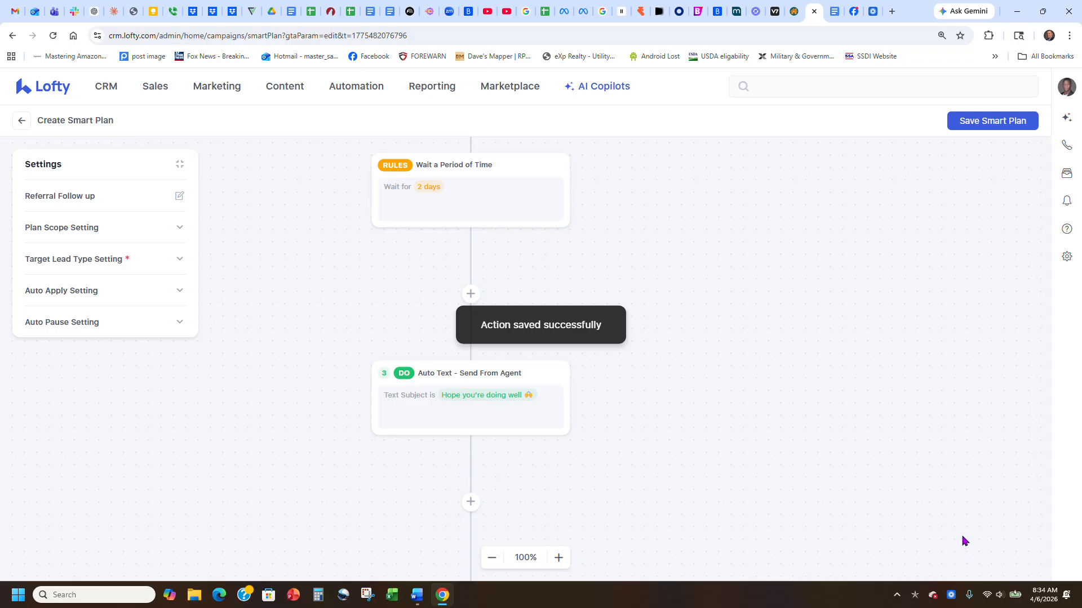
{"action": "left_click", "coordinate": [988, 127]}
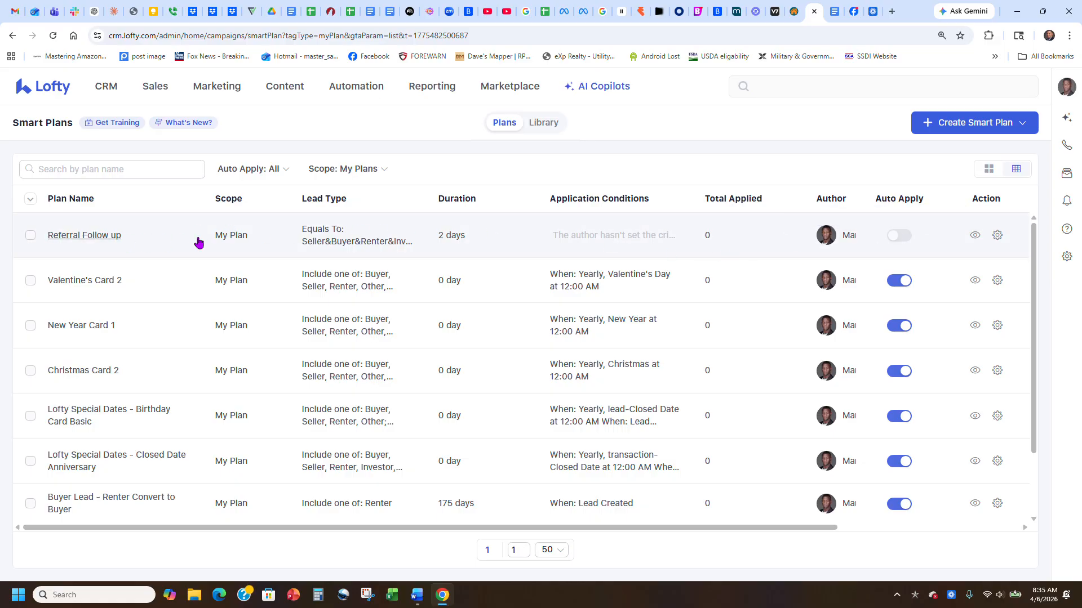
Reopen the Referral Follow up plan for editing and show its Auto Apply settings.
{"action": "left_click", "coordinate": [997, 235]}
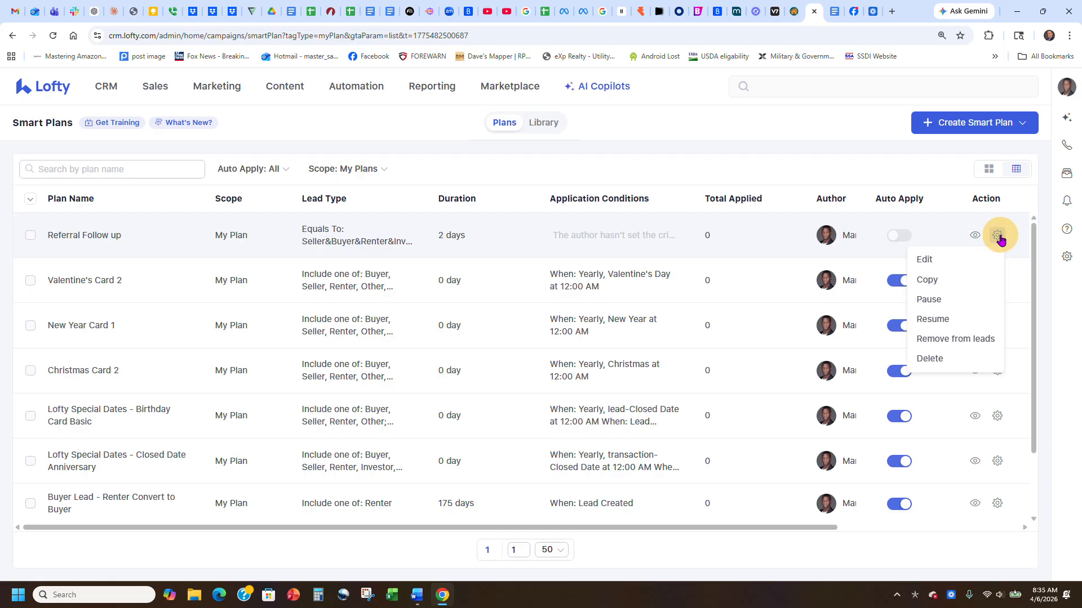
{"action": "left_click", "coordinate": [961, 261]}
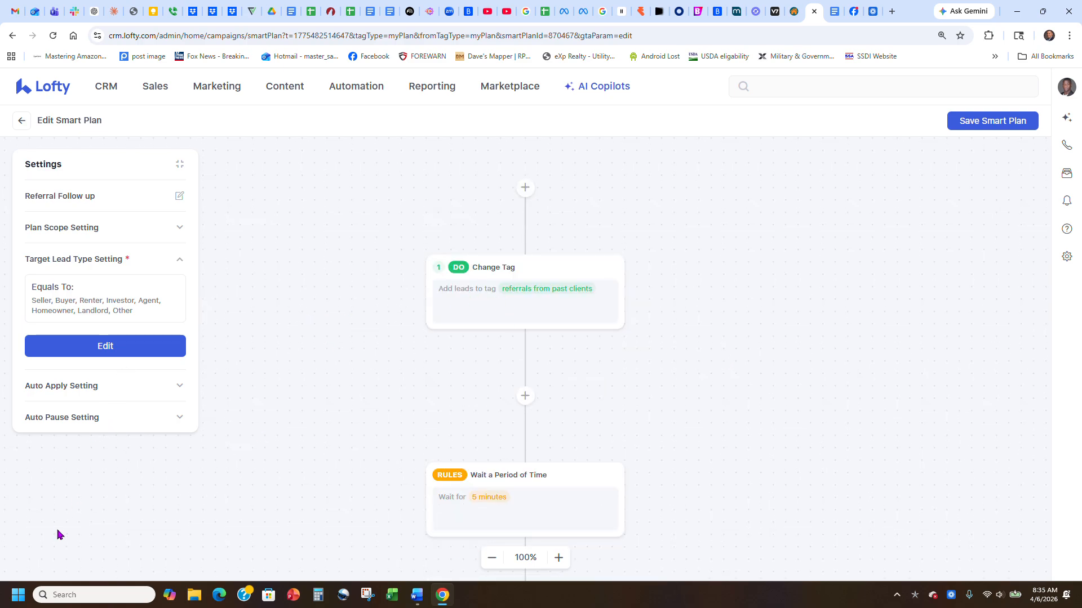
{"action": "left_click", "coordinate": [825, 485]}
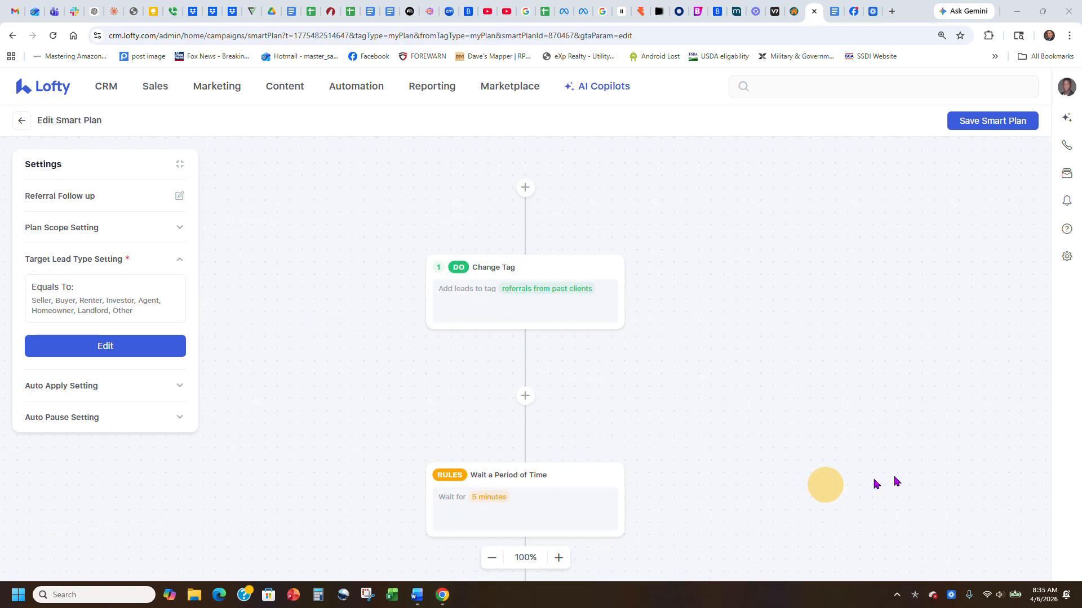
{"action": "left_click", "coordinate": [78, 386]}
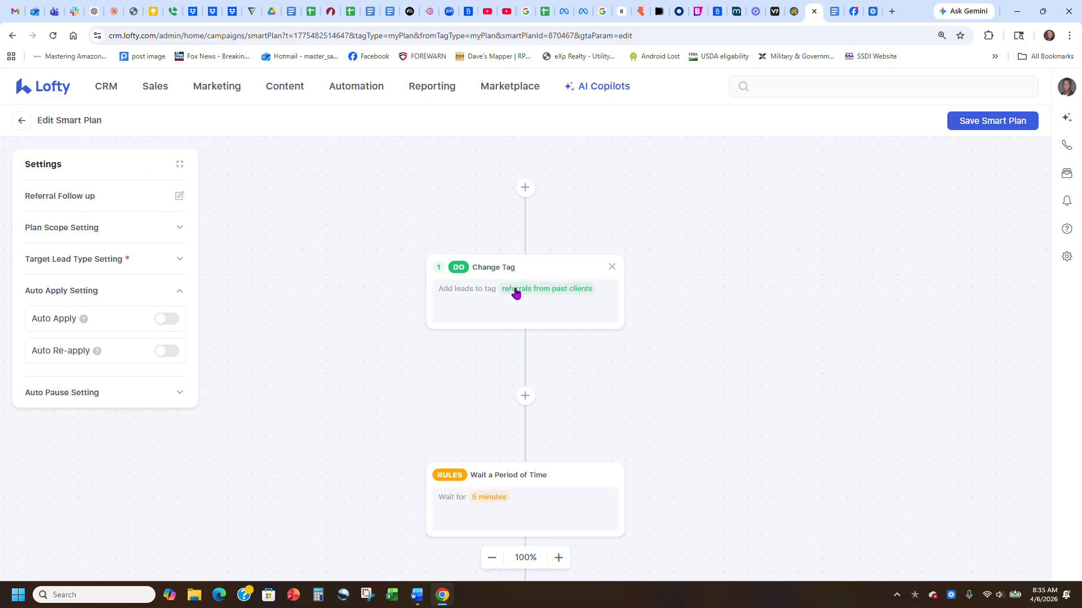
Add a Tag Changed trigger above the Change Tag action that fires when the tag "referrals from past clients" is added, and save it.
{"action": "left_click", "coordinate": [448, 304]}
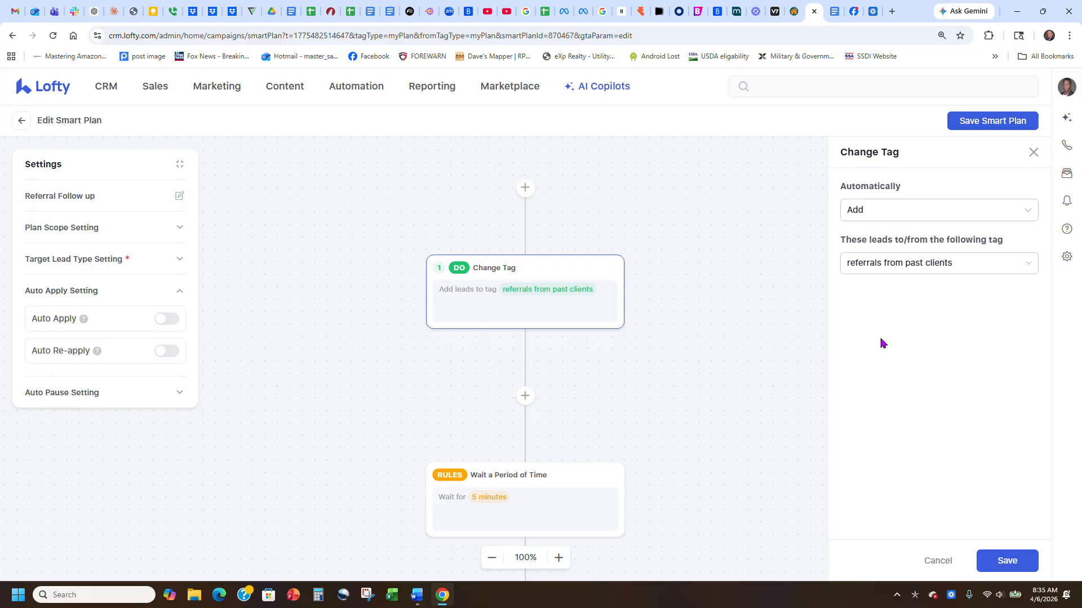
{"action": "left_click", "coordinate": [525, 188]}
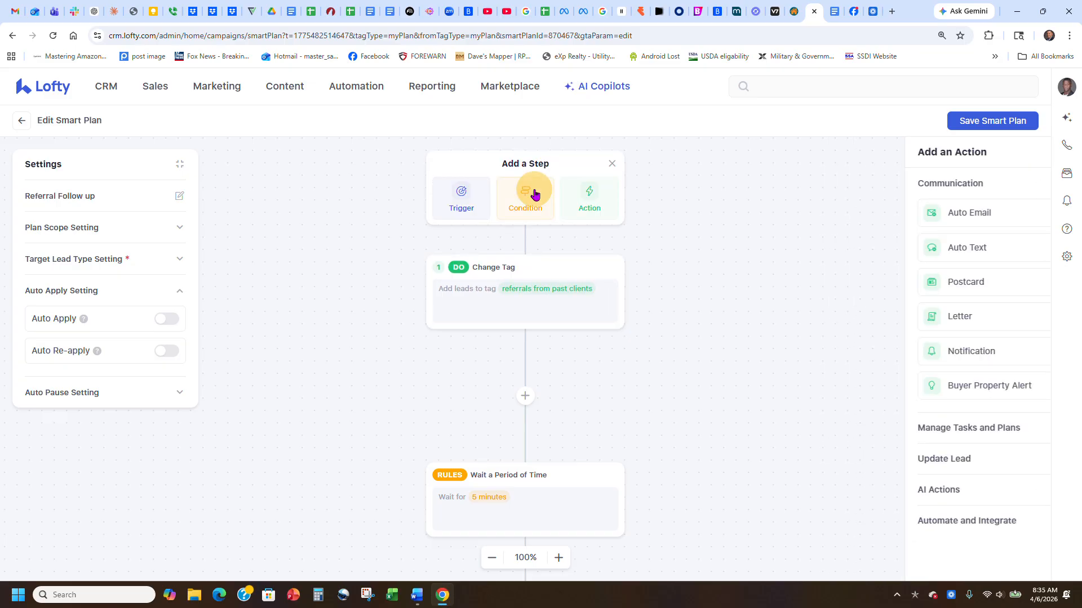
{"action": "left_click", "coordinate": [469, 201]}
{"action": "scroll", "coordinate": [949, 299], "scroll_direction": "down", "scroll_amount": 8}
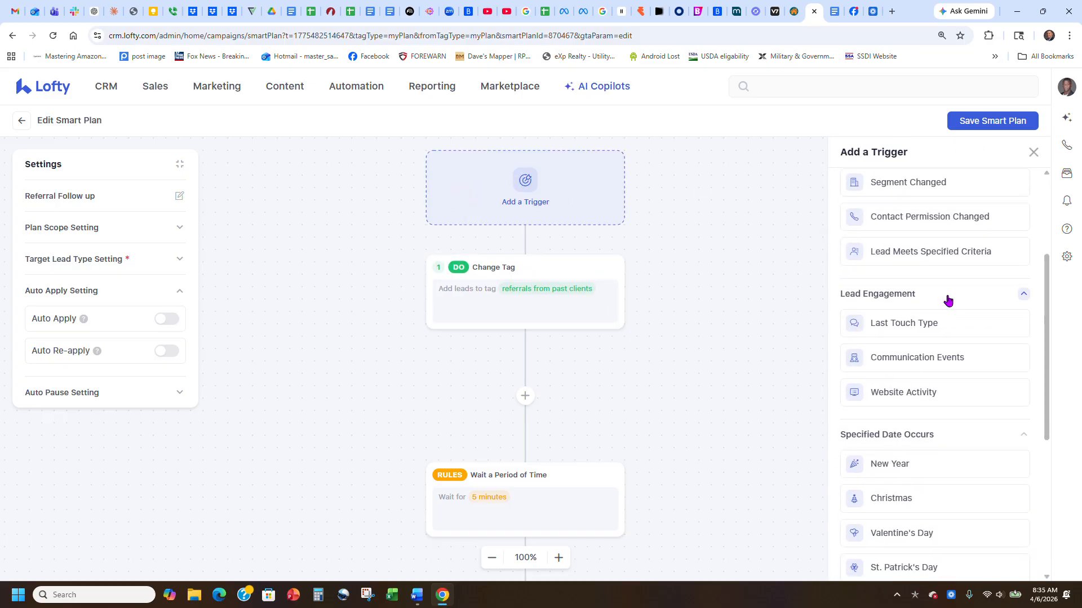
{"action": "scroll", "coordinate": [946, 297], "scroll_direction": "up", "scroll_amount": 8}
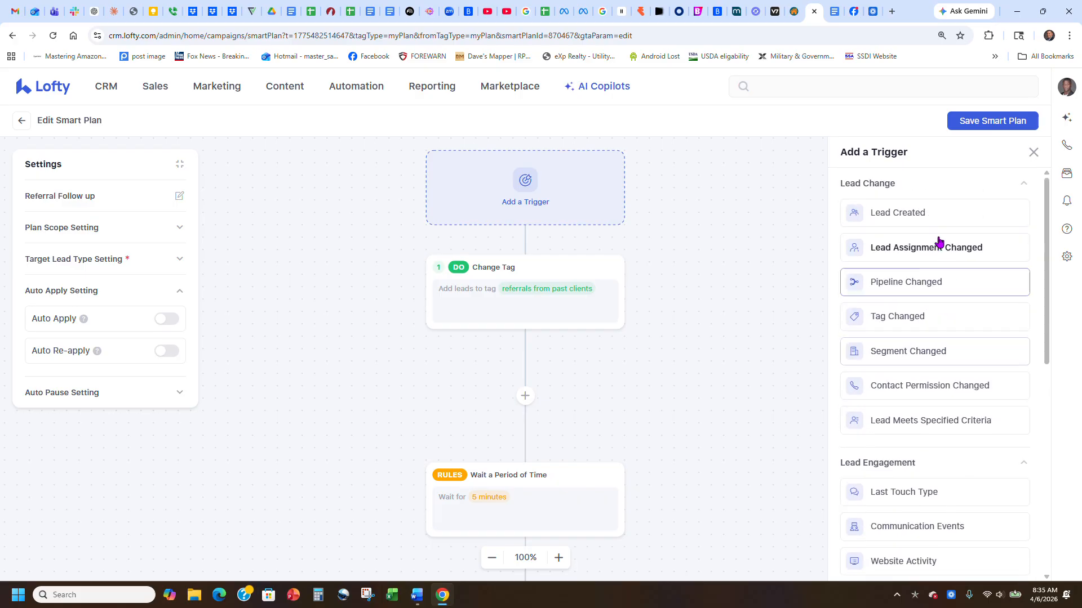
{"action": "left_click", "coordinate": [906, 318]}
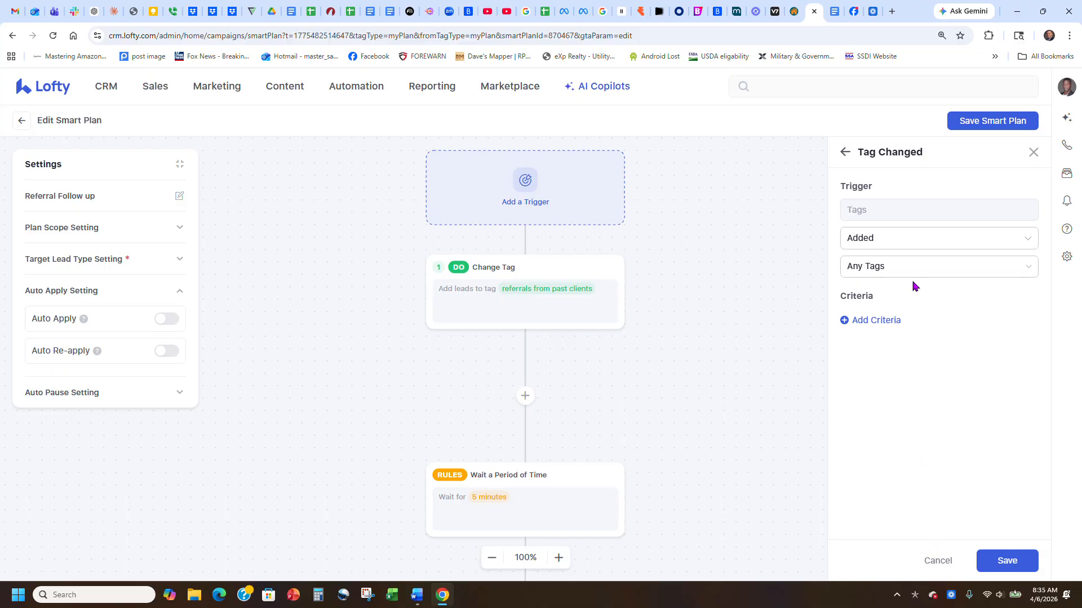
{"action": "left_click", "coordinate": [890, 272]}
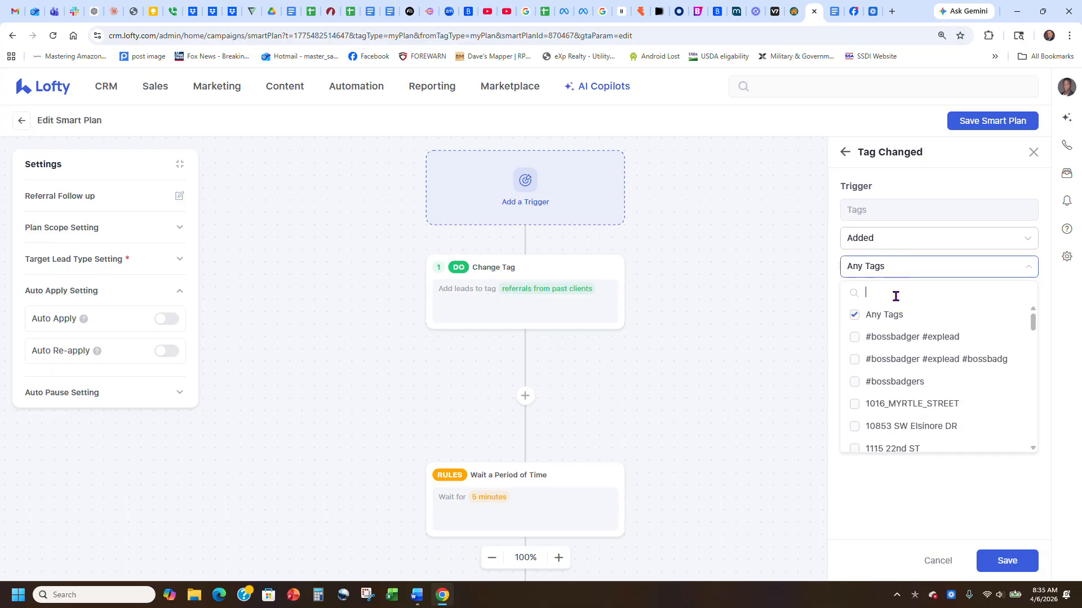
{"action": "type", "text": "ref"}
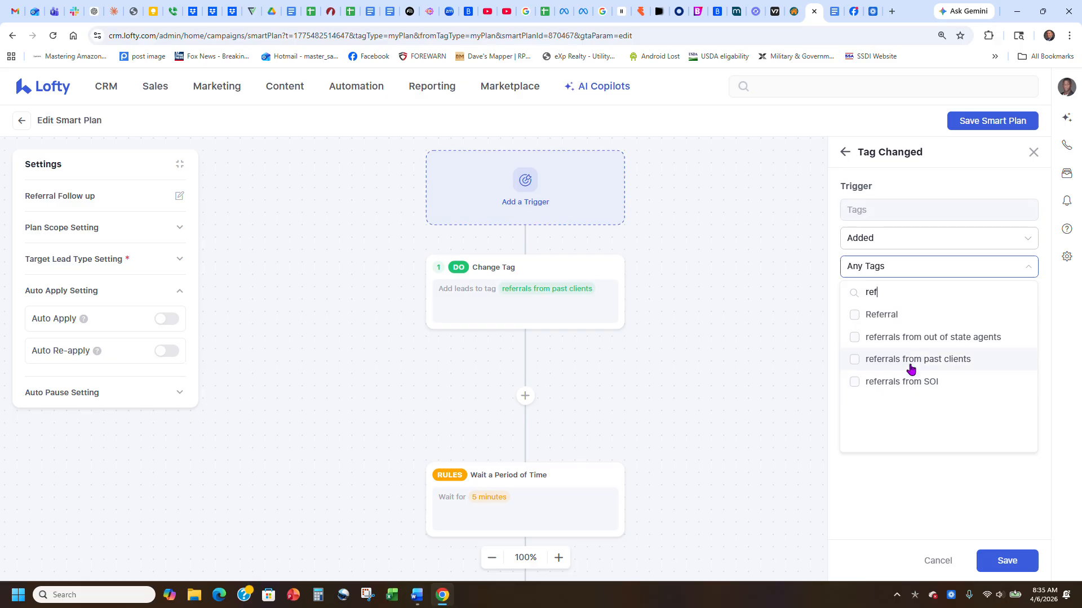
{"action": "left_click", "coordinate": [910, 365]}
{"action": "left_click", "coordinate": [1005, 561]}
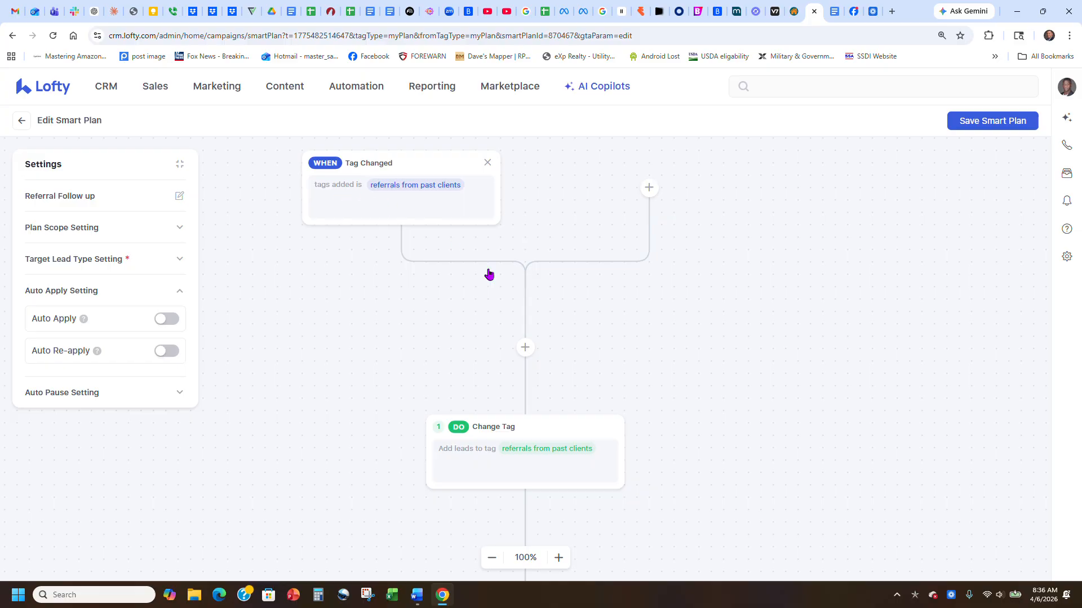
Delete the Change Tag action below the new trigger from the Smart Plan.
{"action": "scroll", "coordinate": [598, 313], "scroll_direction": "down", "scroll_amount": 2}
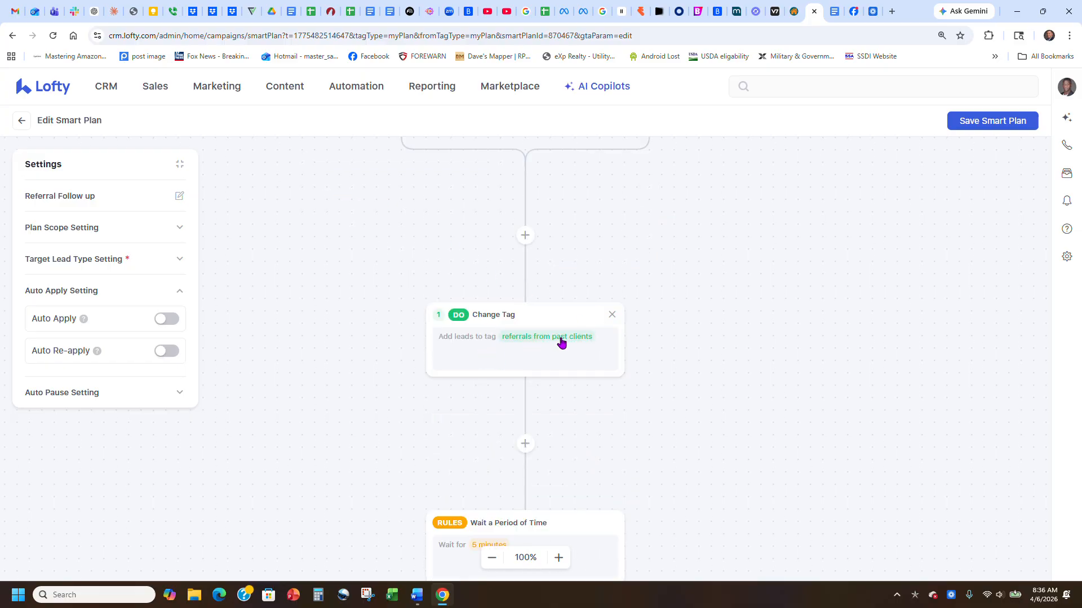
{"action": "scroll", "coordinate": [563, 339], "scroll_direction": "up", "scroll_amount": 2}
{"action": "left_click", "coordinate": [612, 427]}
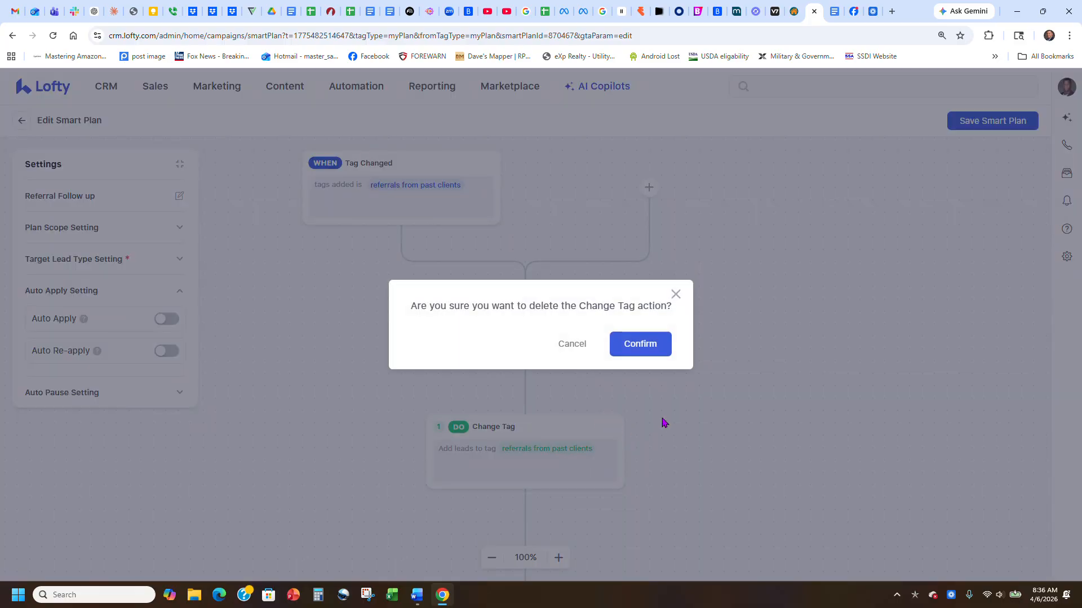
{"action": "left_click", "coordinate": [641, 343]}
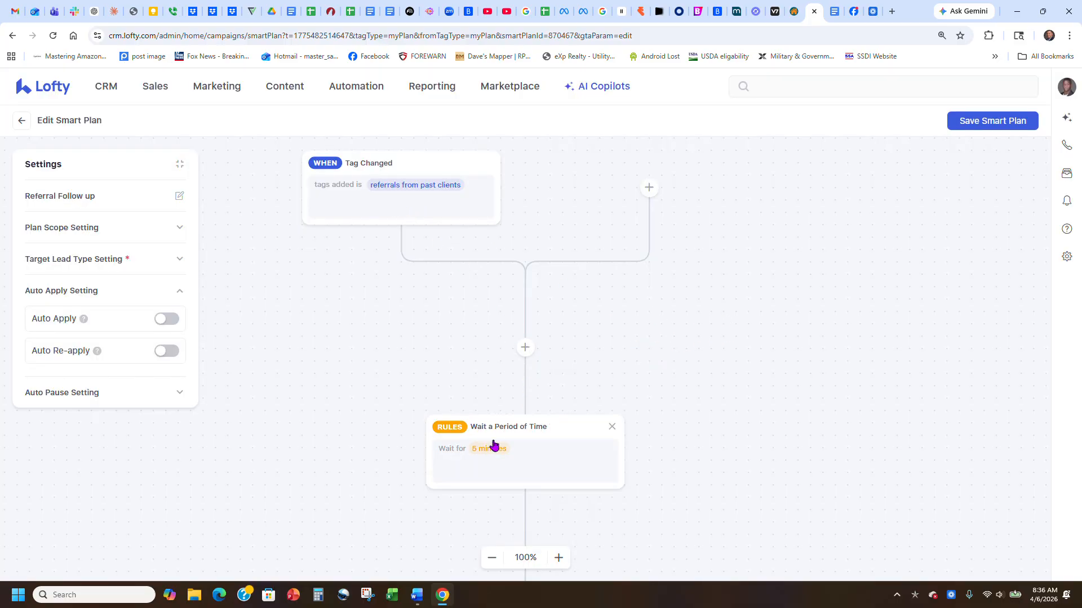
Review the plan's sequence from the Tag Changed trigger through the wait, Auto Email and Auto Text steps, and examine the Auto Pause options.
{"action": "scroll", "coordinate": [598, 394], "scroll_direction": "down", "scroll_amount": 4}
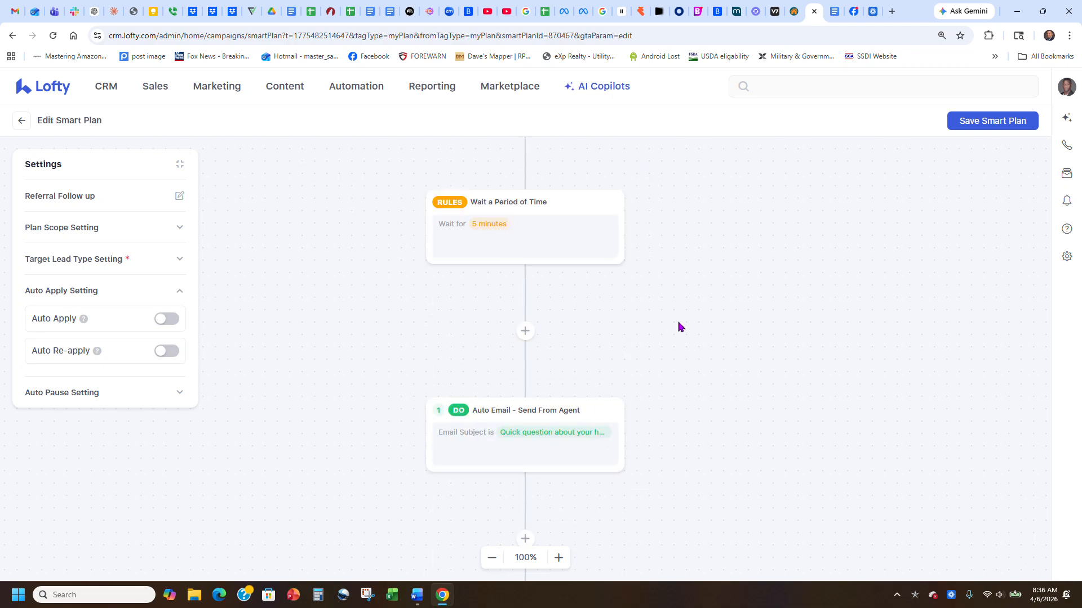
{"action": "scroll", "coordinate": [681, 327], "scroll_direction": "down", "scroll_amount": 4}
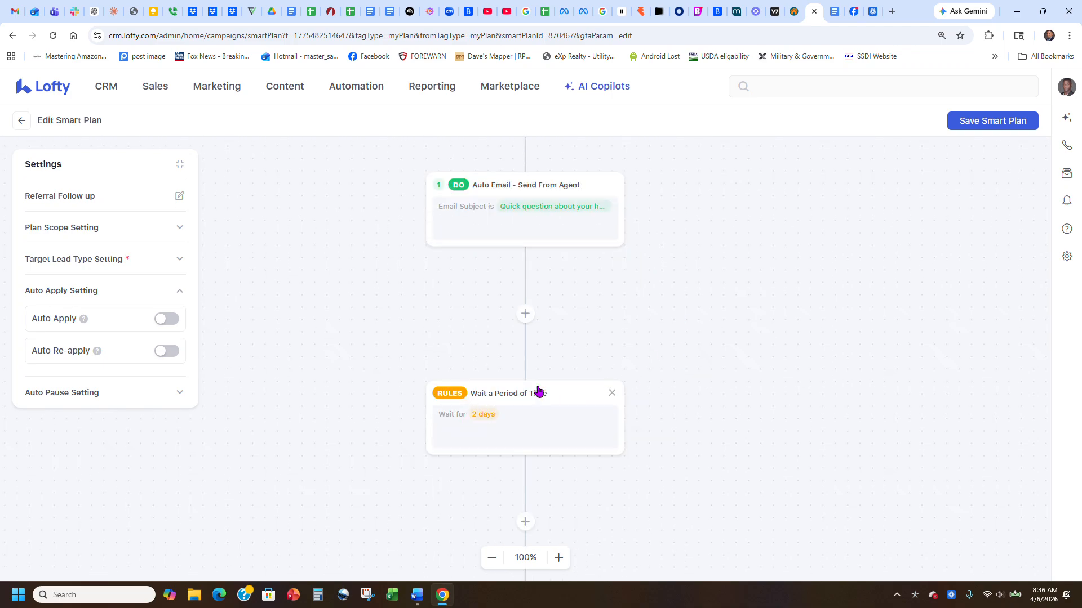
{"action": "scroll", "coordinate": [669, 357], "scroll_direction": "down", "scroll_amount": 5}
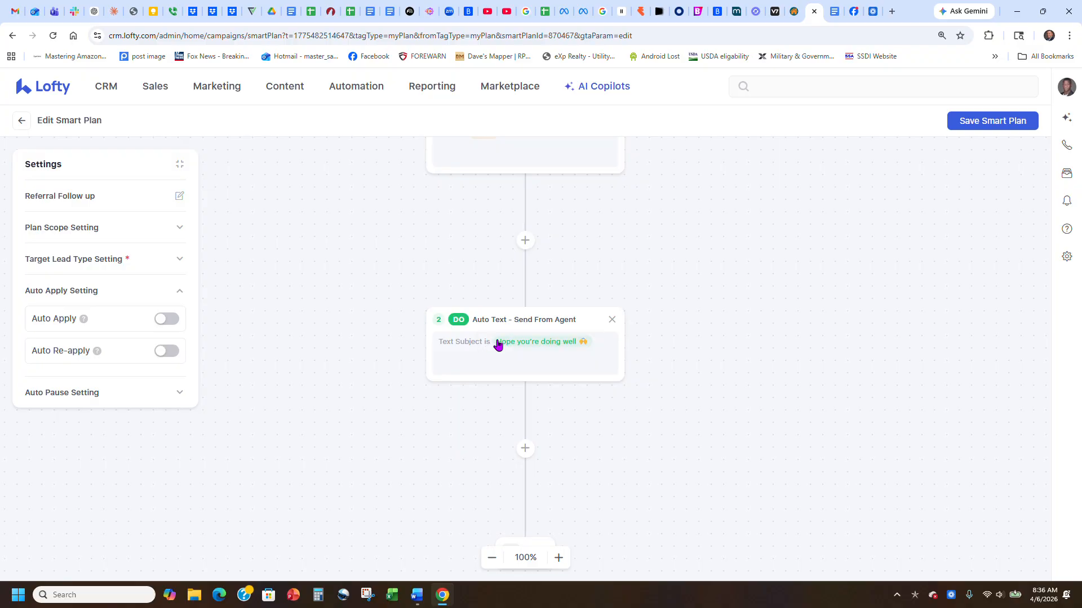
{"action": "scroll", "coordinate": [674, 315], "scroll_direction": "down", "scroll_amount": 2}
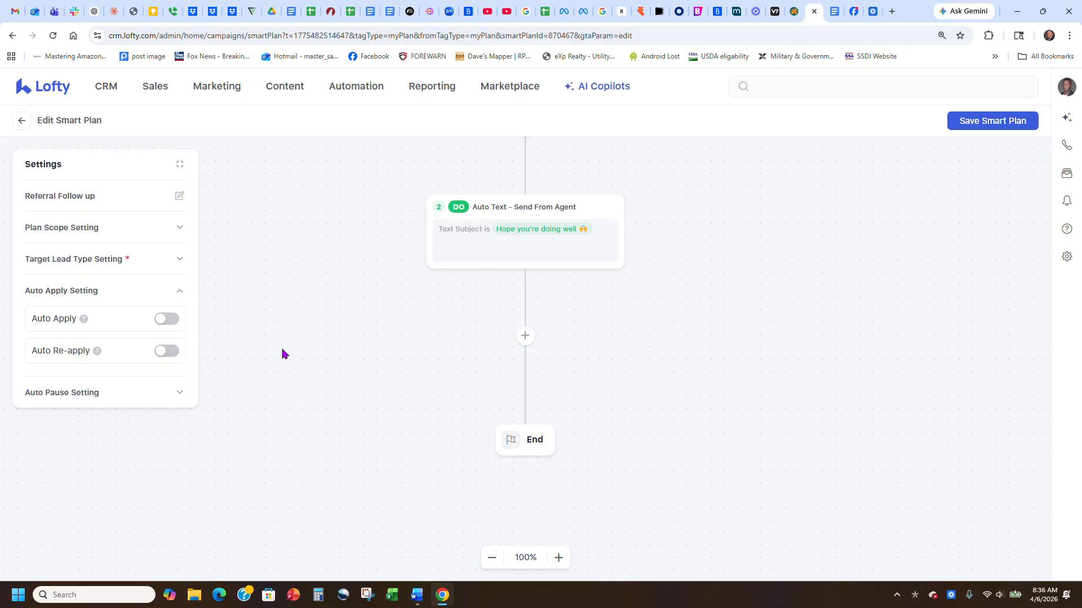
{"action": "double_click", "coordinate": [35, 291]}
{"action": "scroll", "coordinate": [793, 276], "scroll_direction": "up", "scroll_amount": 10}
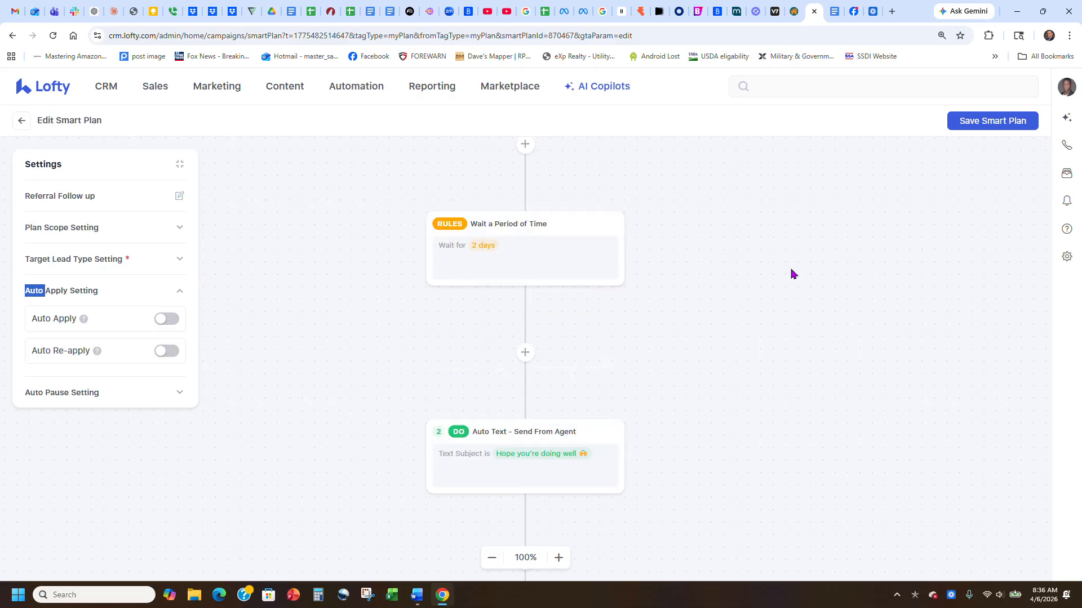
{"action": "scroll", "coordinate": [788, 272], "scroll_direction": "up", "scroll_amount": 3}
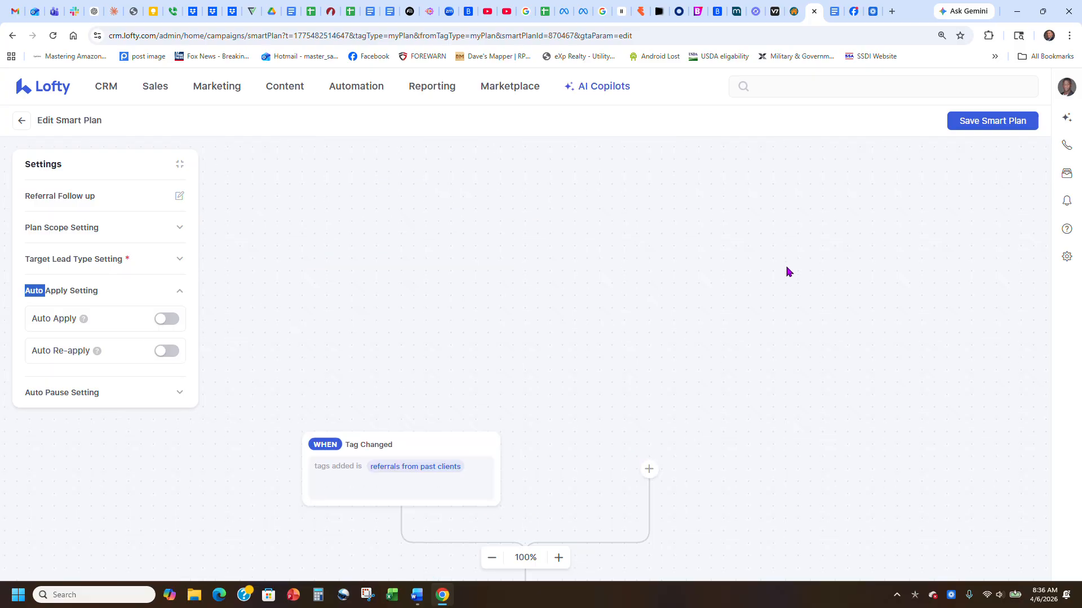
{"action": "scroll", "coordinate": [788, 271], "scroll_direction": "down", "scroll_amount": 4}
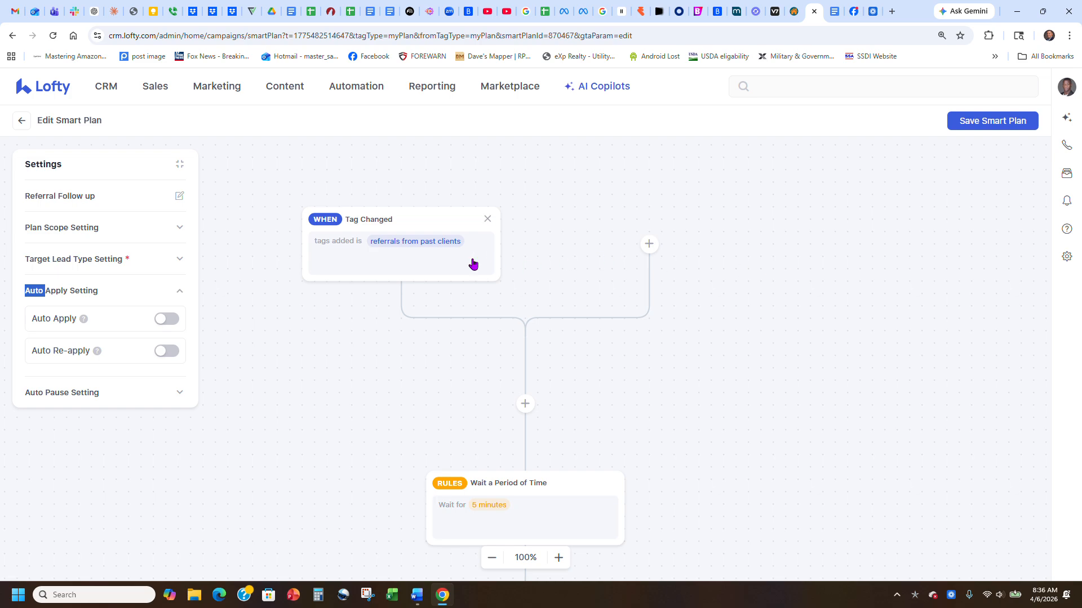
{"action": "scroll", "coordinate": [539, 327], "scroll_direction": "down", "scroll_amount": 4}
{"action": "scroll", "coordinate": [571, 317], "scroll_direction": "down", "scroll_amount": 1}
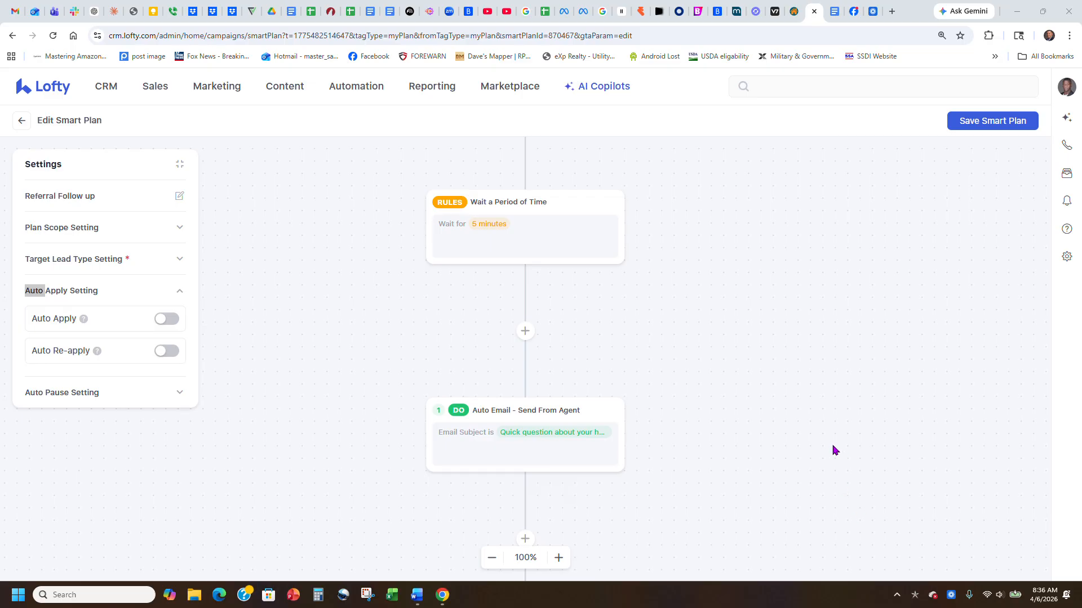
{"action": "left_click", "coordinate": [116, 392]}
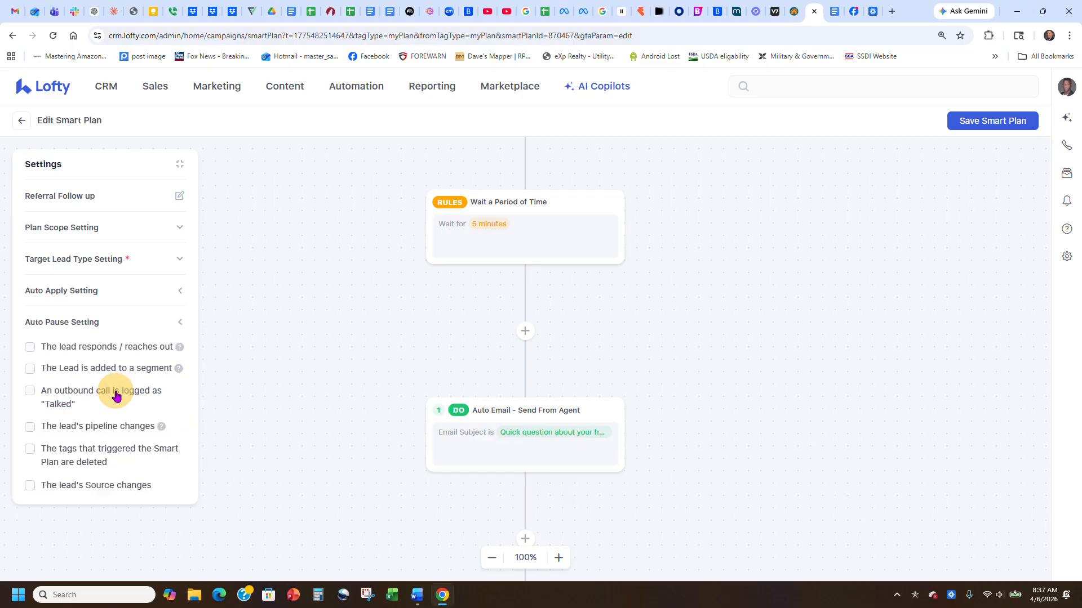
{"action": "left_click", "coordinate": [116, 324]}
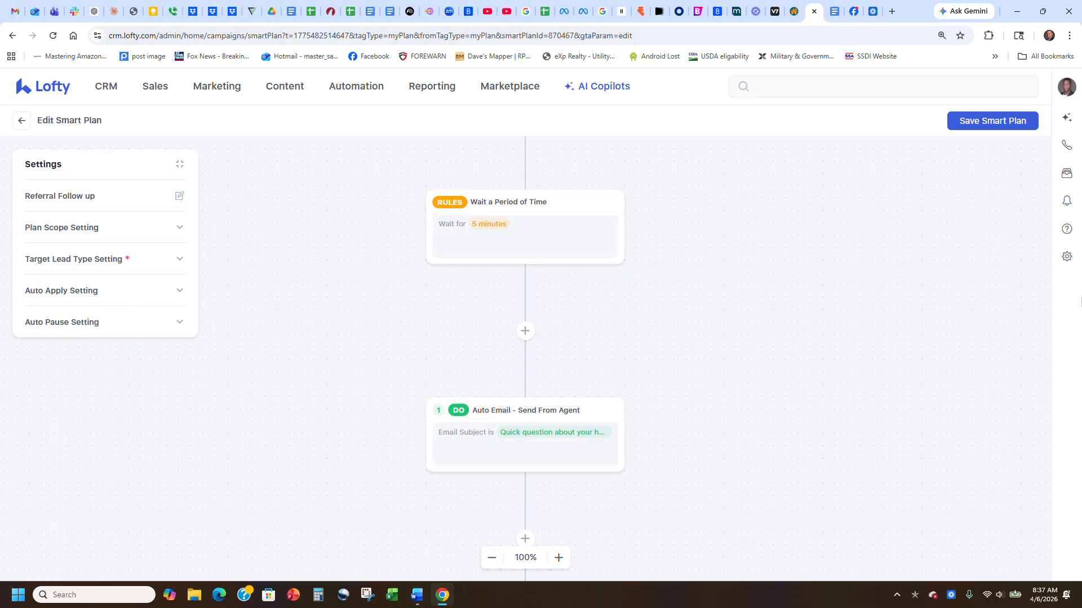